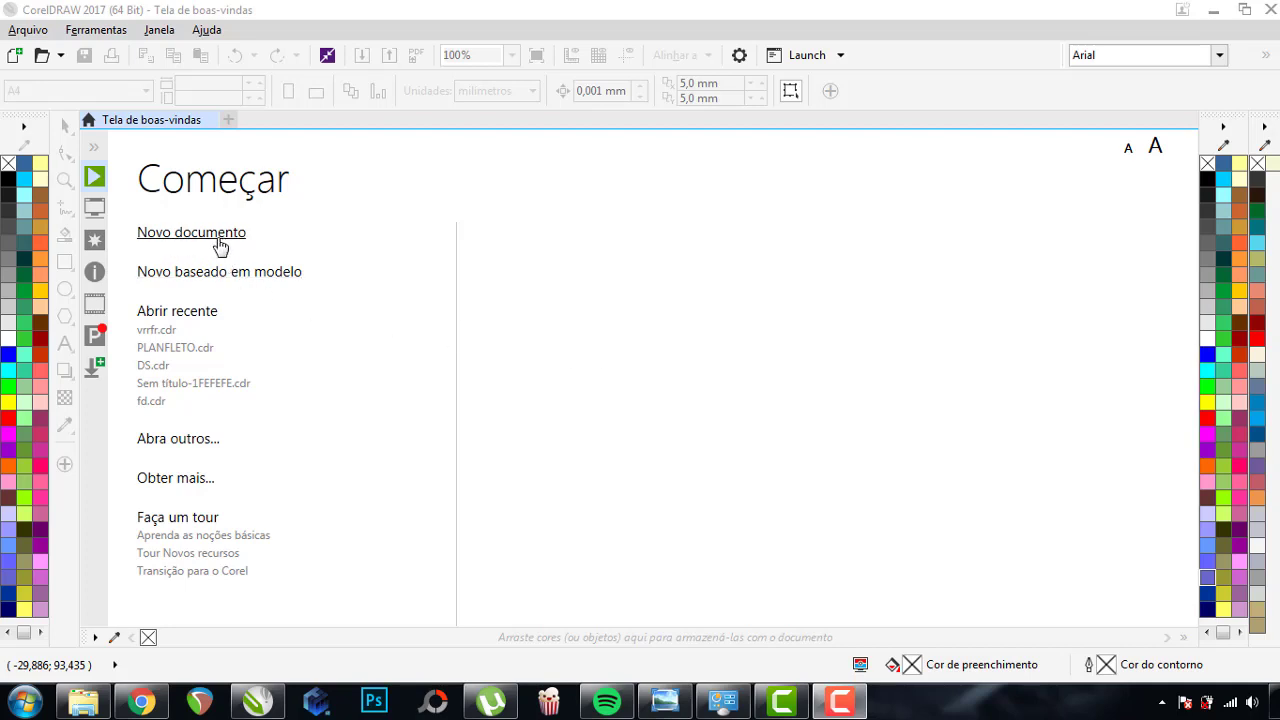
- Browse the program's command menus and close them without choosing anything
click(28, 33)
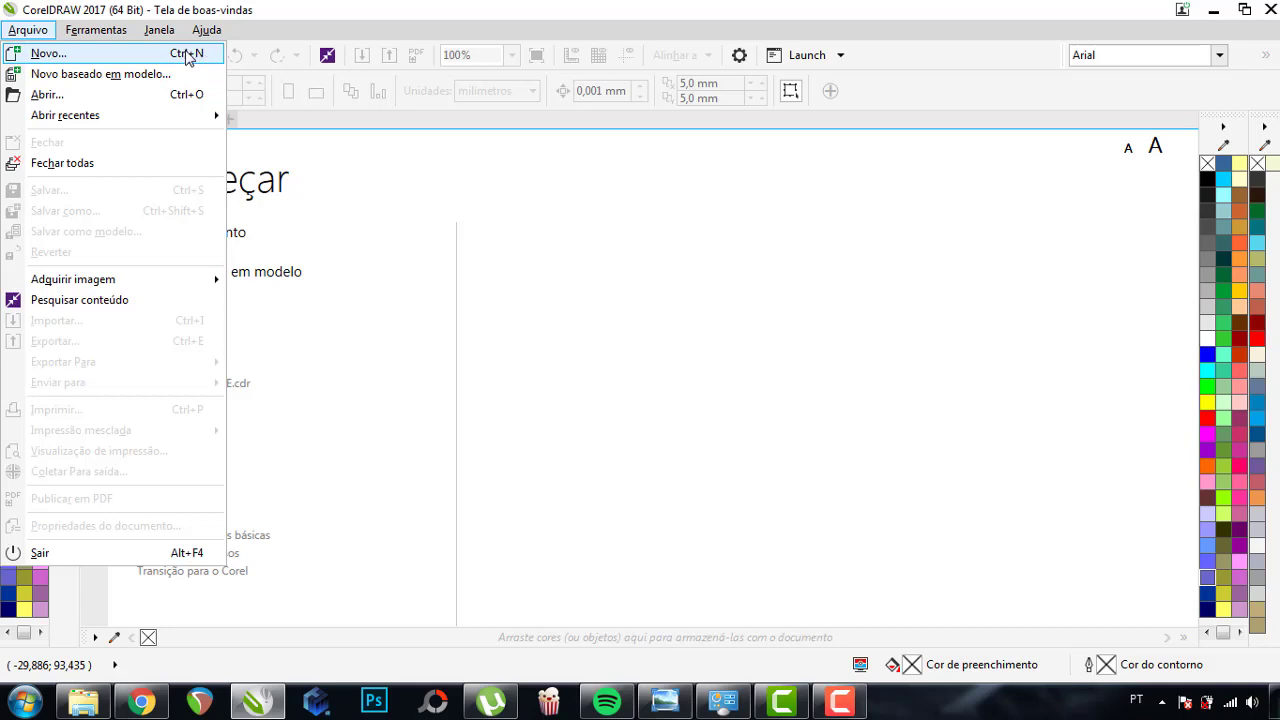
key(Escape)
key(Left)
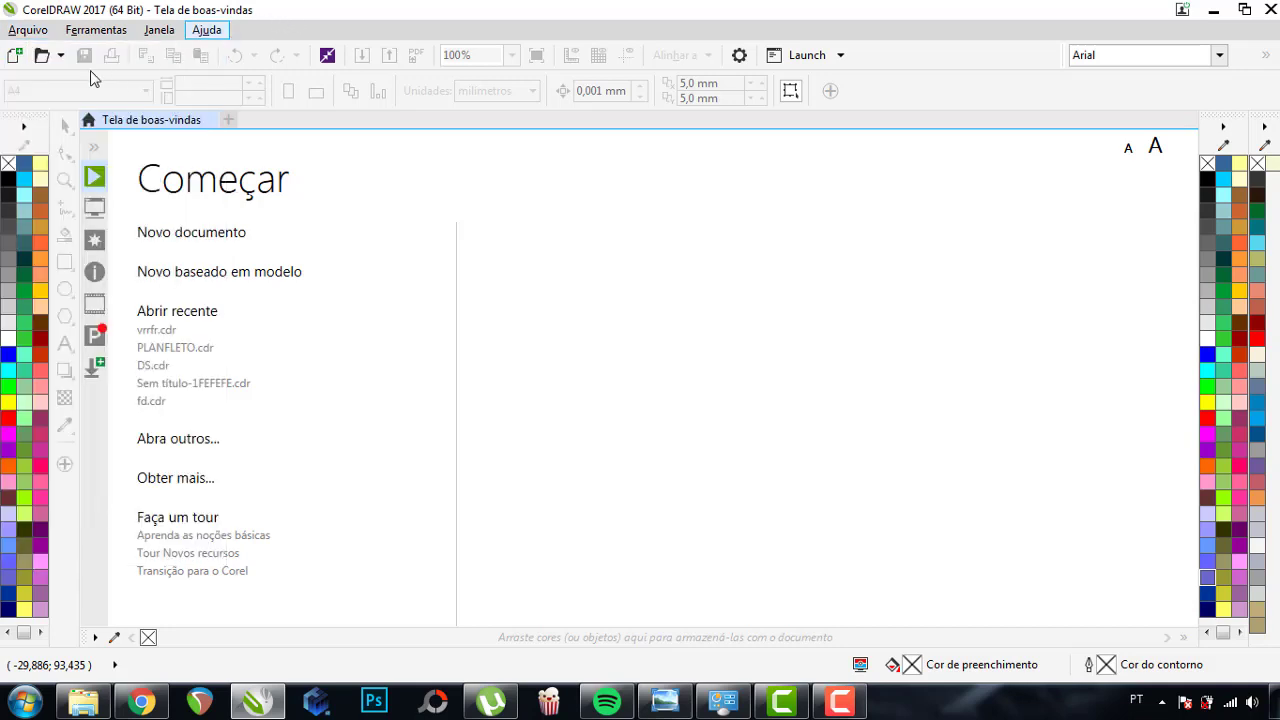
key(Down)
key(Escape)
key(Left)
key(Down)
key(Escape)
key(Escape)
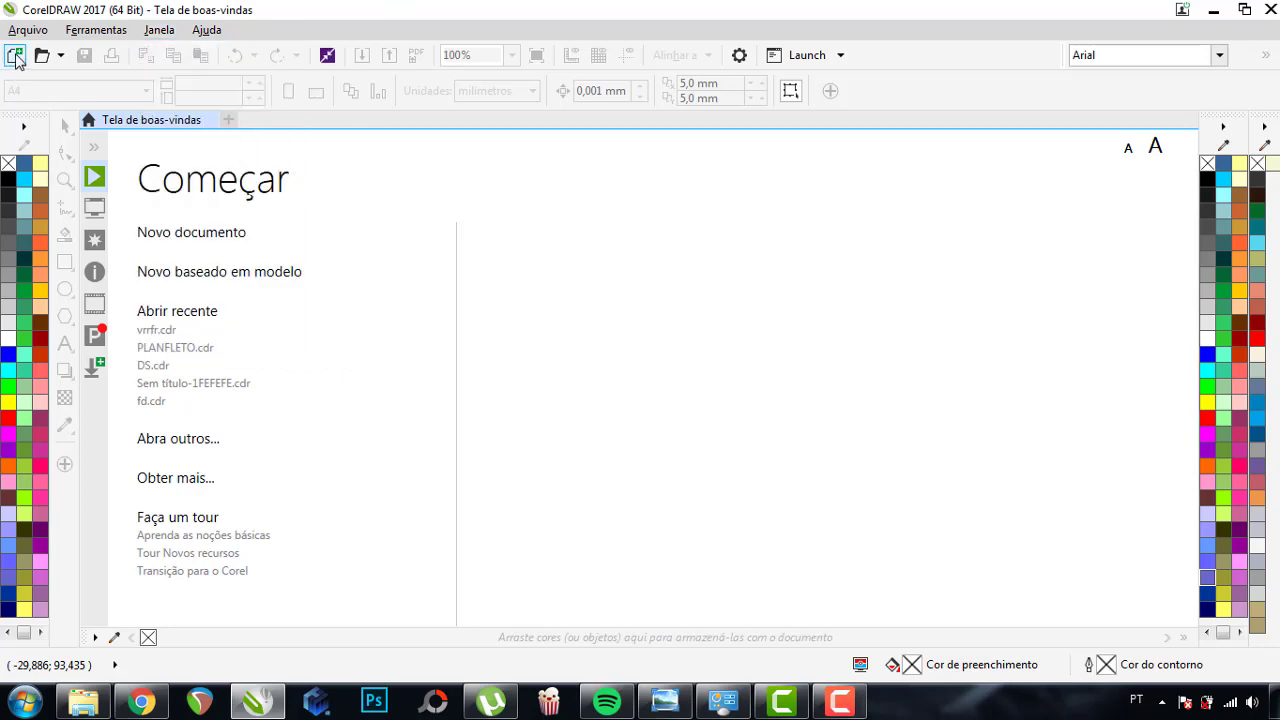
- Create a new 91.44 mm square document named 'mesclagem' at 300 dpi
click(16, 57)
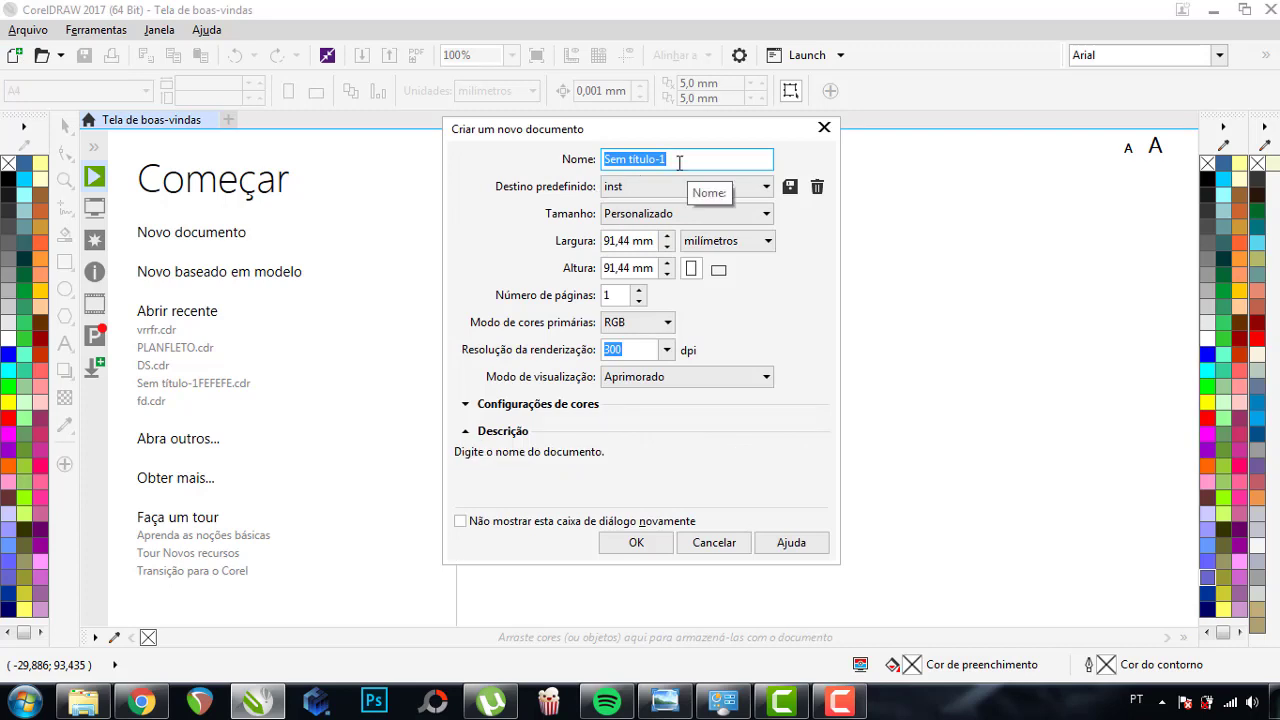
text(me)
key(BackSpace)
key(BackSpace)
key(BackSpace)
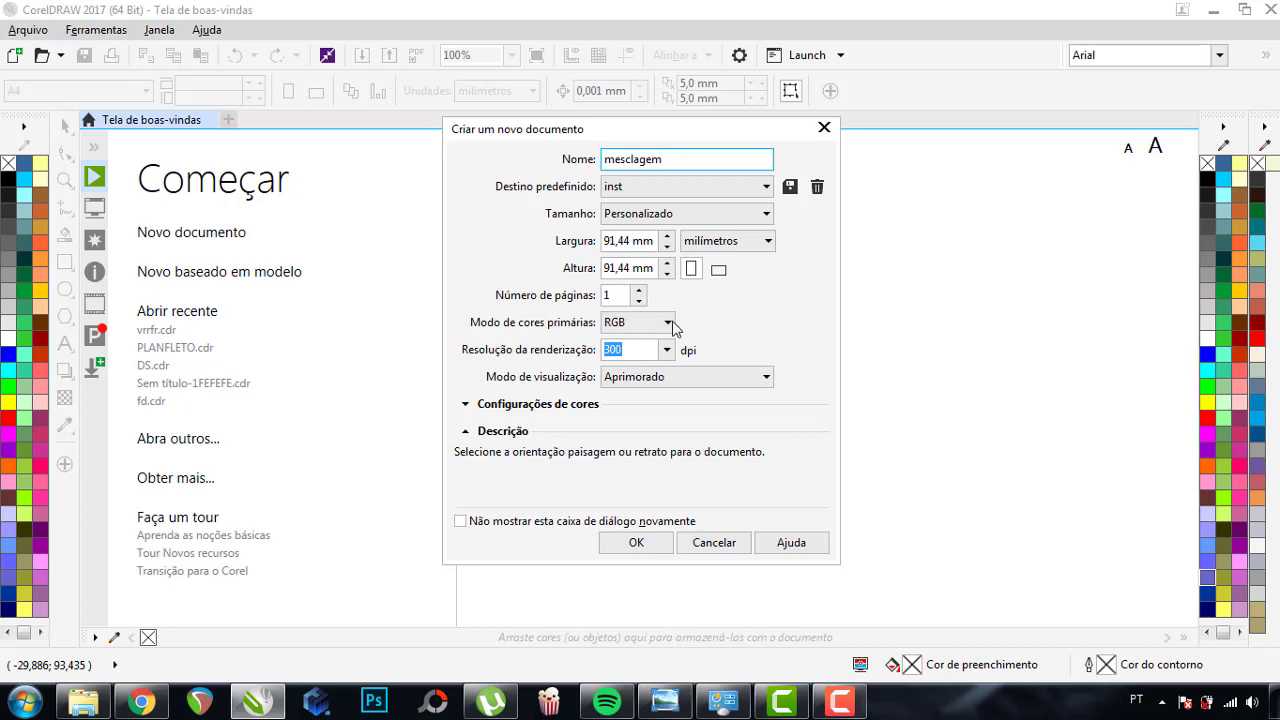
click(624, 349)
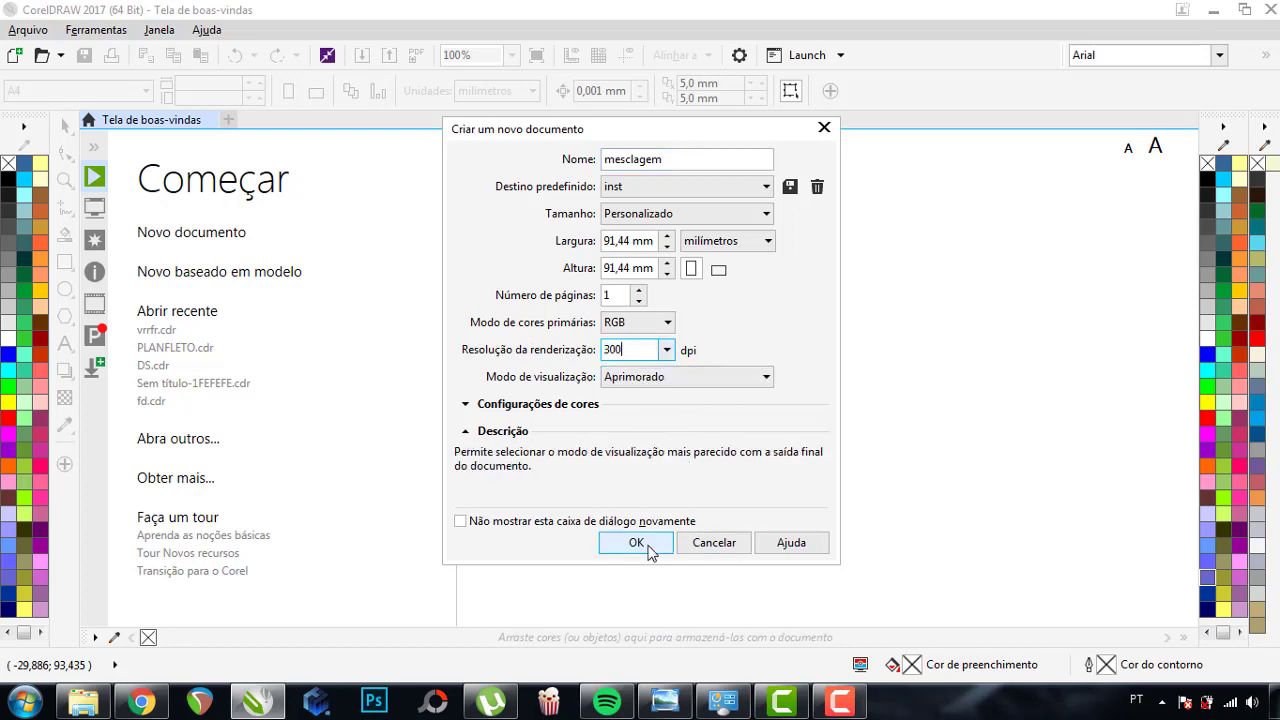
click(651, 548)
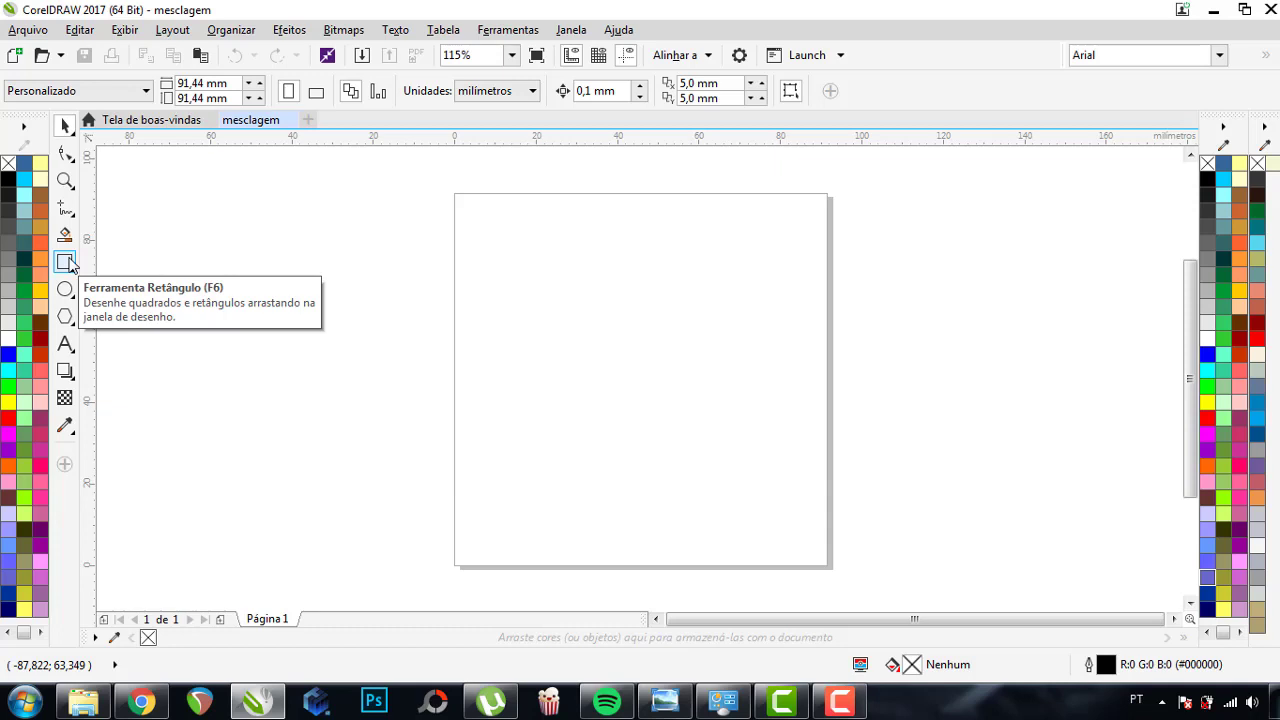
- Add a page-sized rectangle filled dark grey (#363636) with no outline
double_click(69, 263)
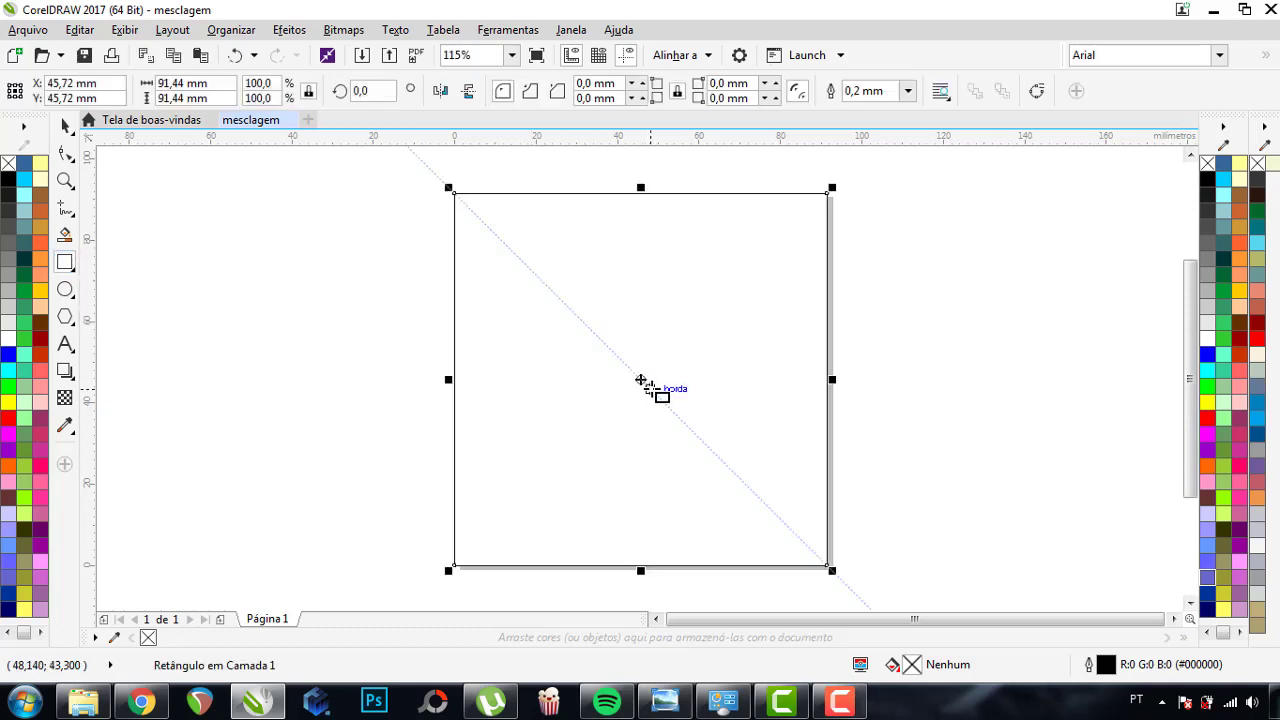
key(shift+F2)
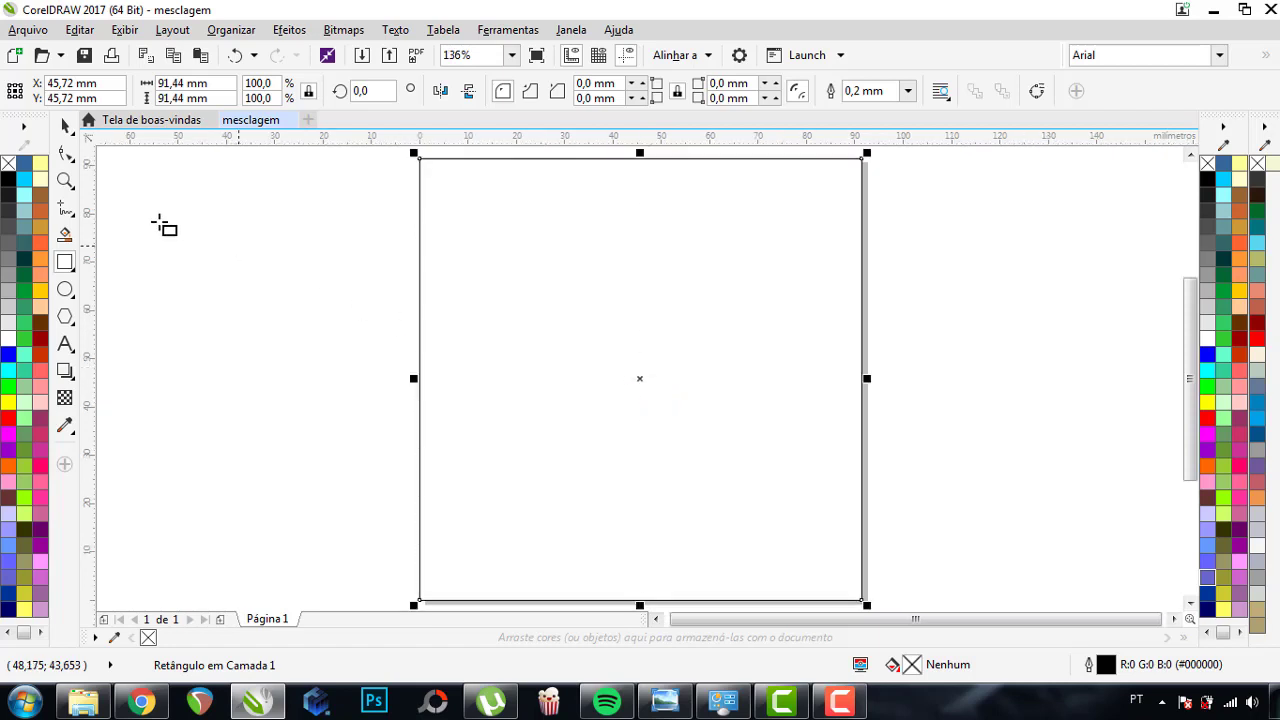
click(67, 125)
click(357, 296)
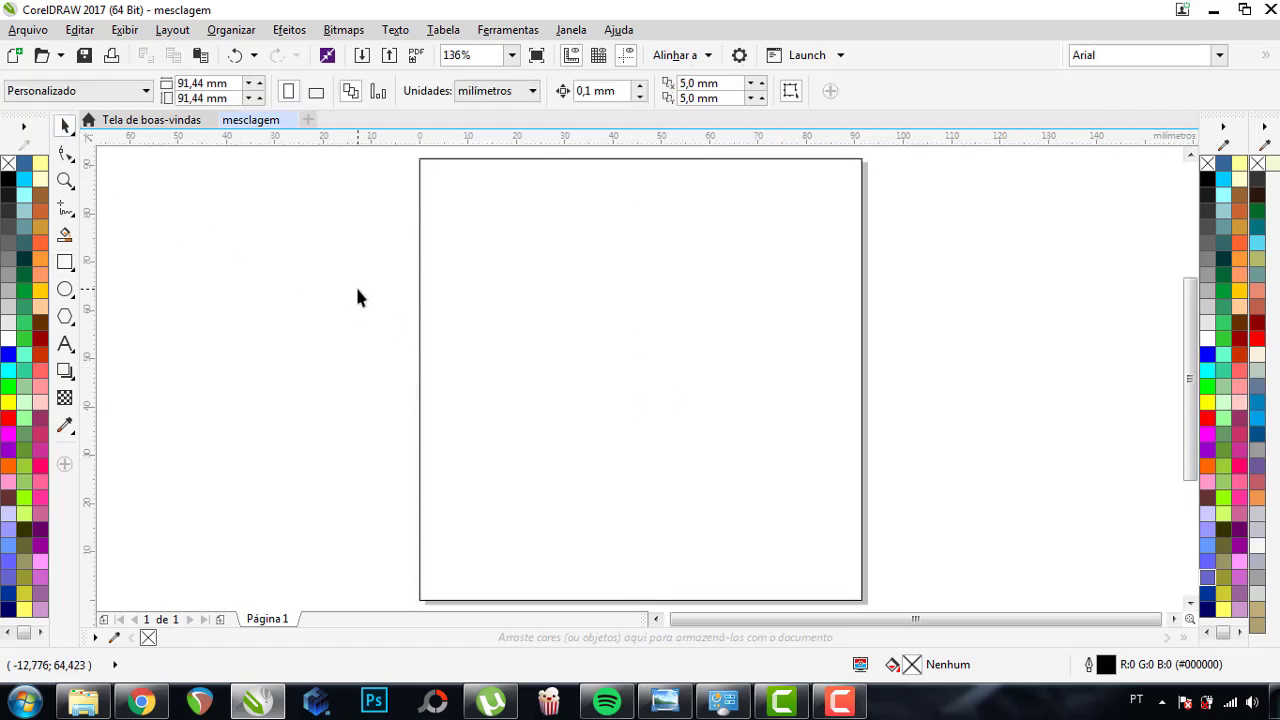
click(458, 308)
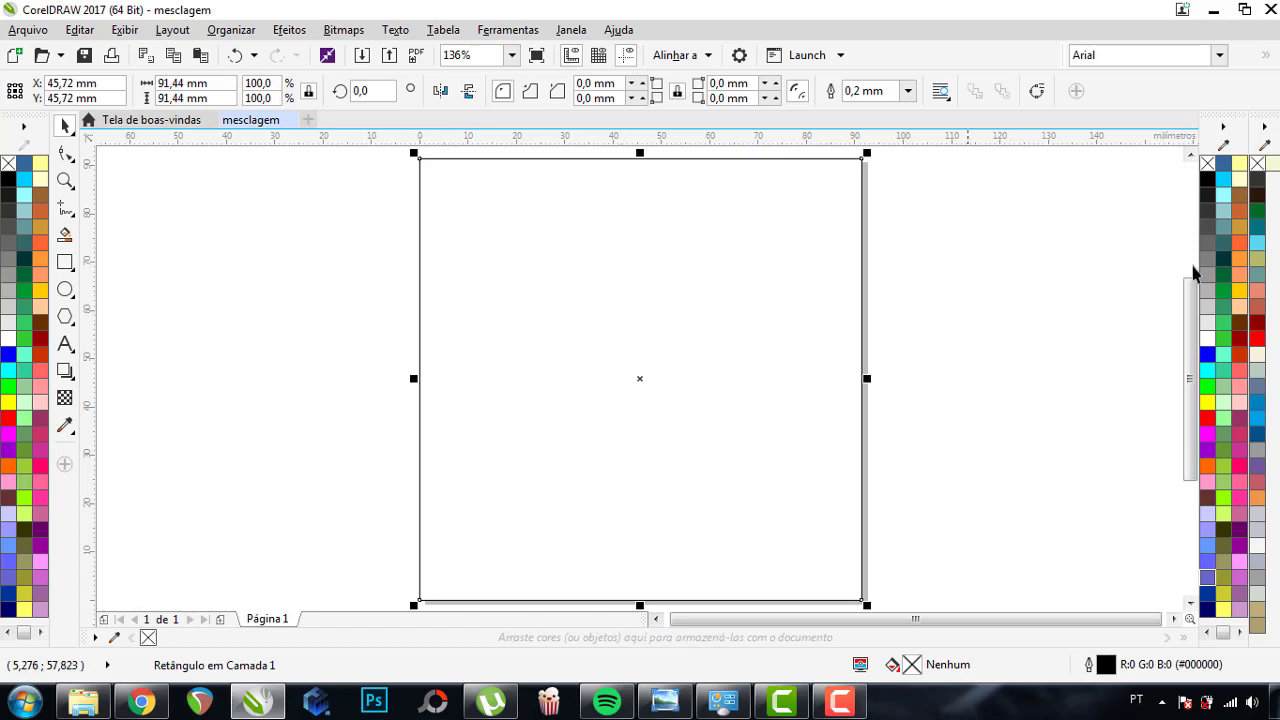
click(1258, 180)
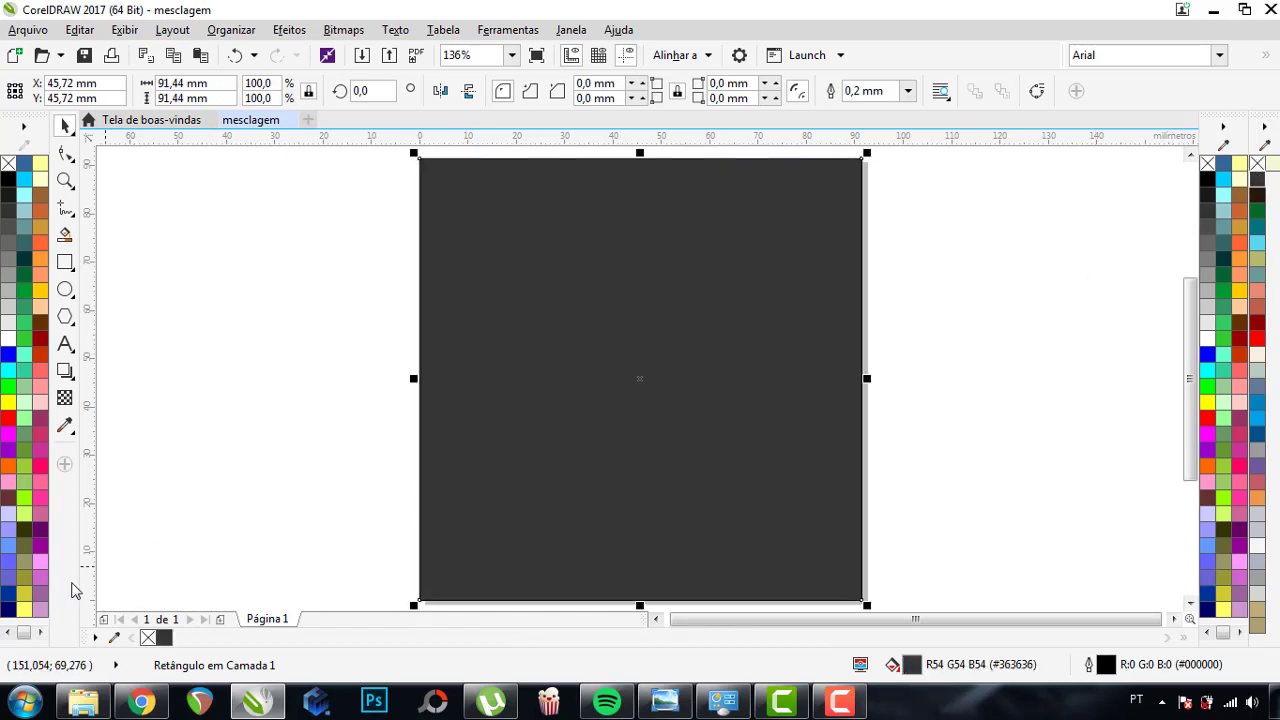
right_click(147, 638)
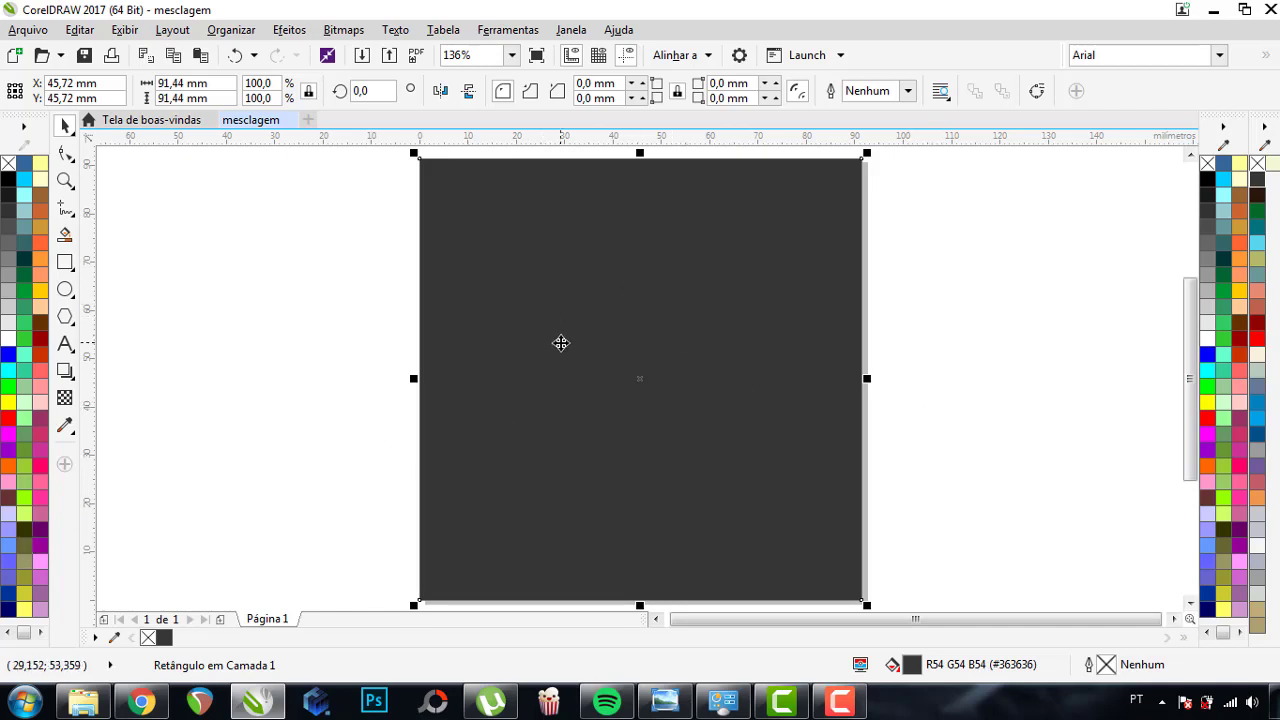
click(170, 302)
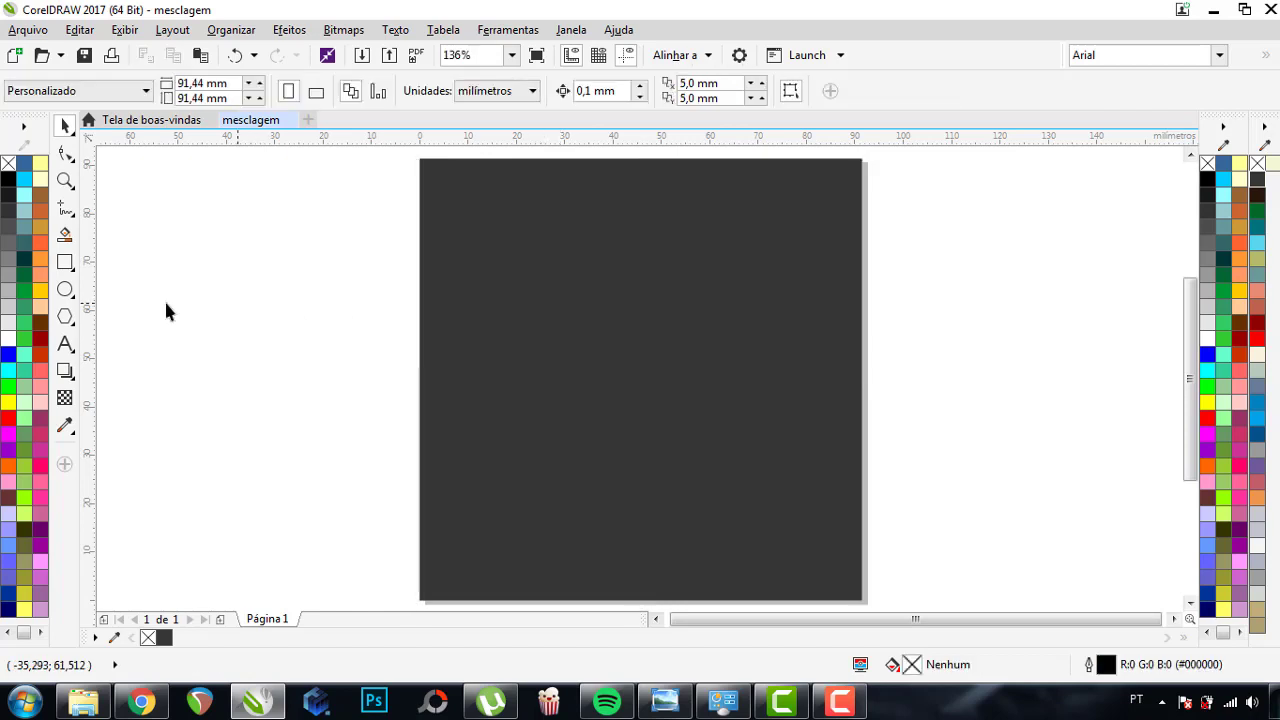
- Draw a small test square beside the page and fill it dark grey 46,46,46
click(65, 263)
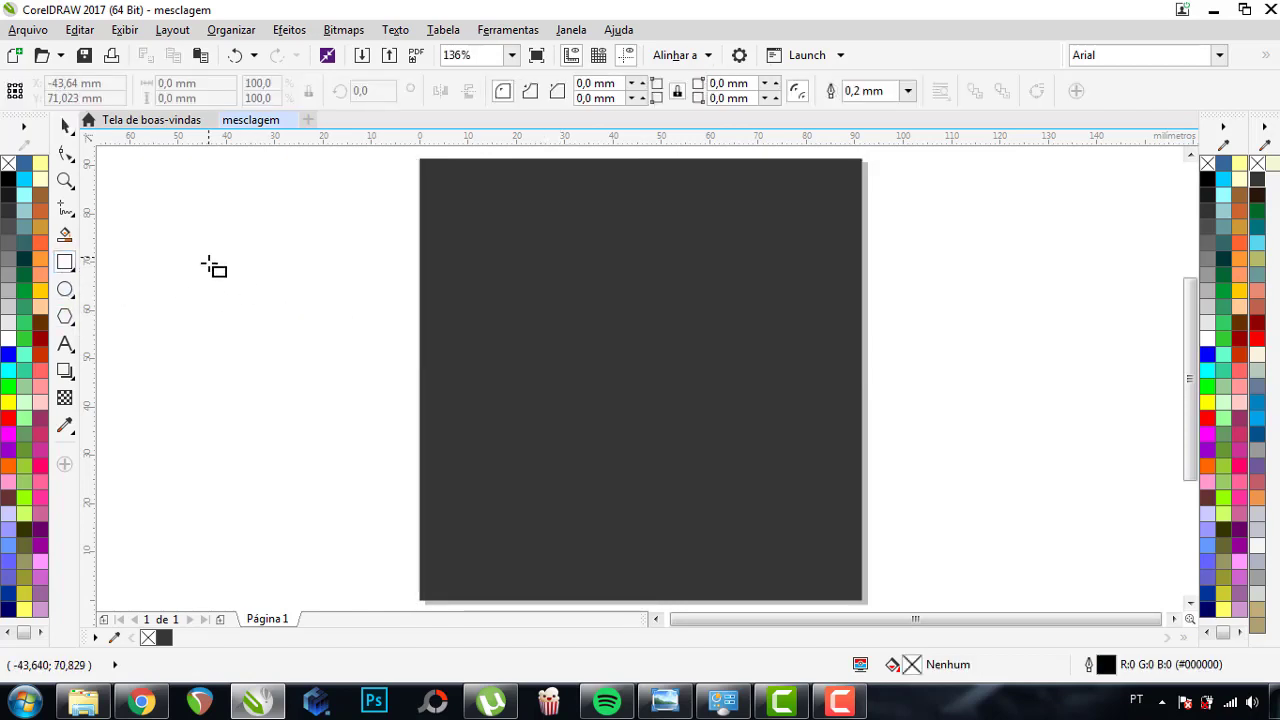
mouse_move(208, 257)
mouse_down()
mouse_move(340, 411)
mouse_move(402, 450)
mouse_up()
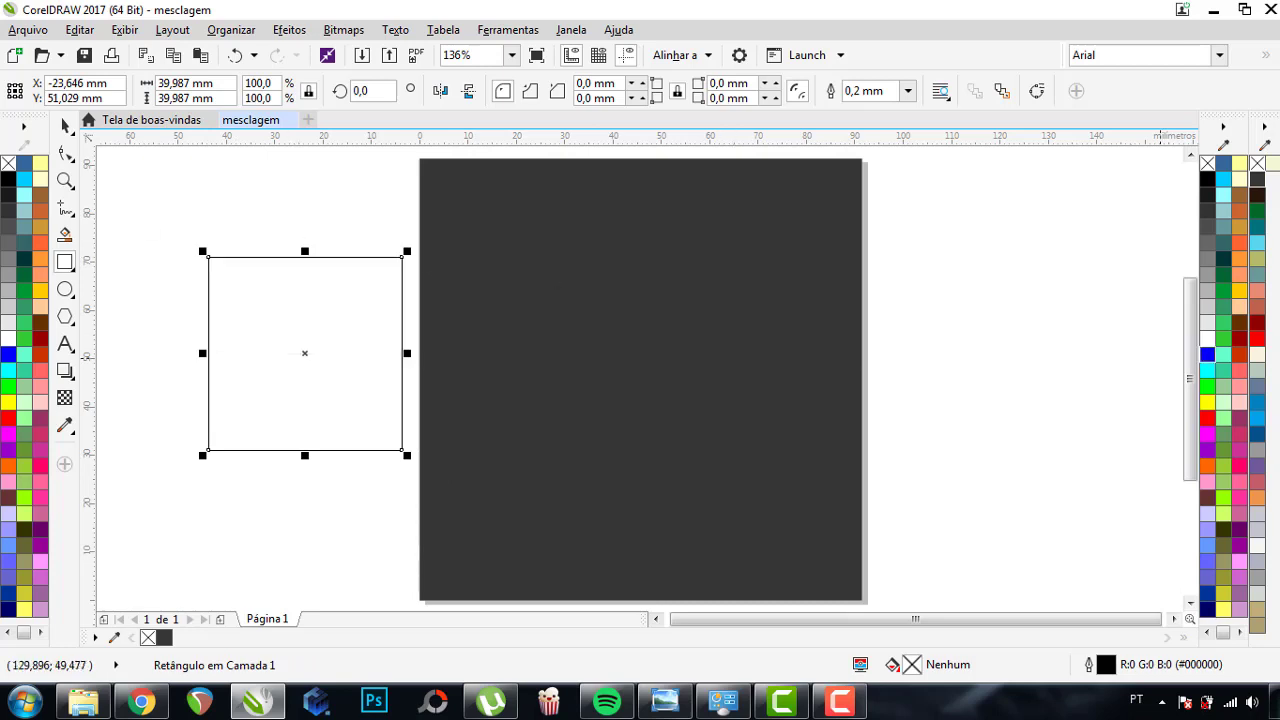
click(1206, 181)
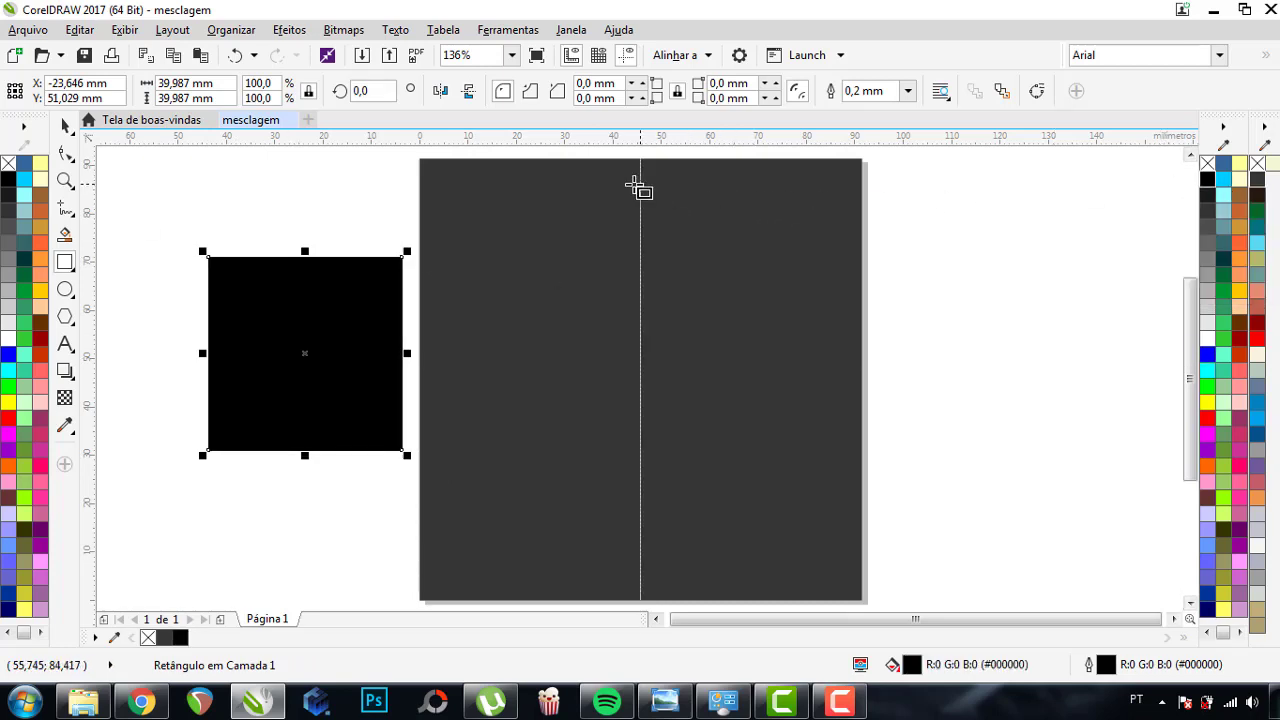
key(g)
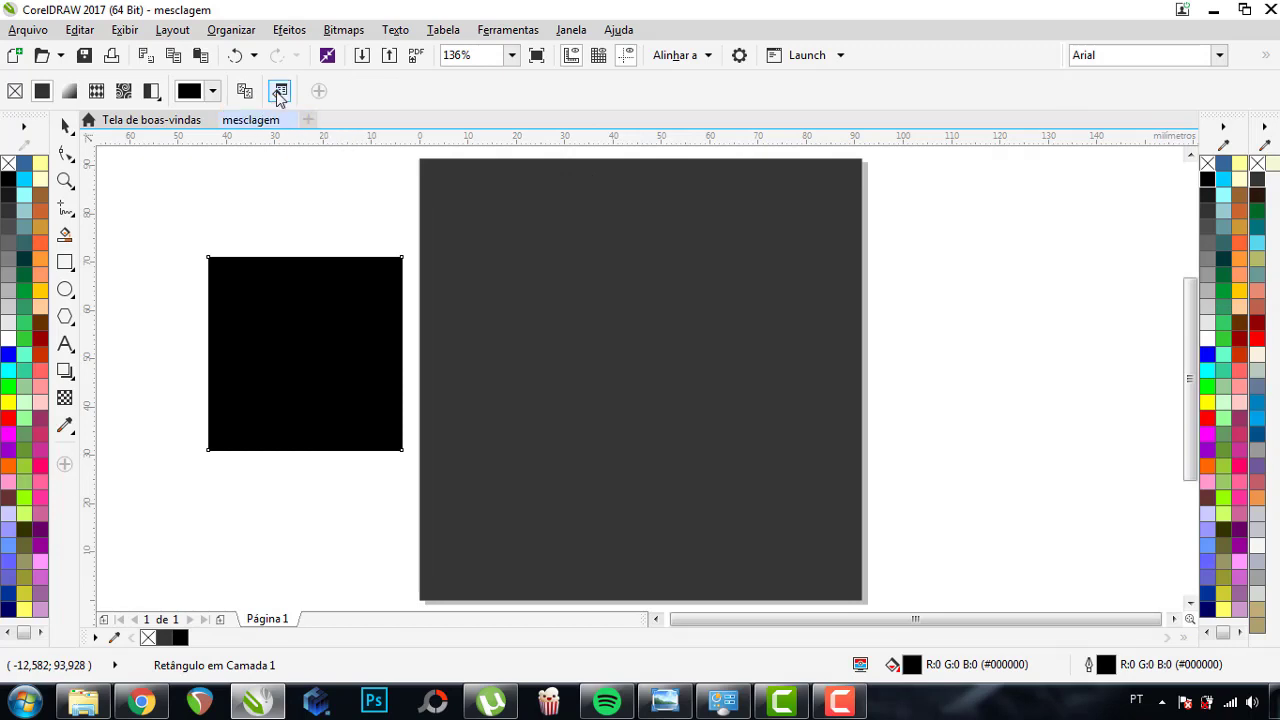
click(279, 92)
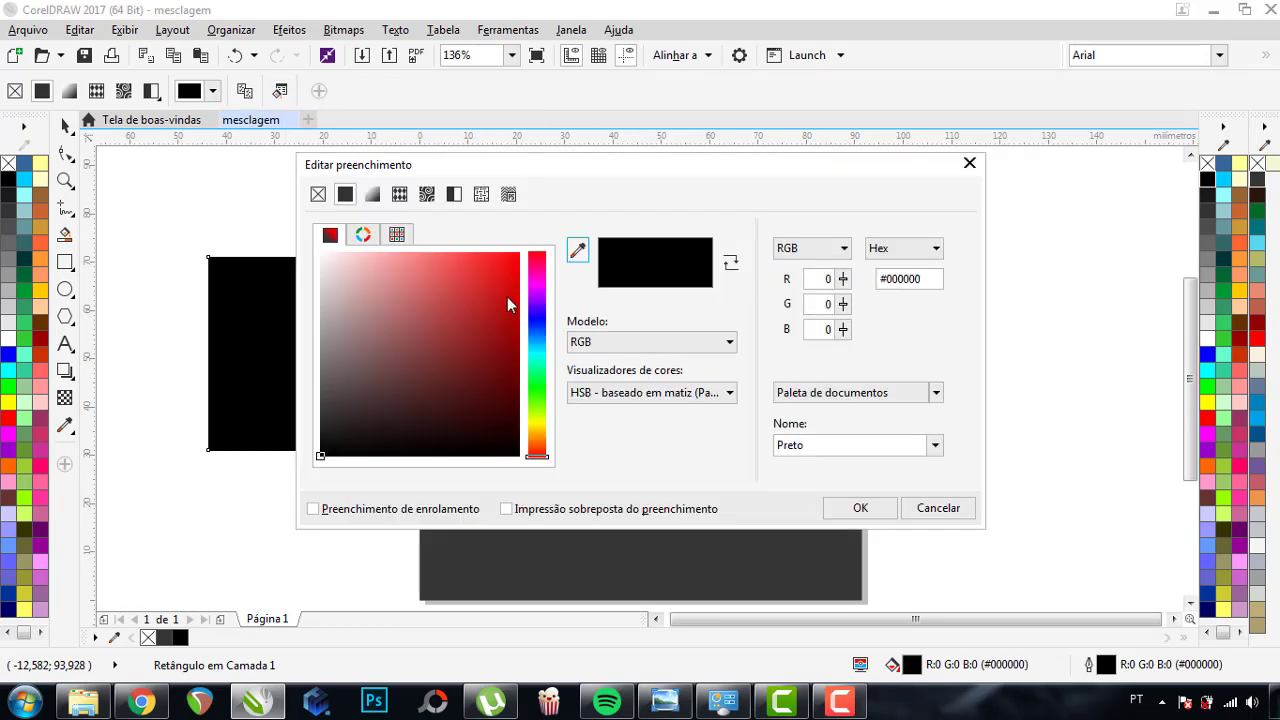
click(325, 450)
mouse_move(325, 450)
mouse_down()
mouse_move(519, 423)
mouse_move(320, 422)
mouse_up()
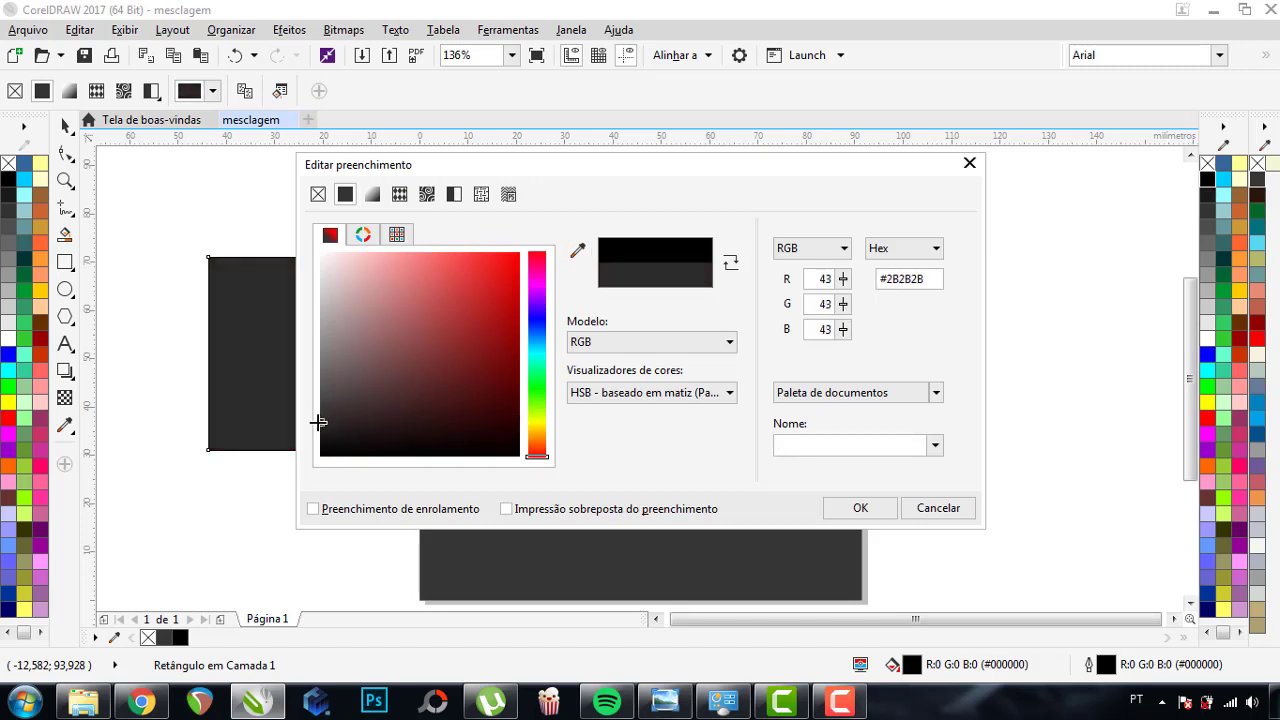
mouse_move(472, 166)
mouse_down()
mouse_move(883, 191)
mouse_move(842, 182)
mouse_up()
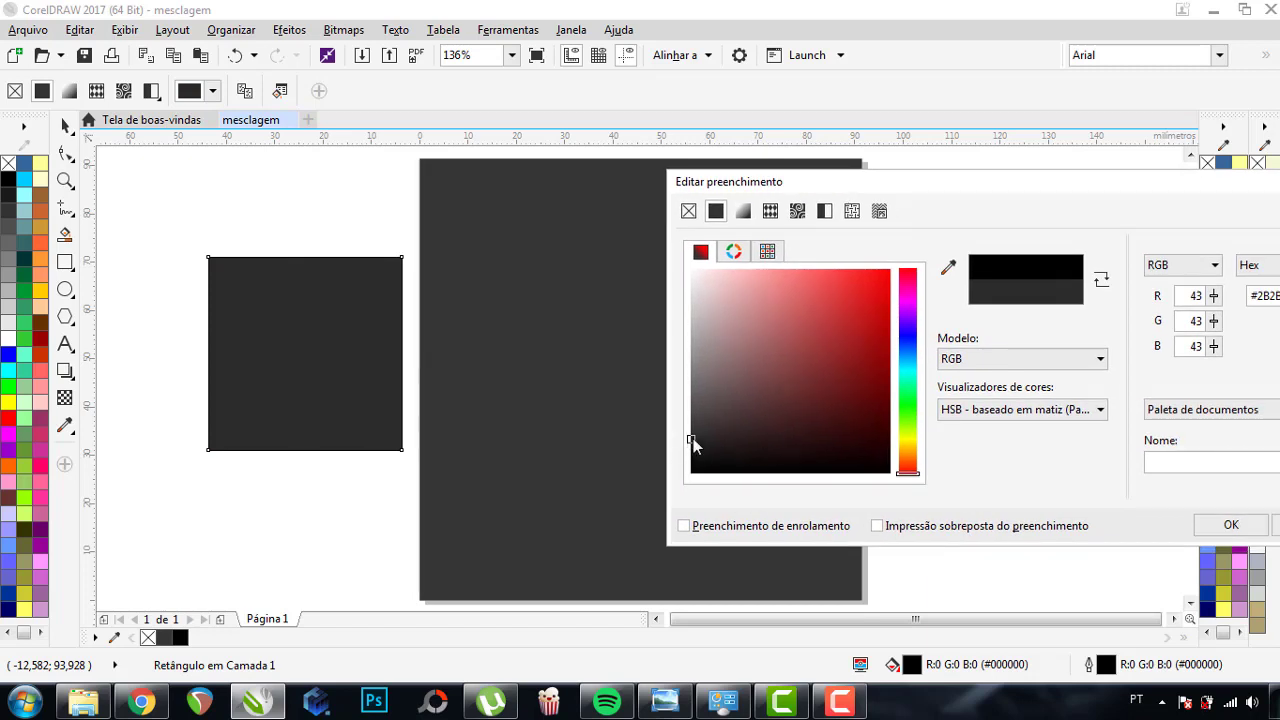
drag(696, 446, 692, 436)
click(1210, 525)
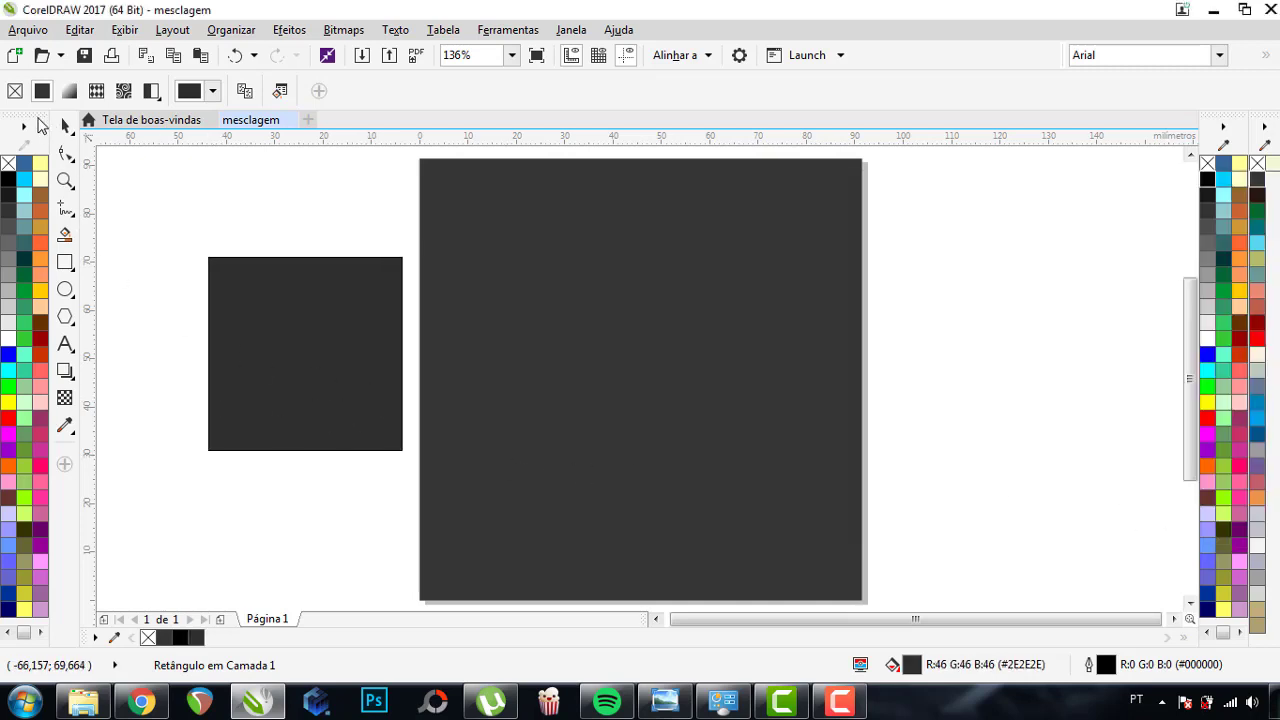
- Move the test square onto the page edge, remove its outline and lighten it to 56,56,56
click(66, 126)
drag(285, 325, 368, 364)
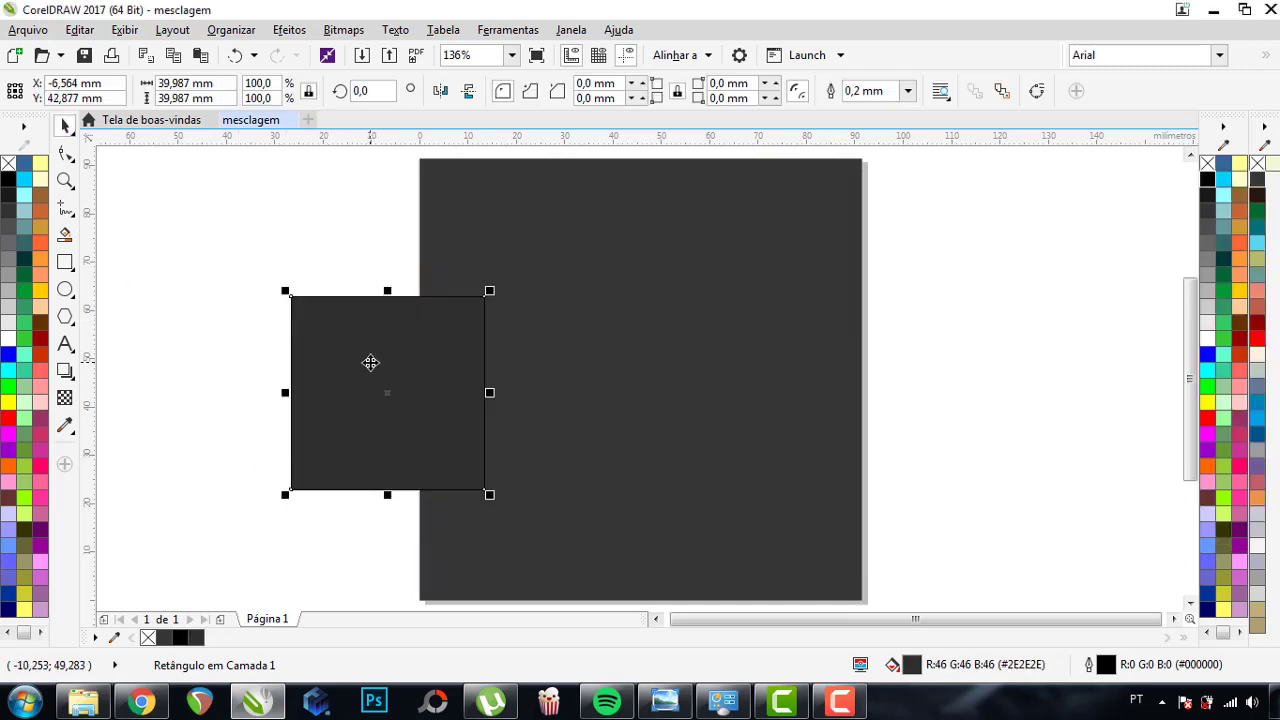
right_click(148, 638)
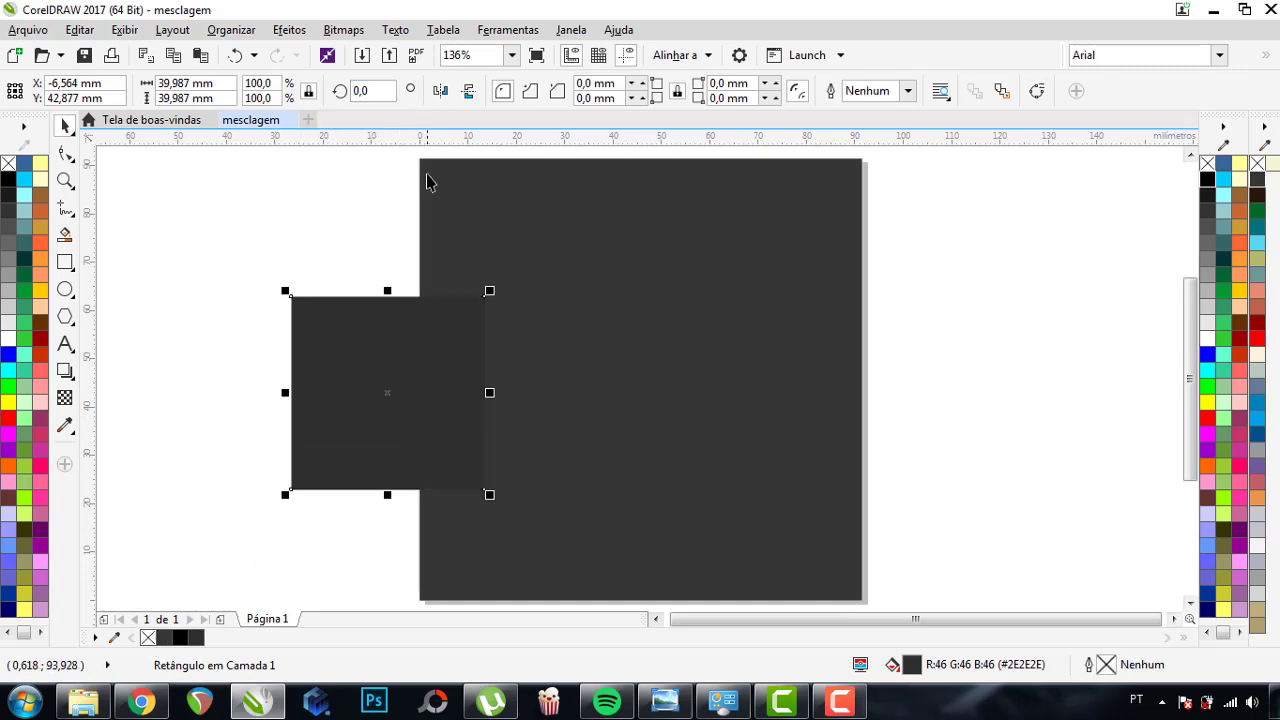
key(g)
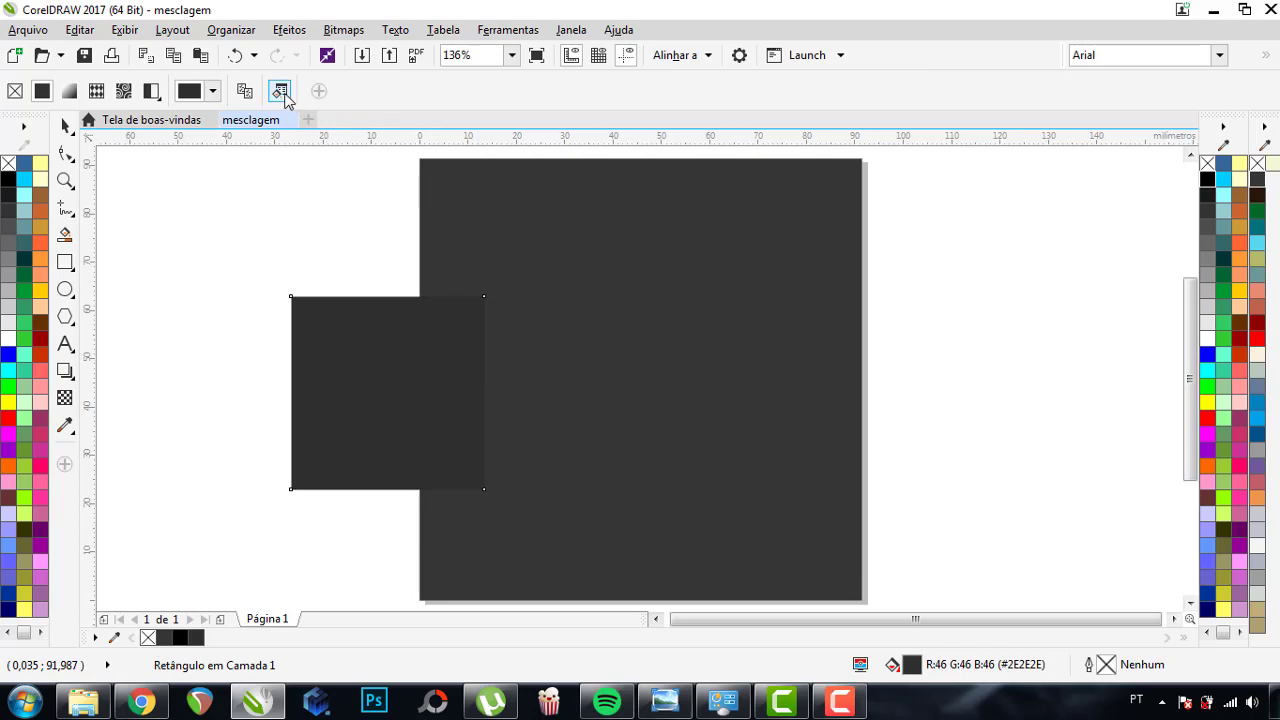
click(280, 91)
drag(598, 180, 876, 194)
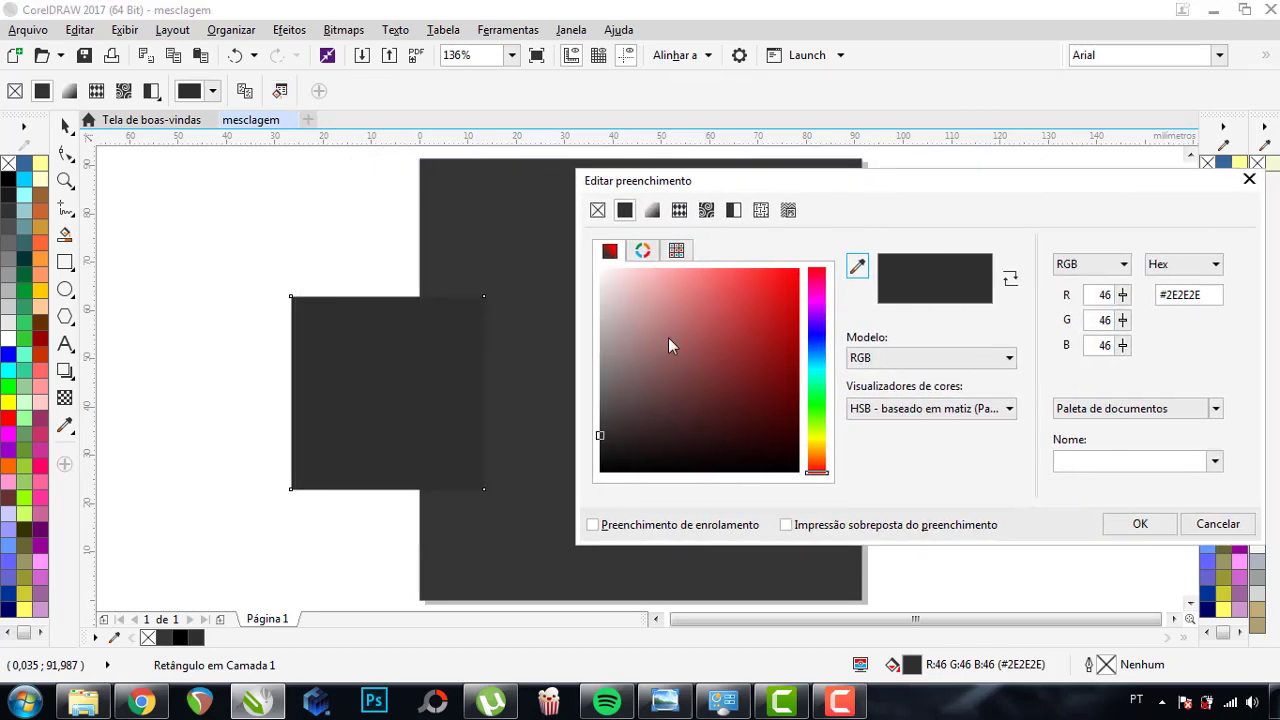
drag(600, 431, 597, 425)
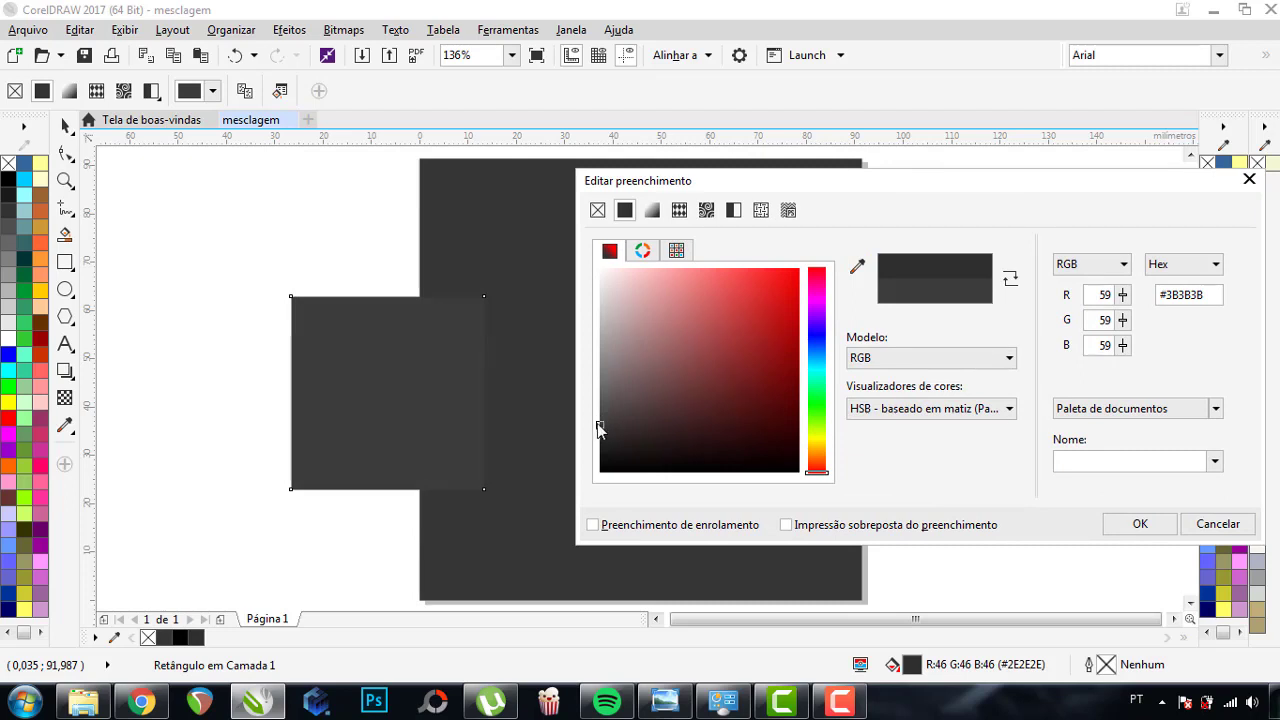
drag(600, 426, 599, 425)
drag(597, 426, 598, 427)
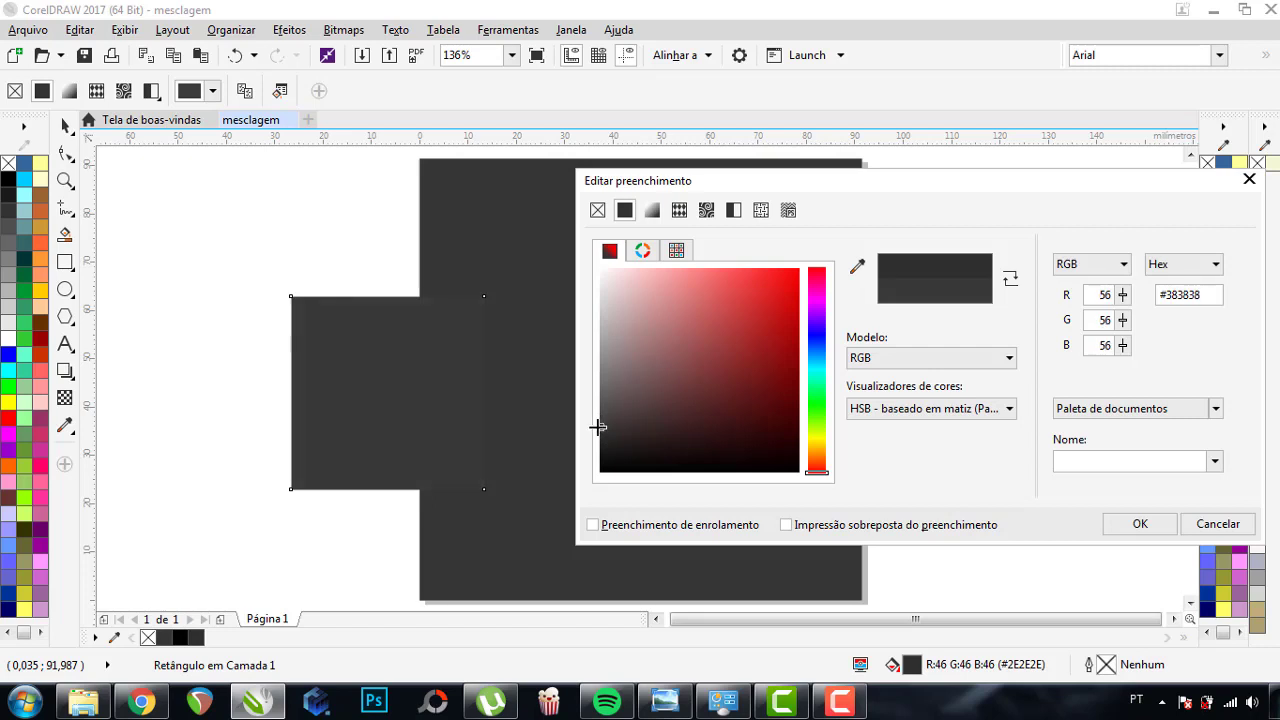
click(1135, 526)
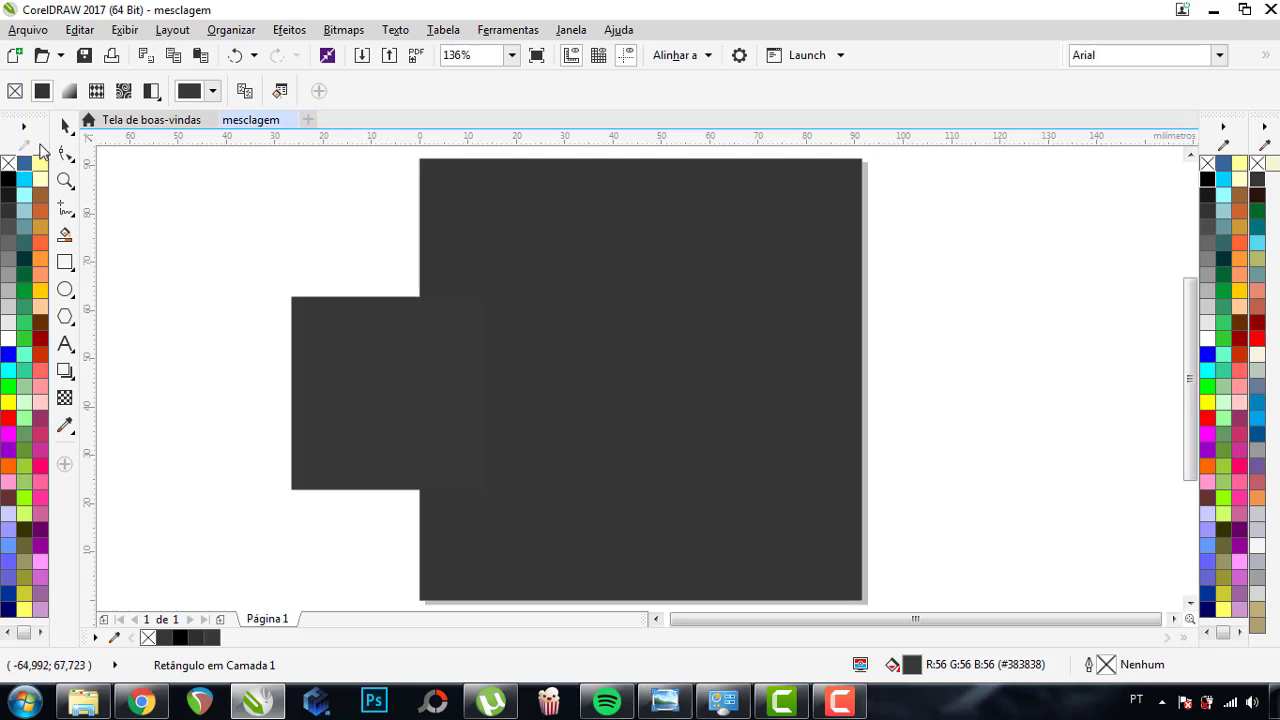
- Move the test square off the page and delete it
click(66, 125)
drag(329, 374, 194, 371)
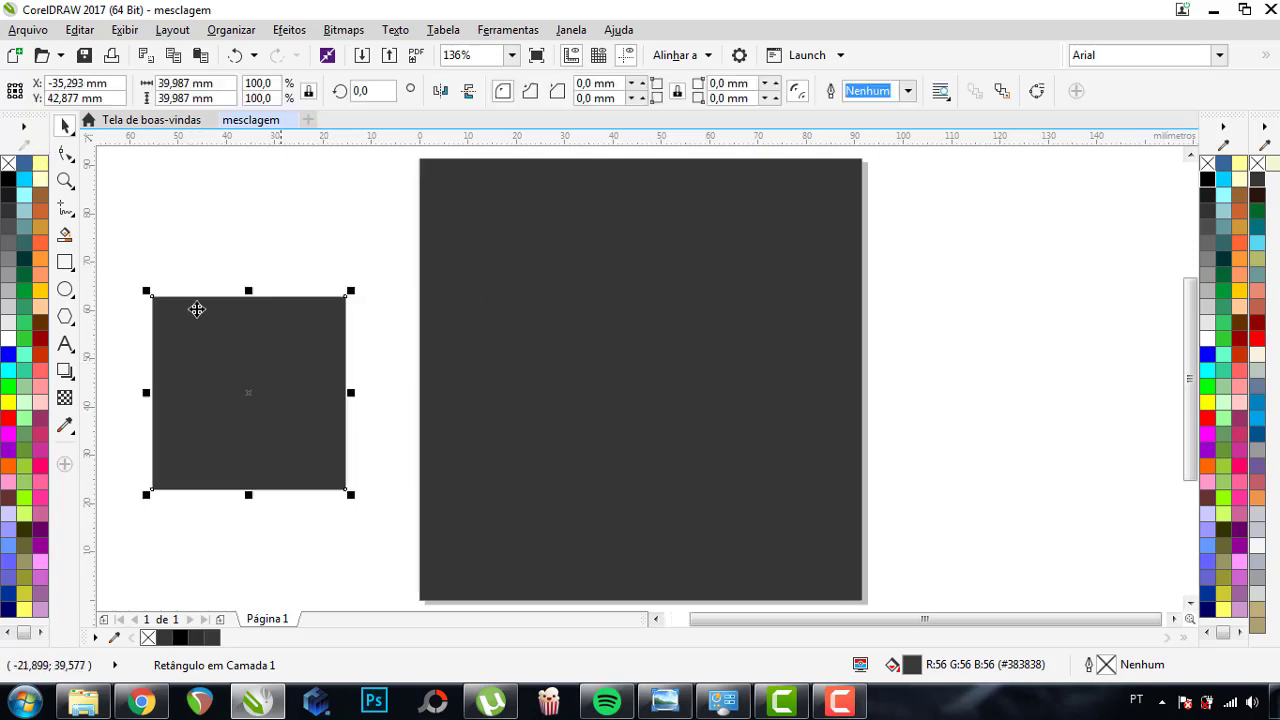
key(Delete)
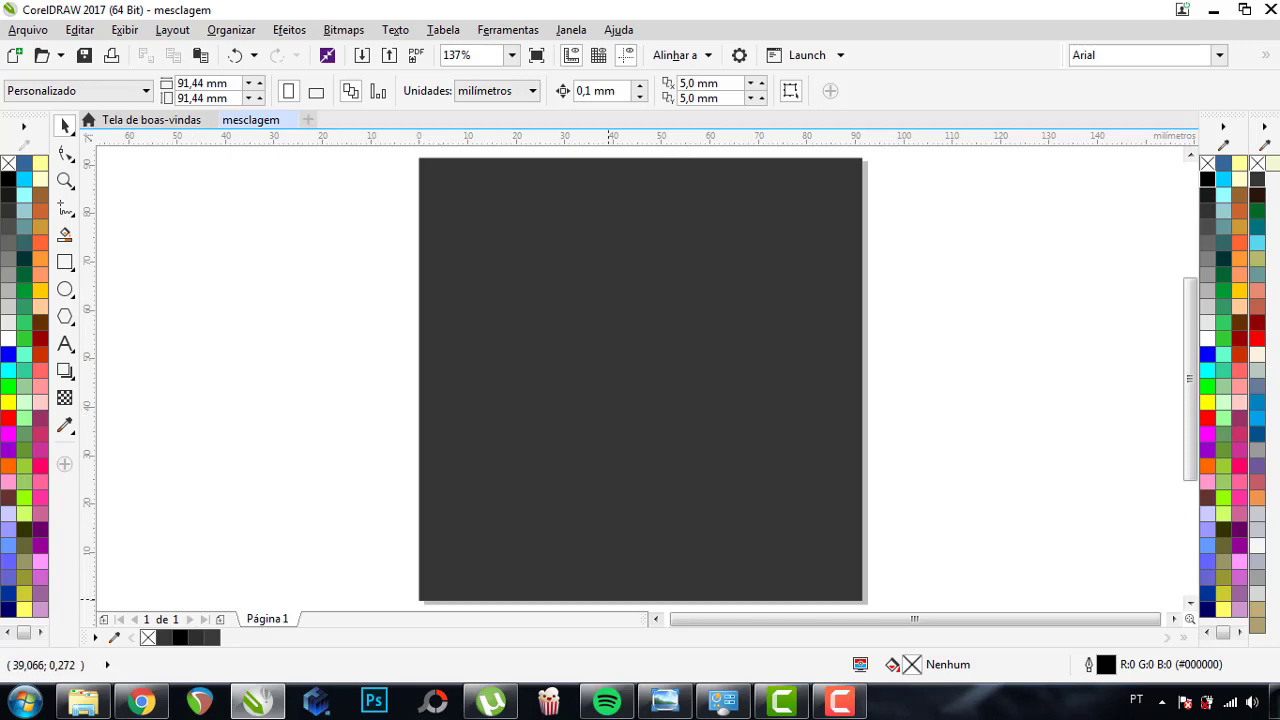
- Drag the familia photo from the desktop onto the CorelDRAW page over the dark square
click(1275, 705)
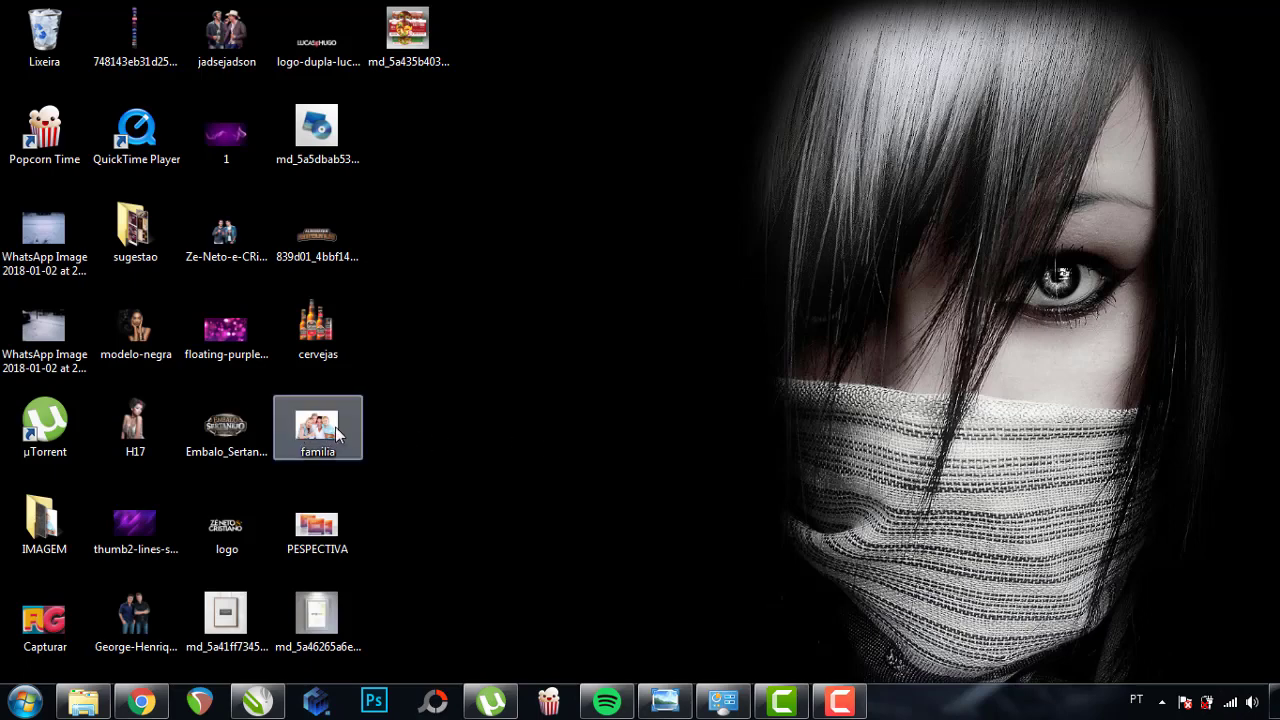
mouse_move(317, 428)
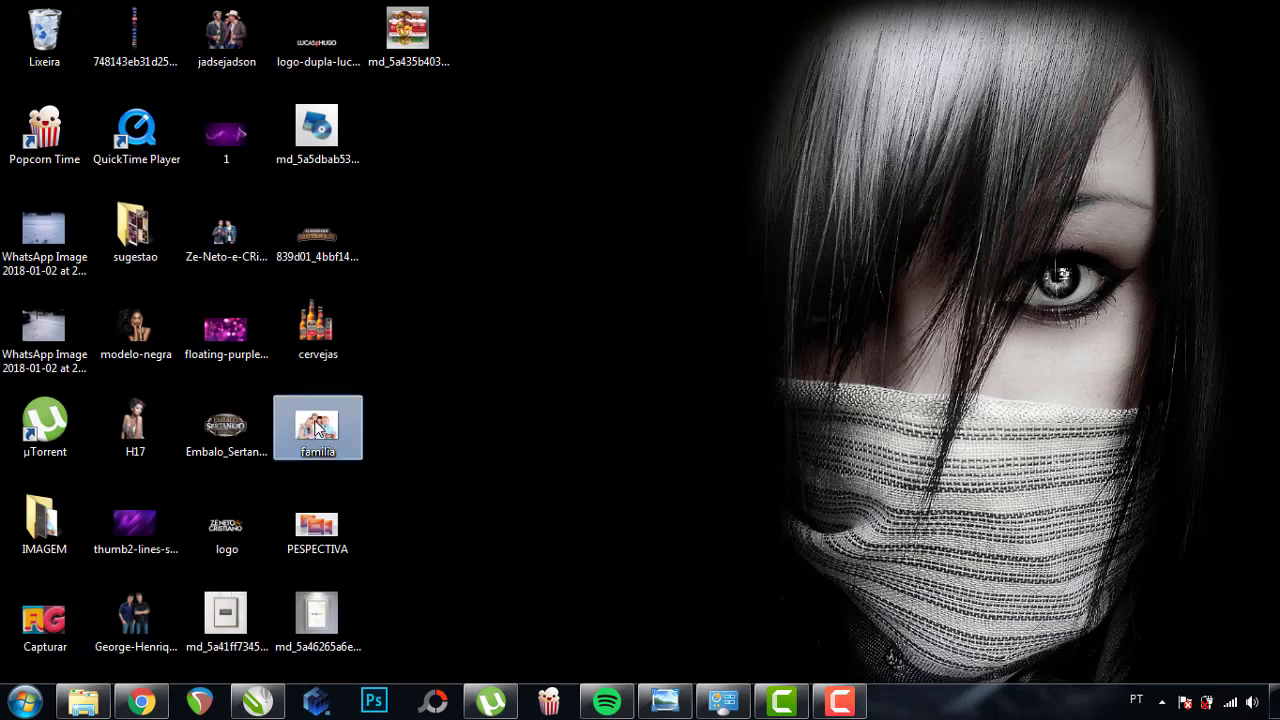
drag(317, 428, 451, 428)
drag(317, 428, 258, 698)
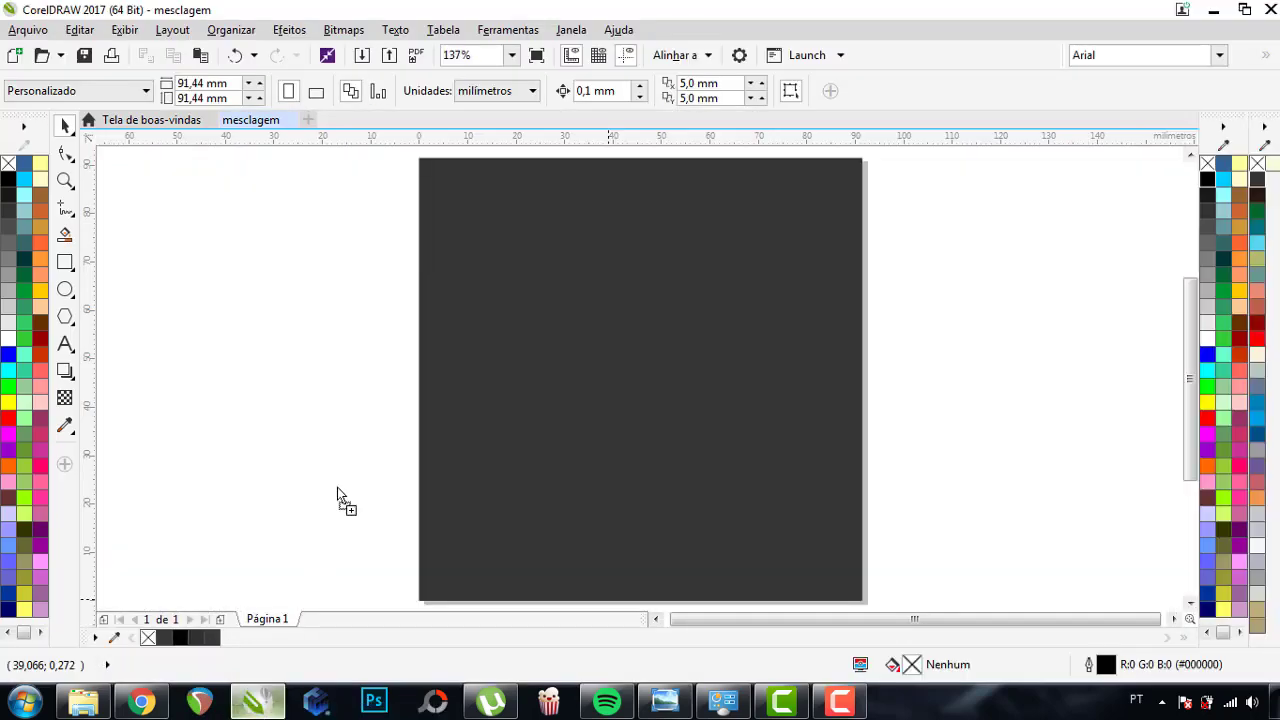
mouse_move(258, 698)
mouse_down()
mouse_move(337, 402)
mouse_move(680, 370)
mouse_up()
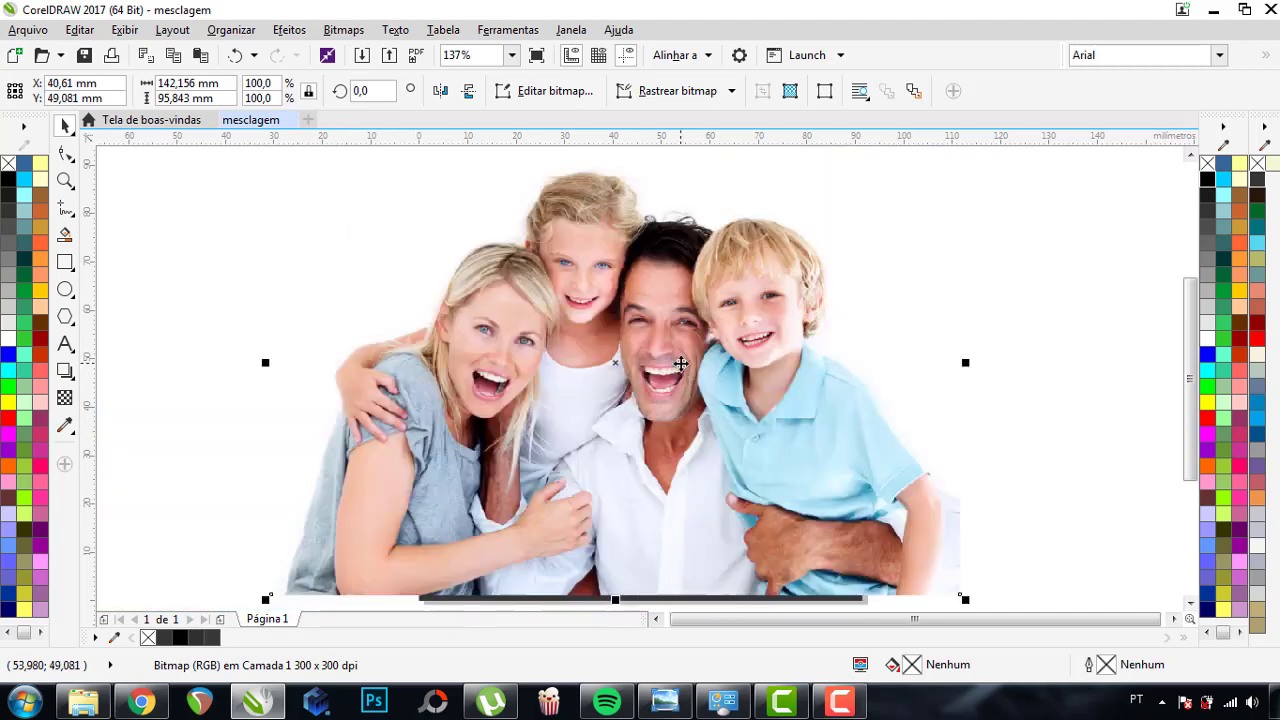
key(ctrl+z)
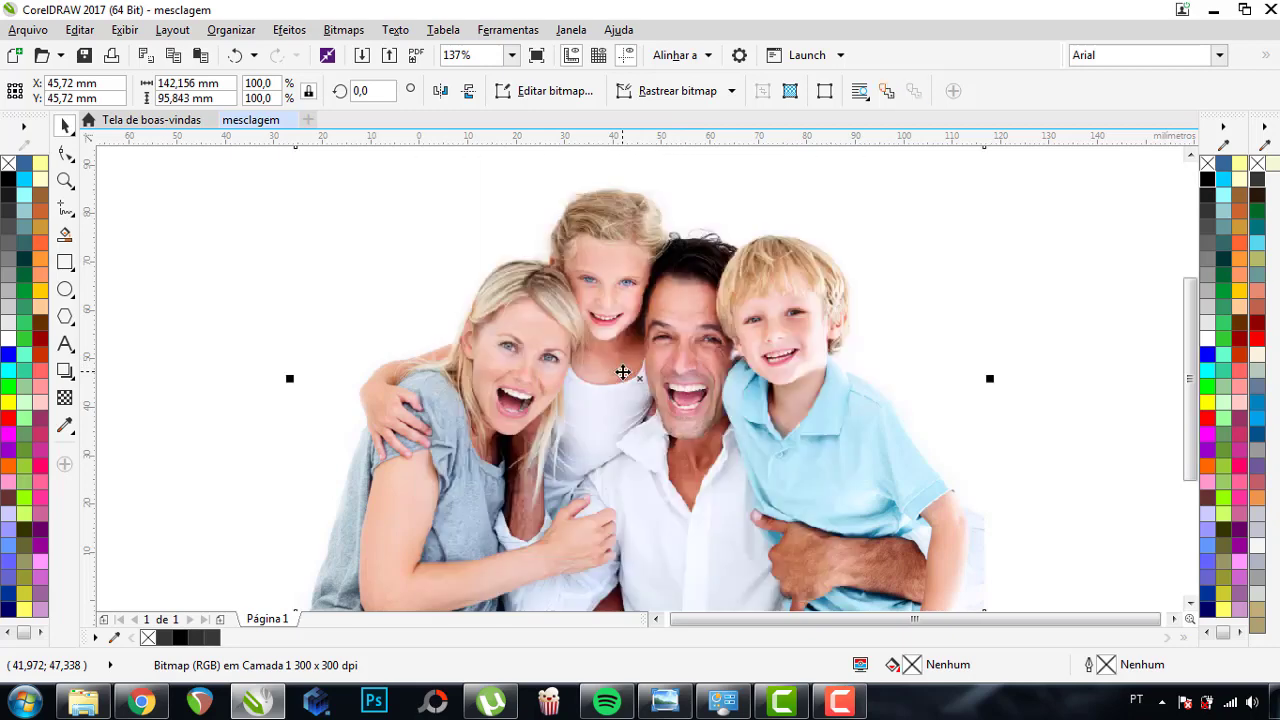
- Intersect the photo with the dark square and delete the uncropped original
click(662, 305)
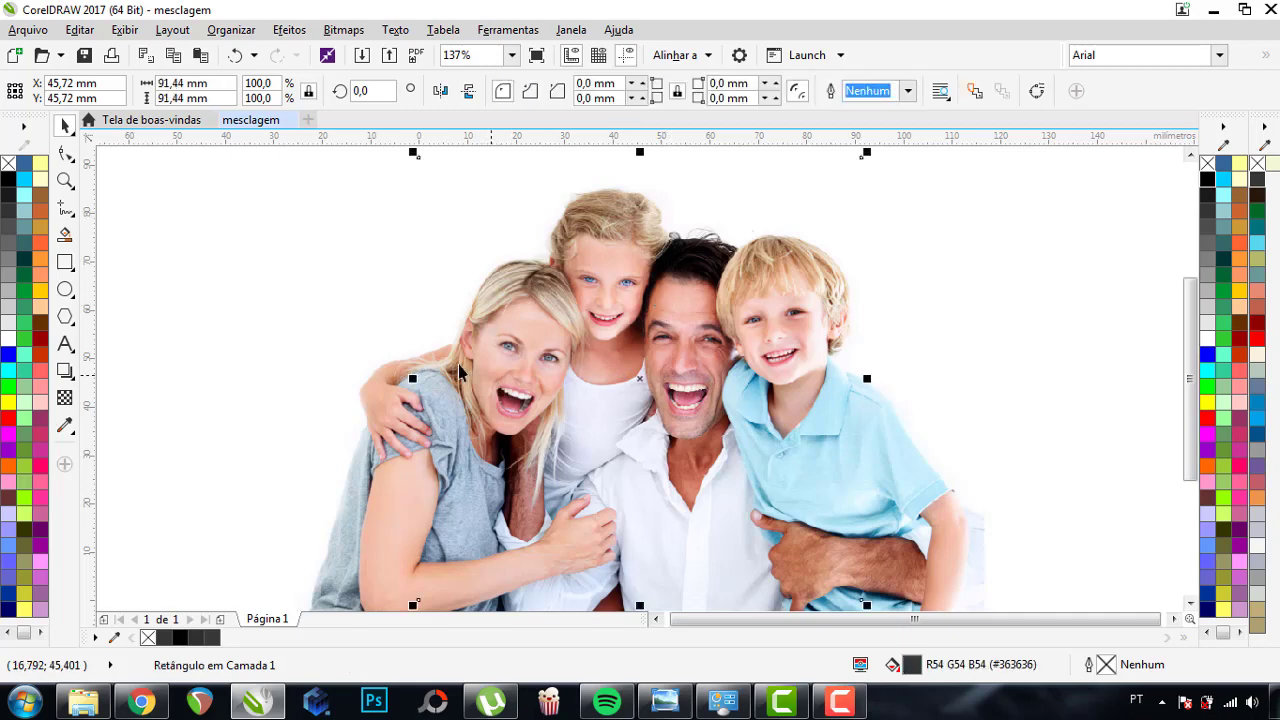
shift+click(383, 353)
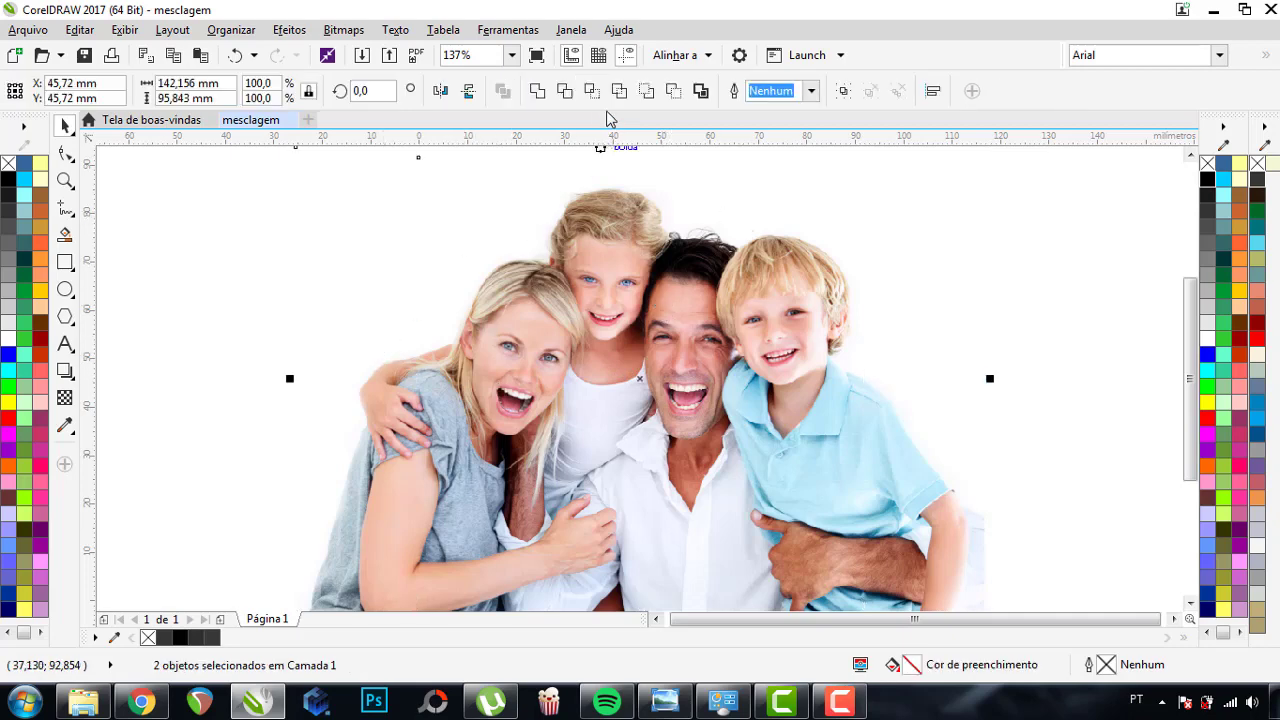
click(594, 93)
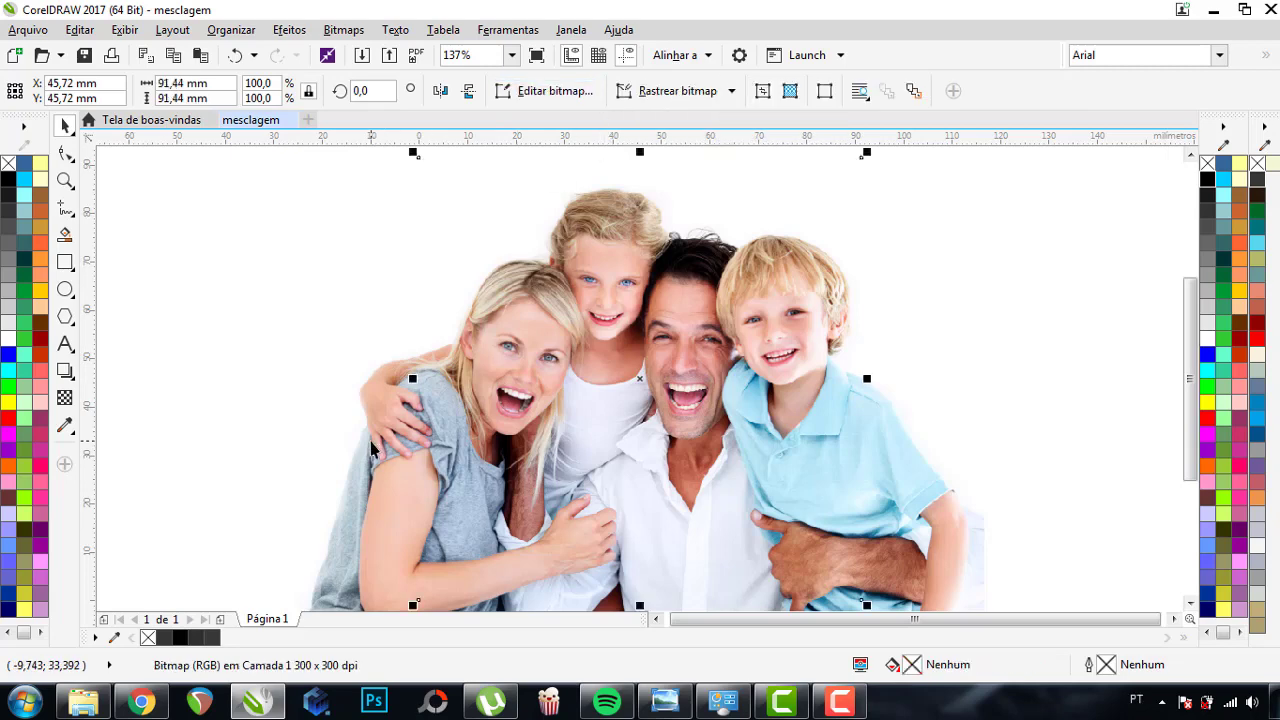
click(329, 446)
key(Delete)
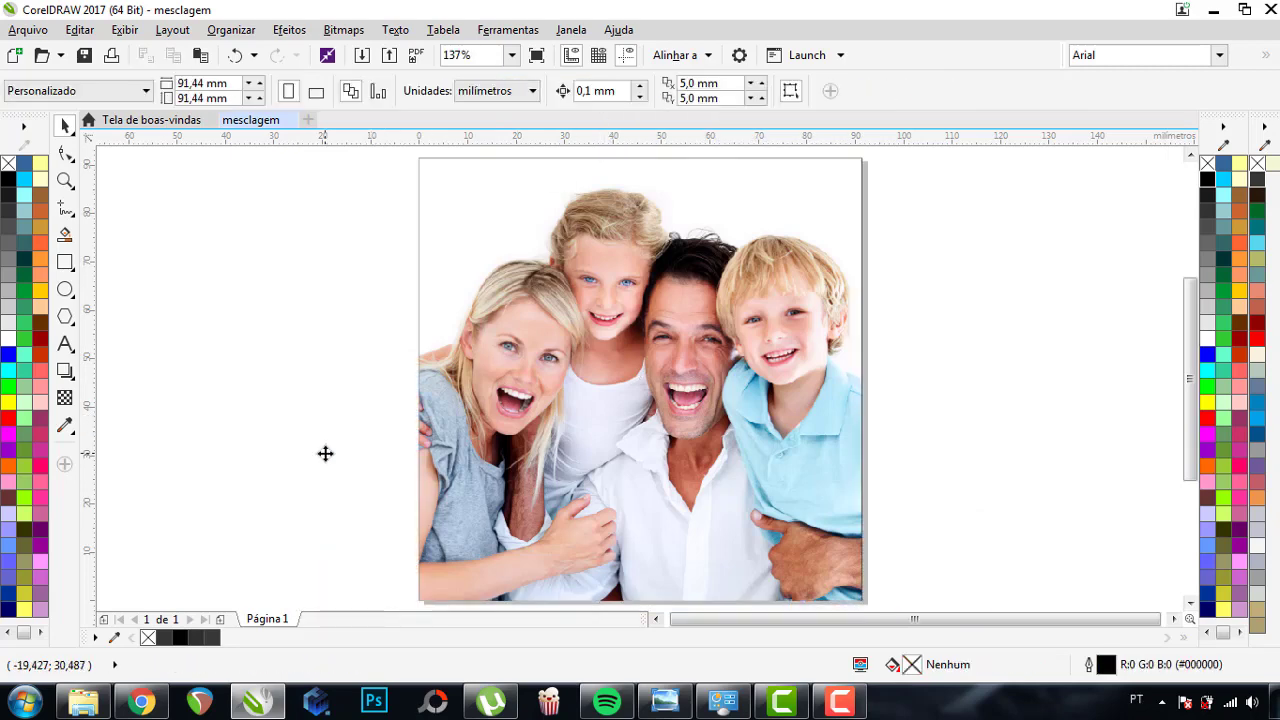
- Desaturate the cropped family photo to grayscale via Efeitos > Ajustar > Dessaturar
click(498, 412)
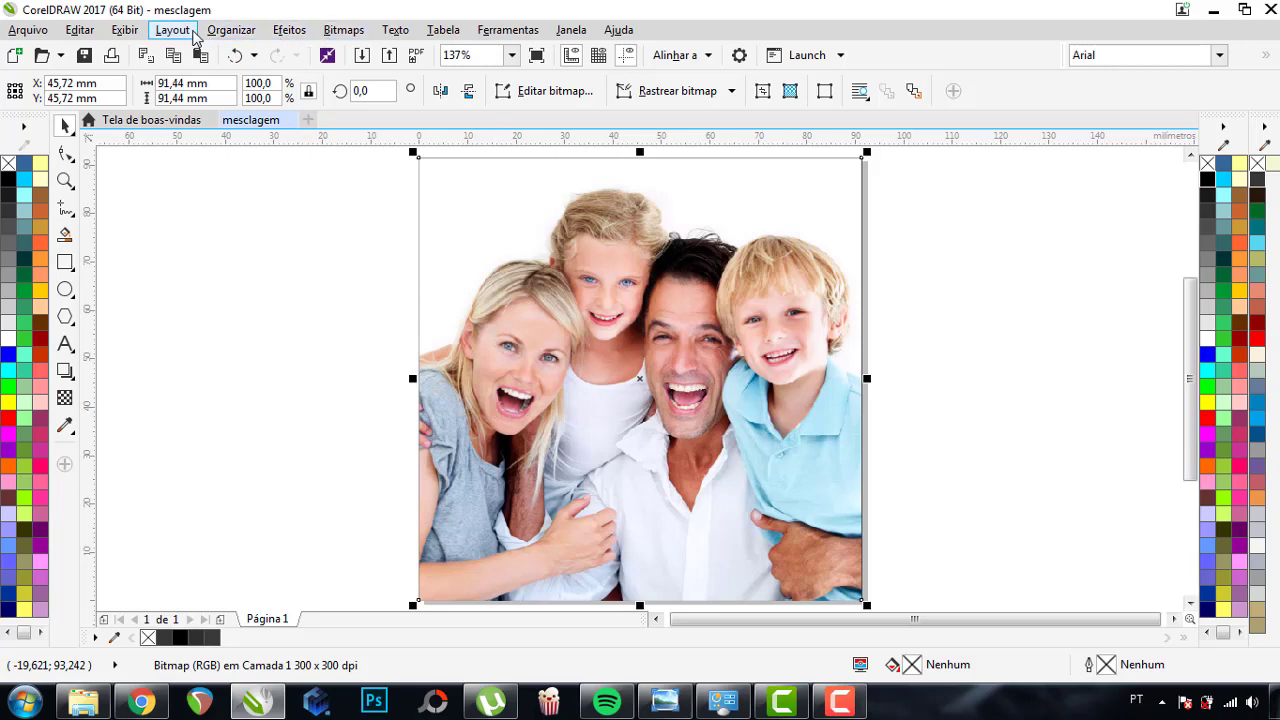
click(280, 31)
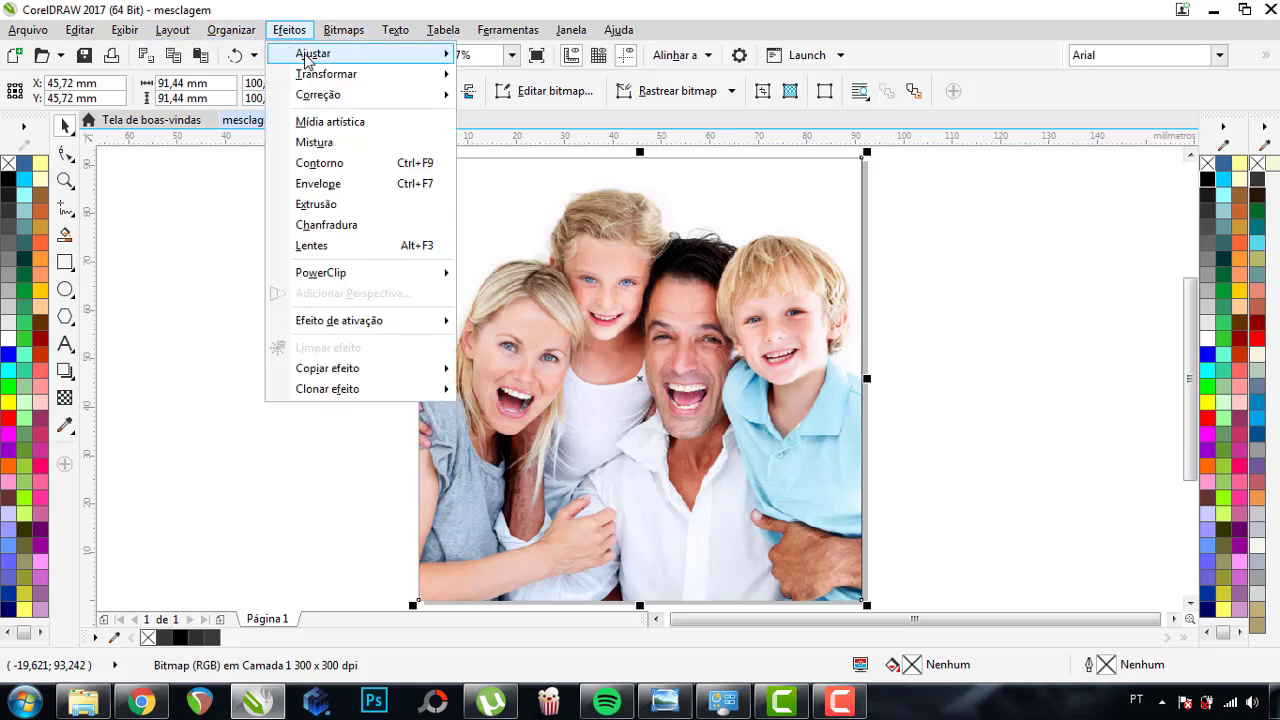
mouse_move(360, 53)
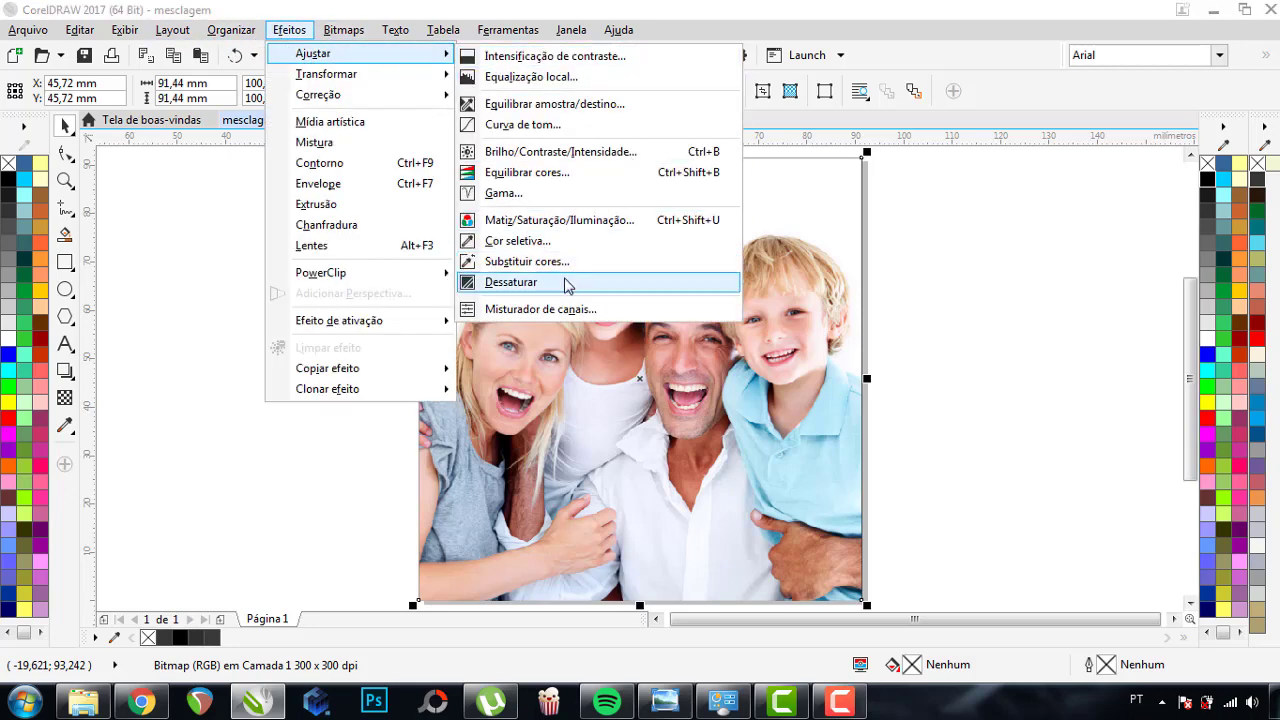
click(566, 284)
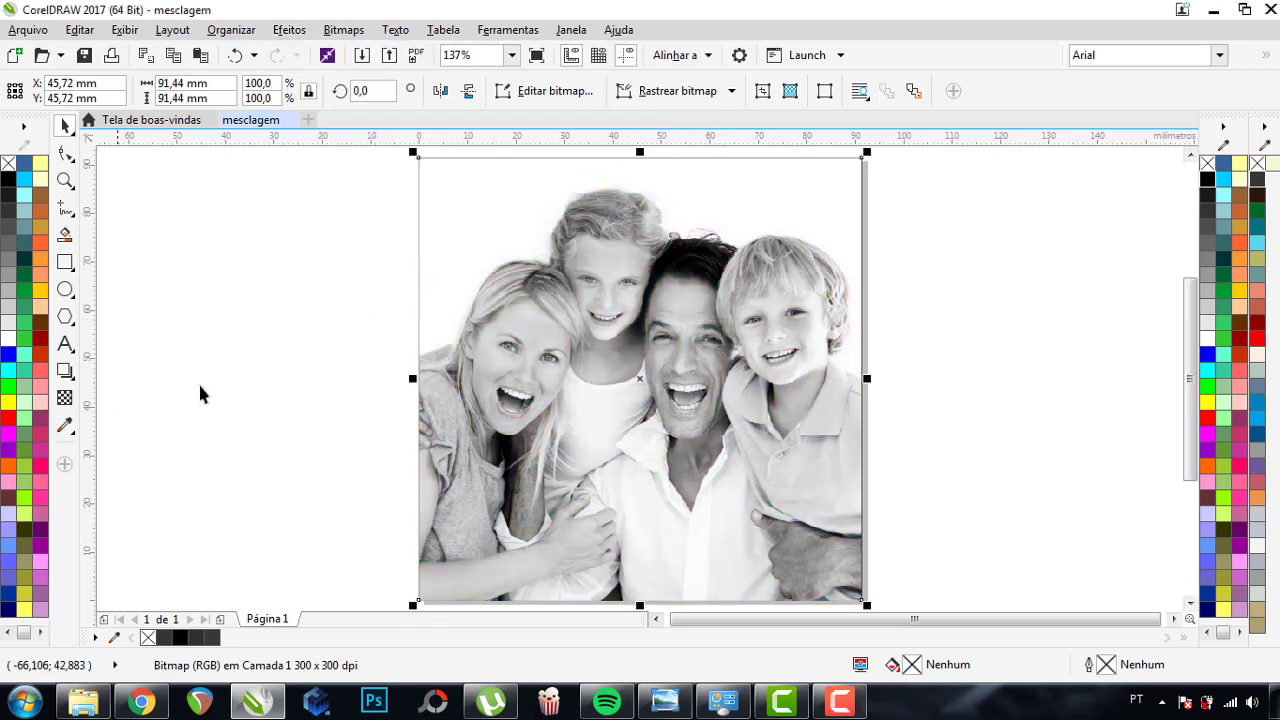
- Give the photo a Sobrepor (overlay) blend with uniform transparency around 41
click(64, 399)
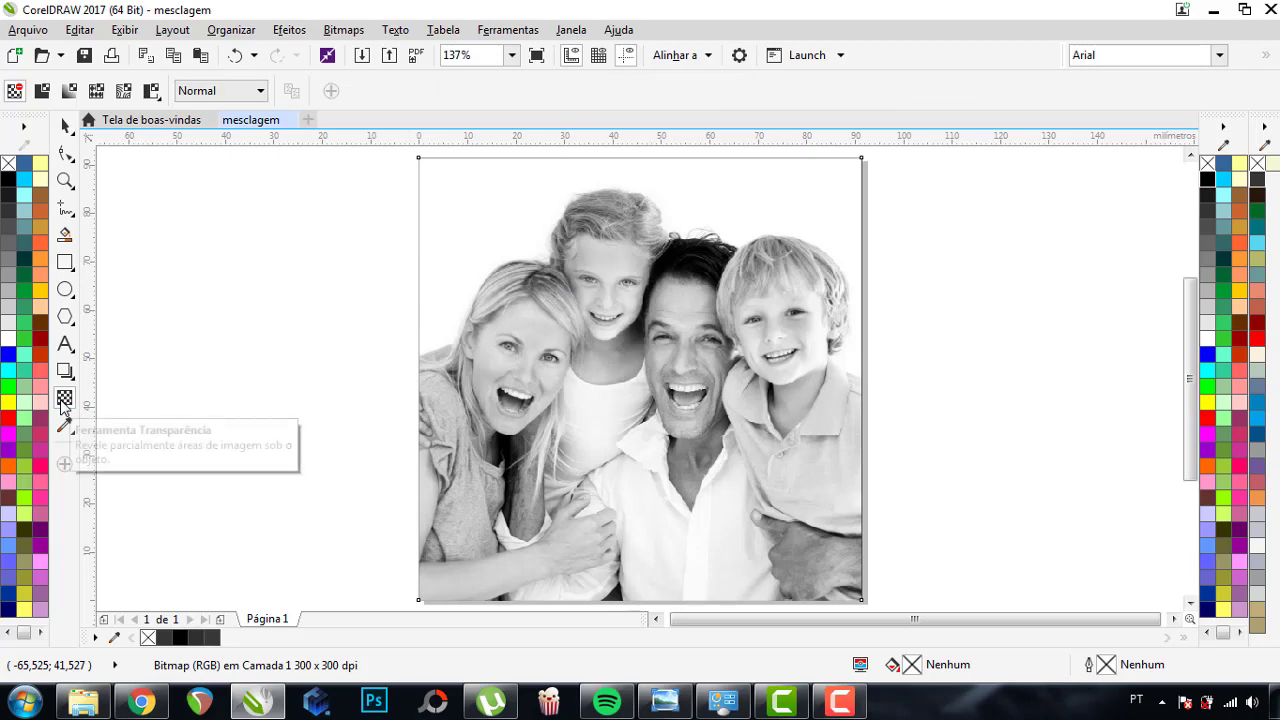
click(205, 92)
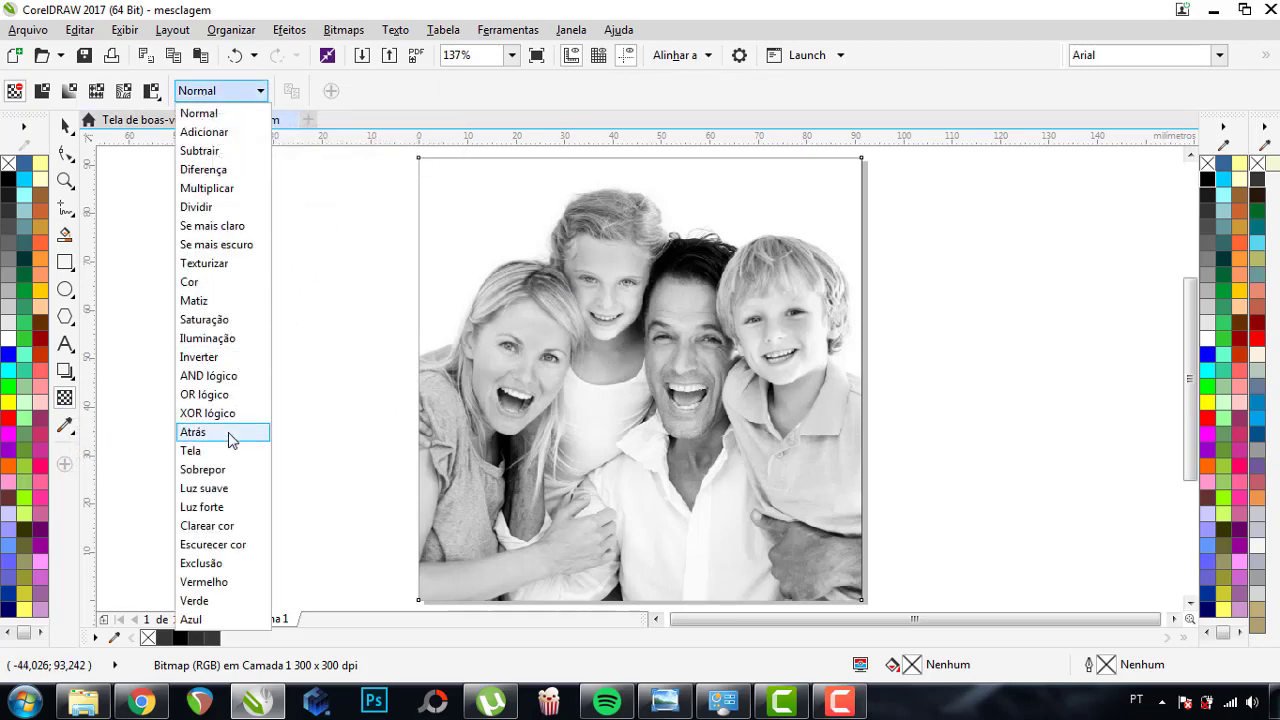
click(203, 469)
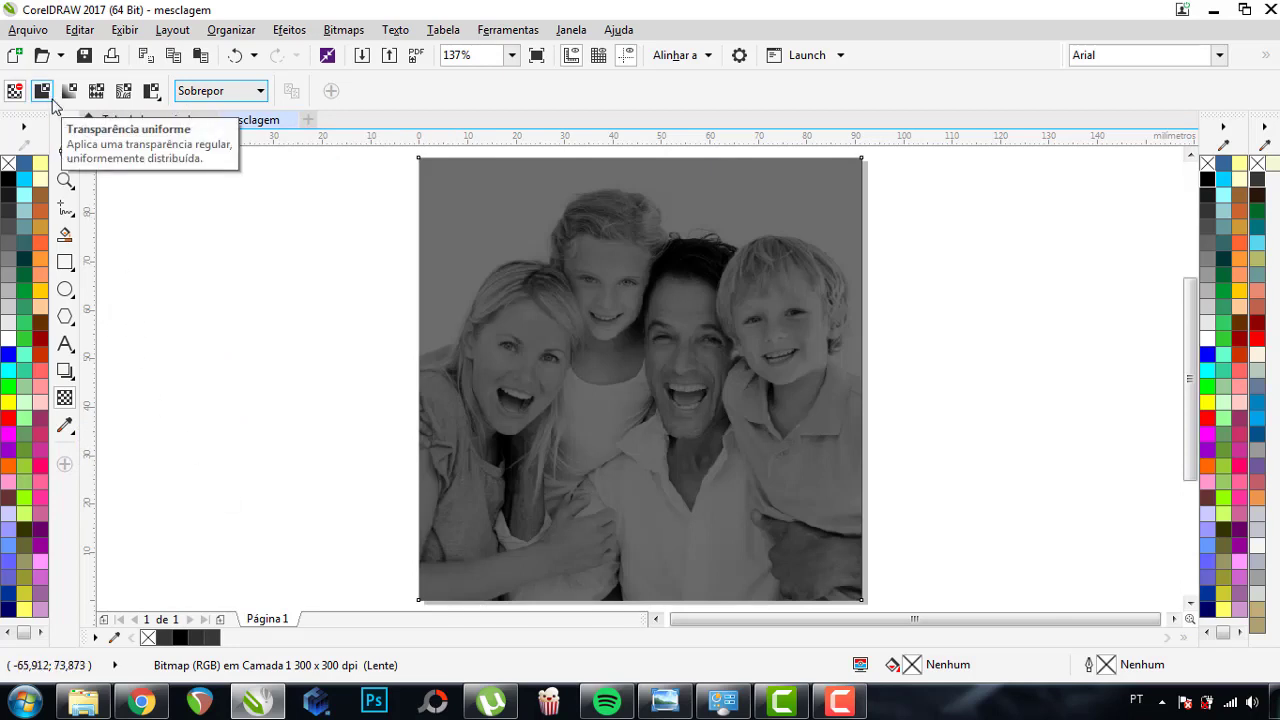
click(52, 99)
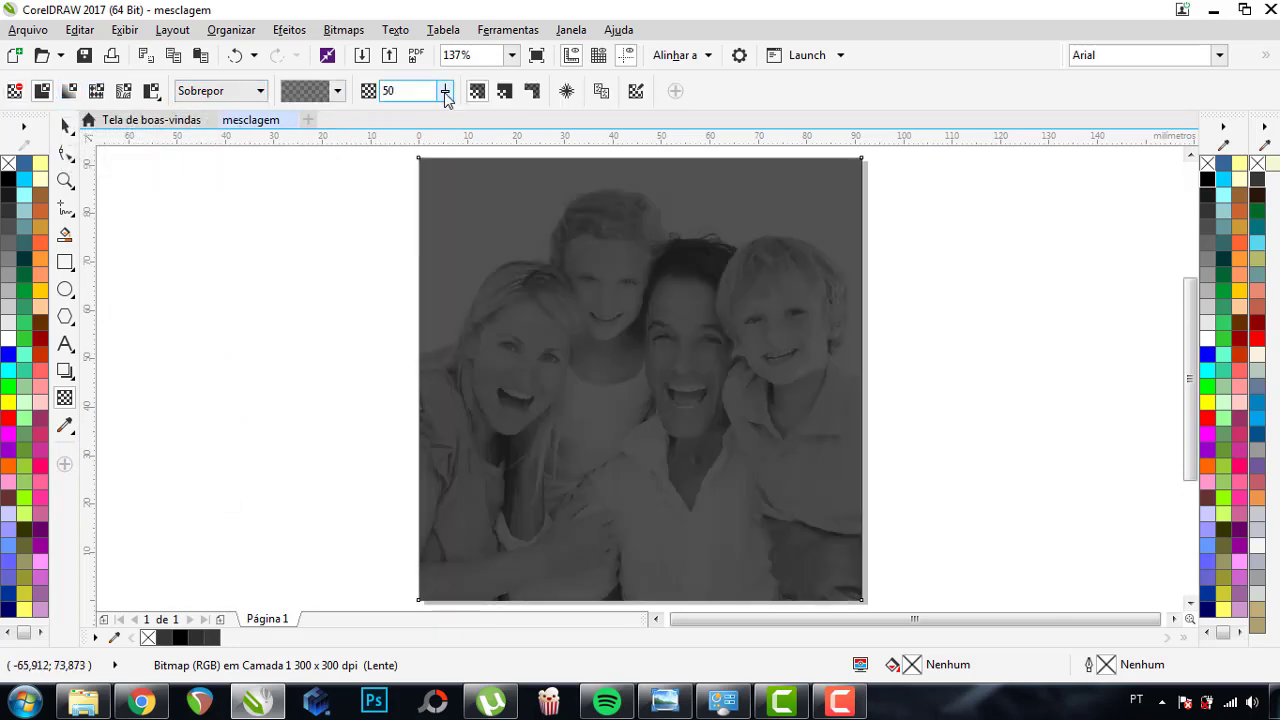
click(446, 92)
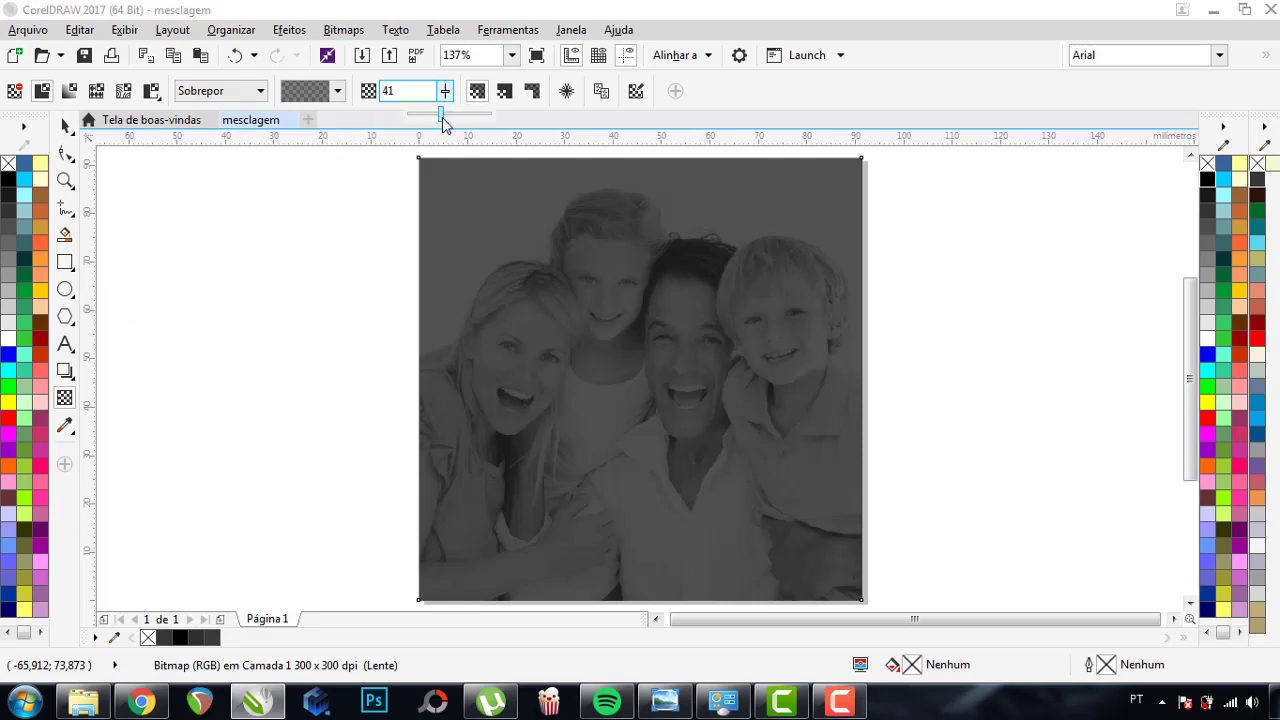
- Apply Brilho/Contraste/Intensidade to the photo with brightness 0, contrast 13, intensity 0
click(289, 30)
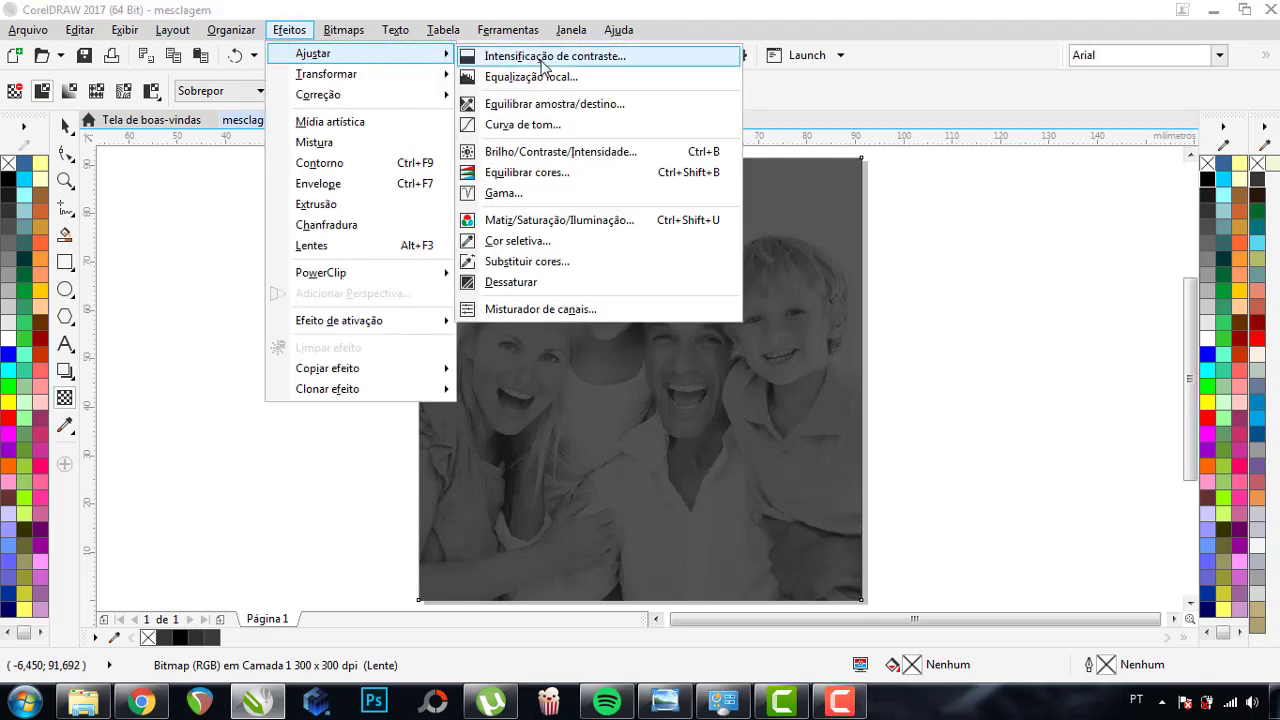
mouse_move(360, 53)
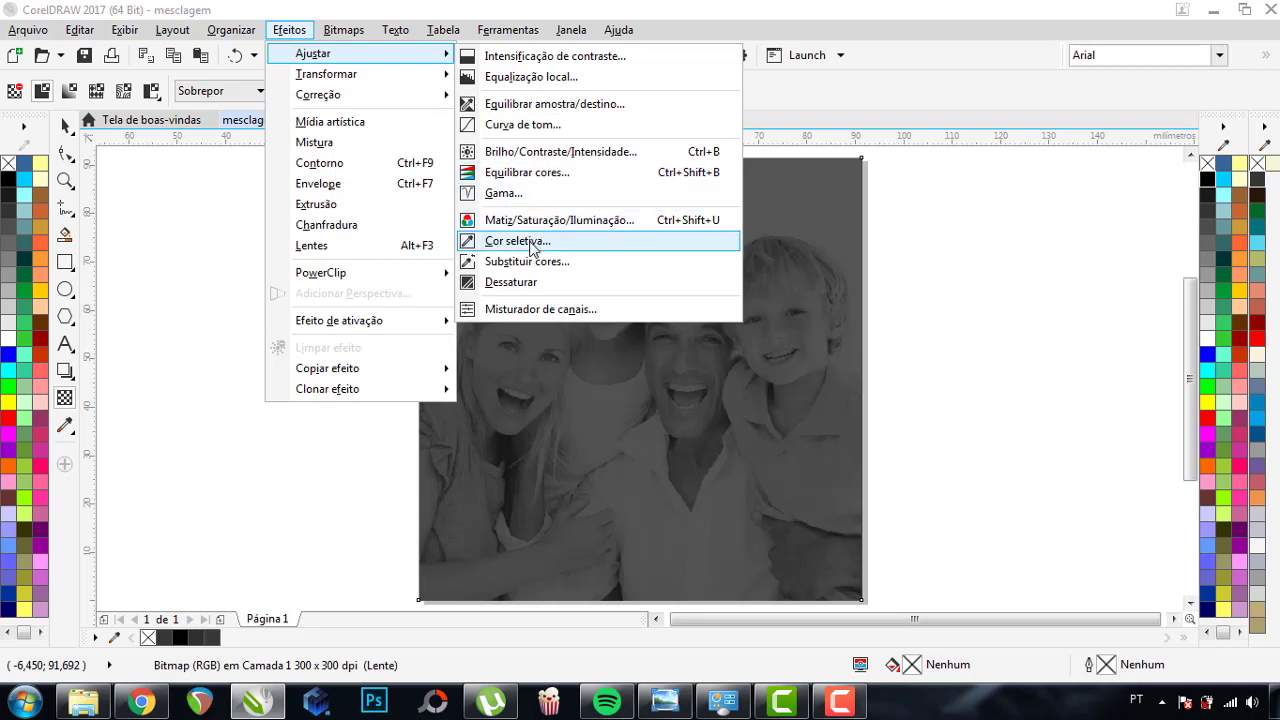
click(557, 152)
drag(648, 252, 984, 267)
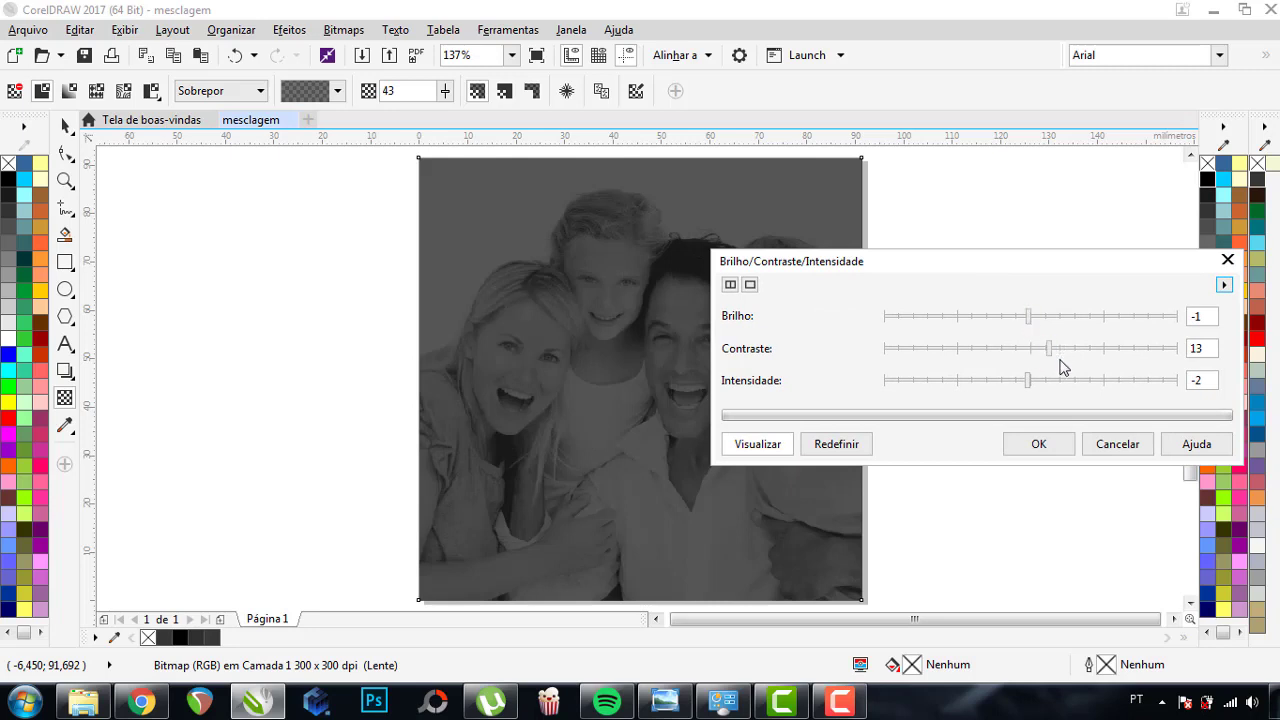
click(1177, 316)
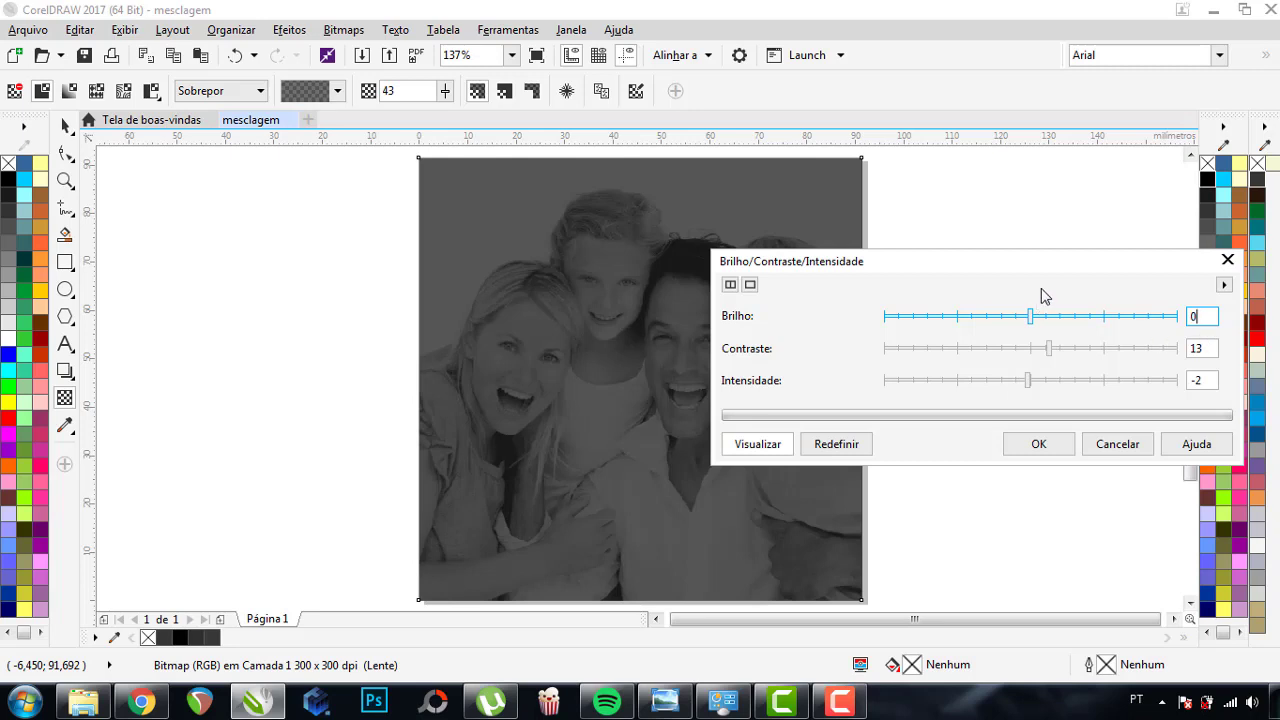
double_click(1216, 380)
text(0)
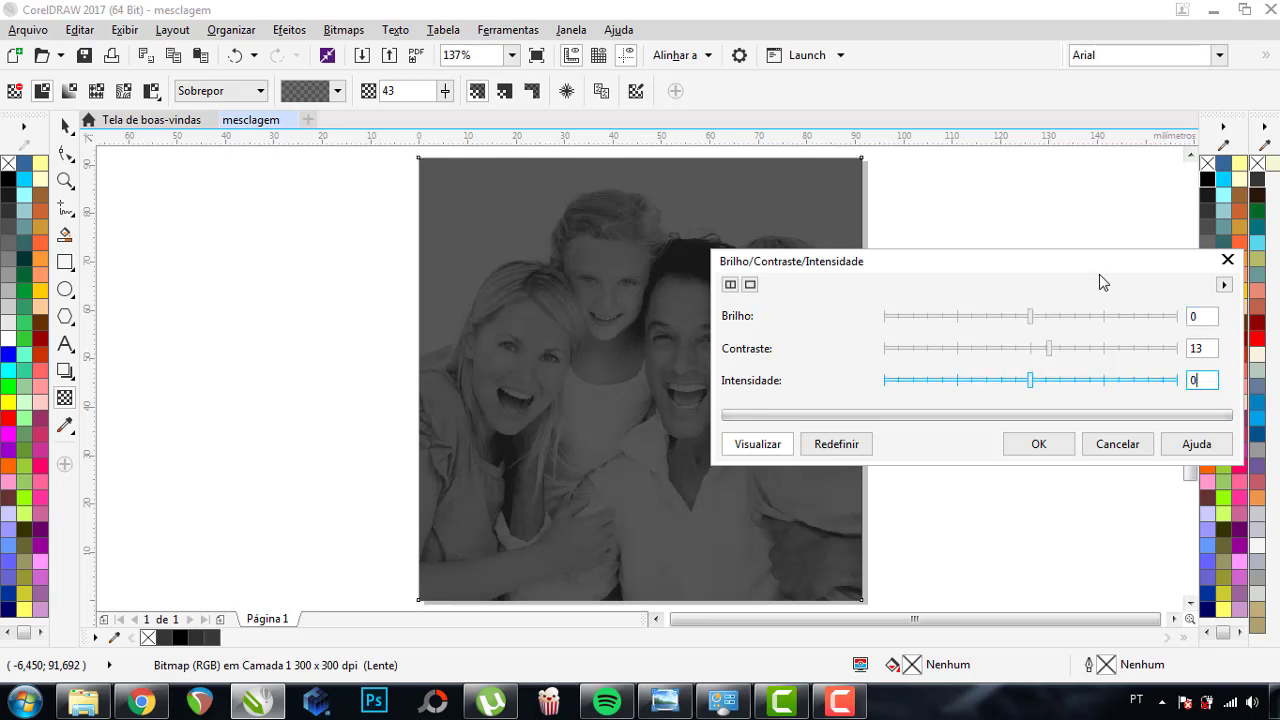
click(1055, 450)
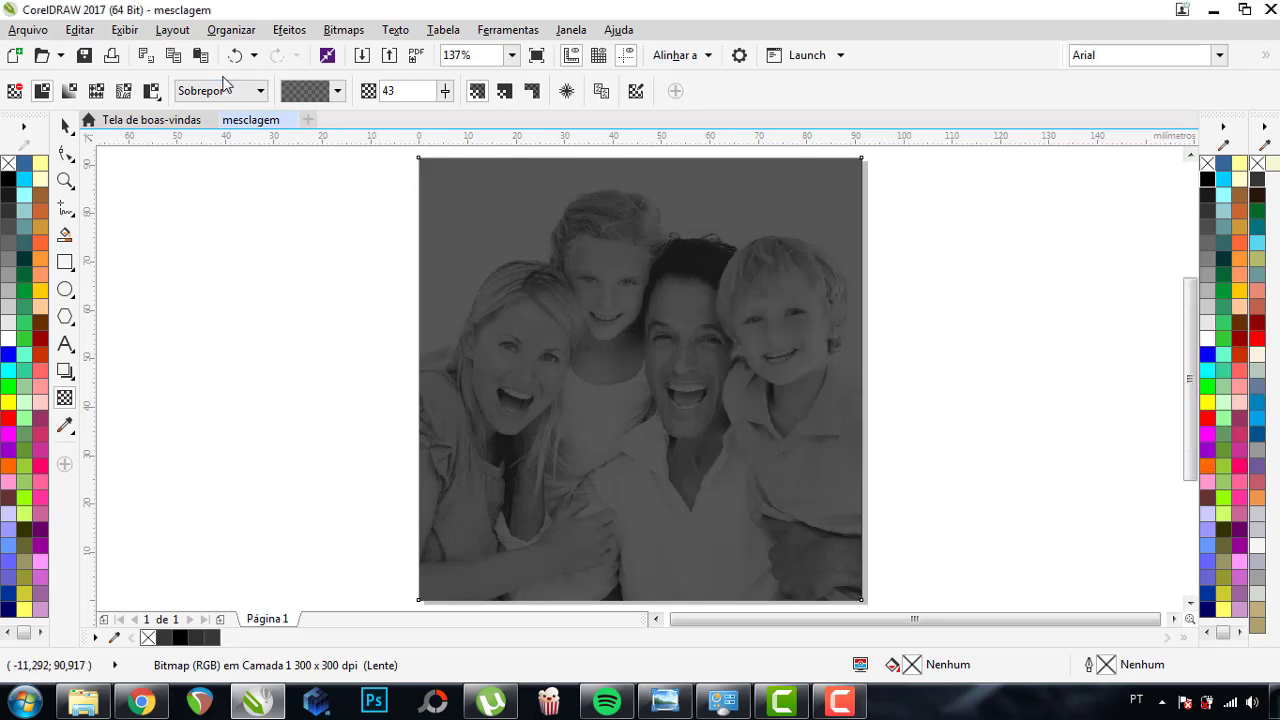
- Apply a Curva de tom adjustment with a midpoint node moved to about 143→136
click(289, 30)
mouse_move(313, 53)
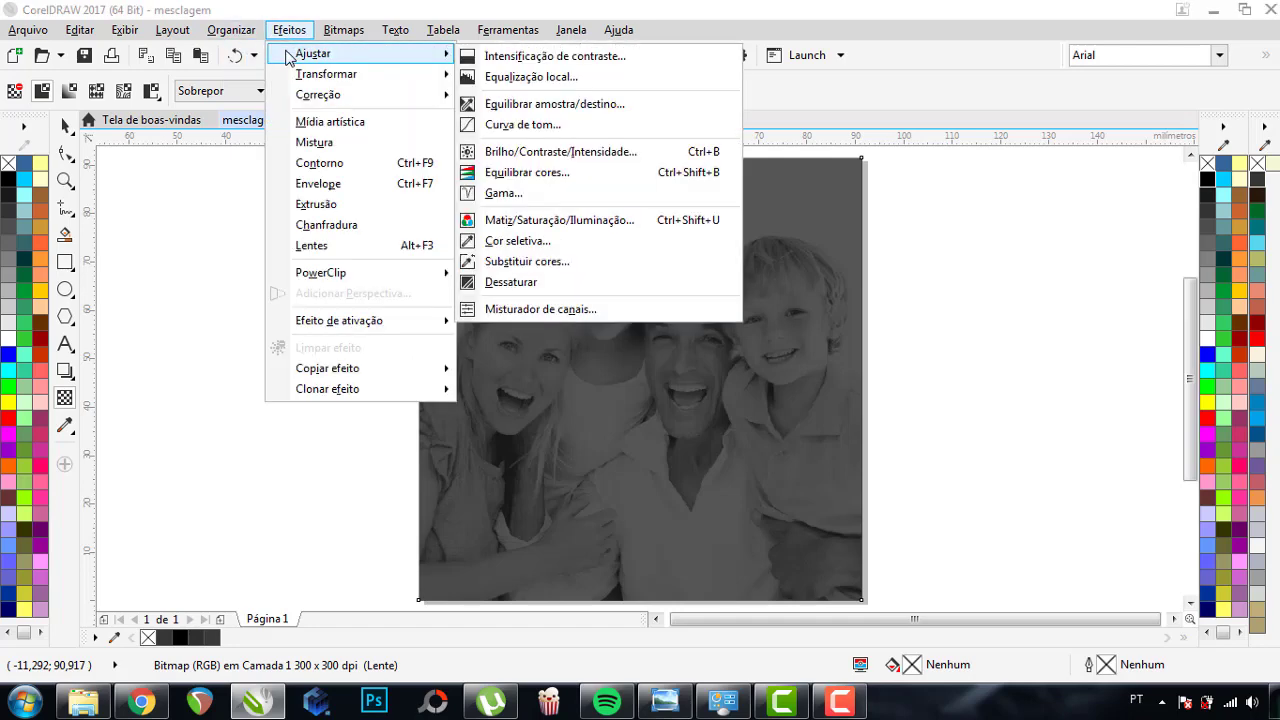
click(550, 124)
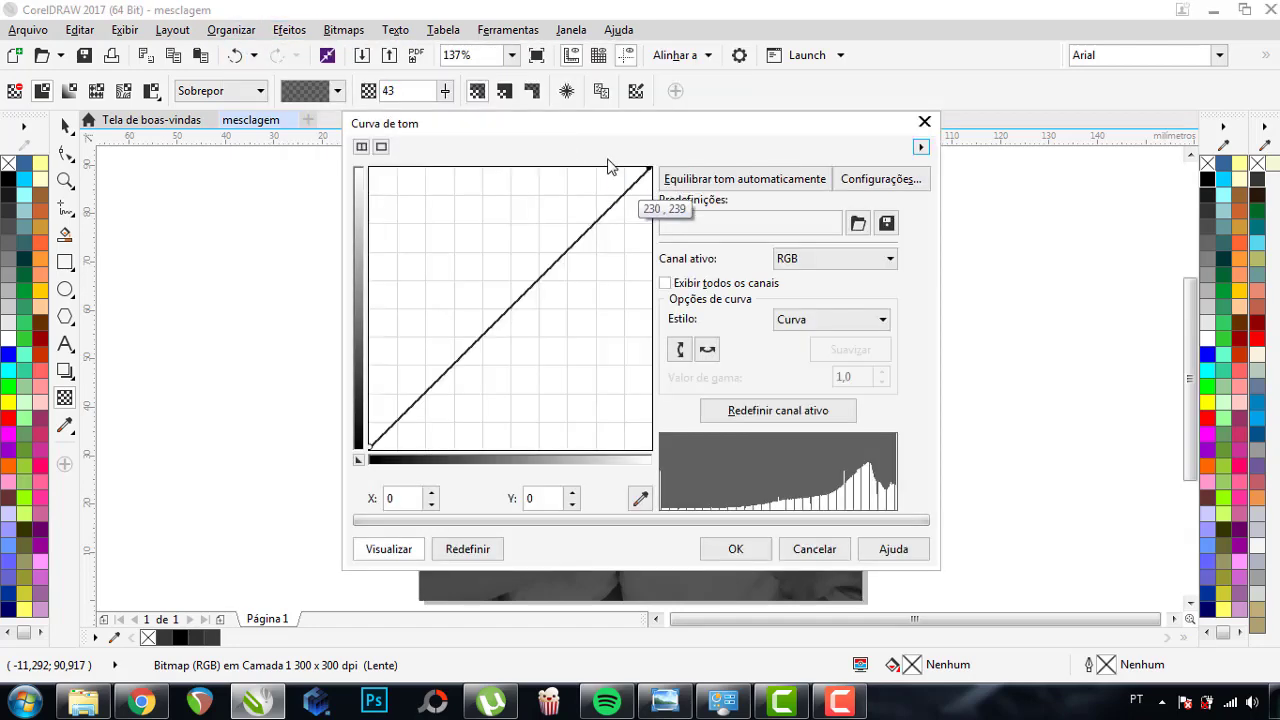
drag(604, 143, 1080, 178)
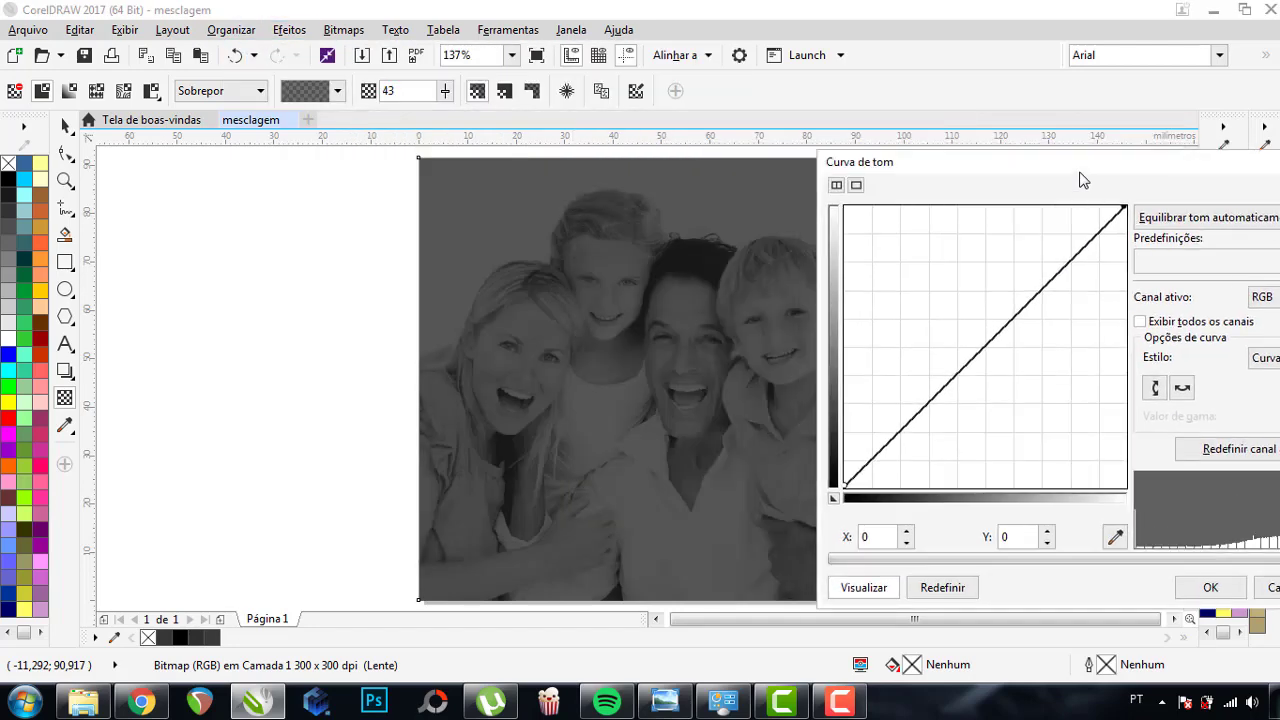
click(997, 338)
mouse_move(997, 338)
mouse_down()
mouse_move(1013, 343)
mouse_move(1000, 336)
mouse_up()
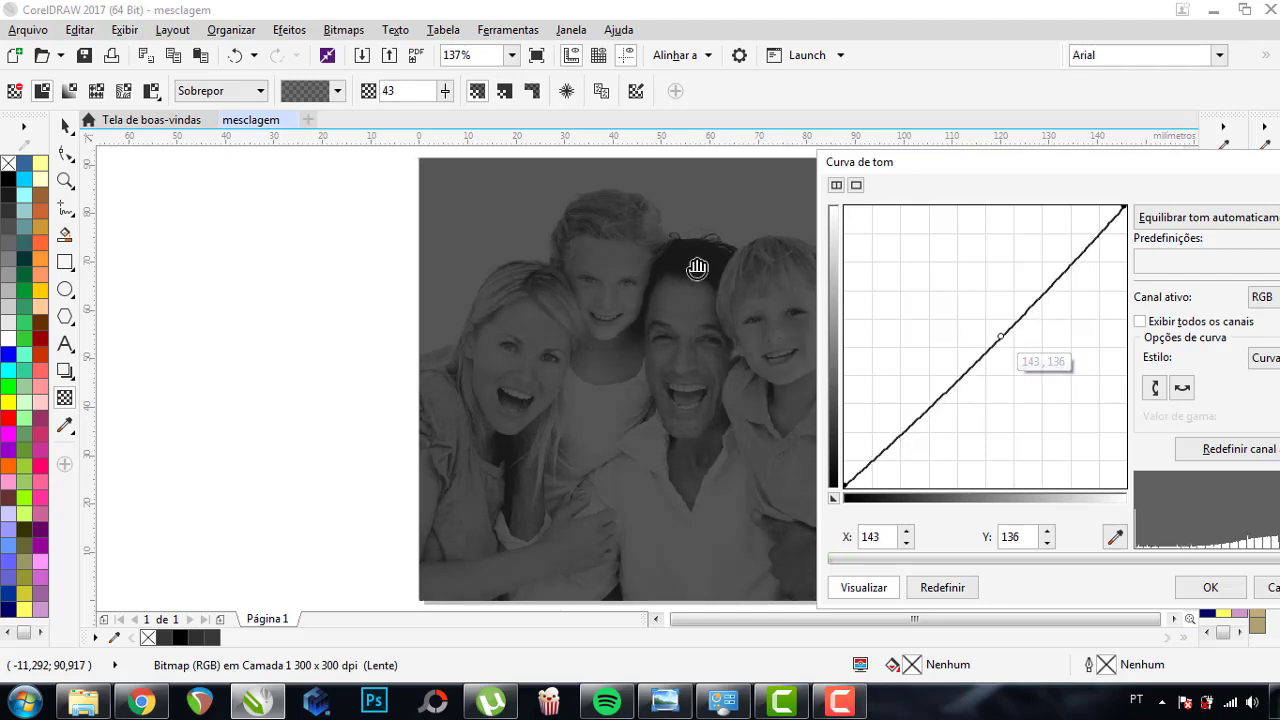
drag(957, 177, 623, 123)
click(874, 537)
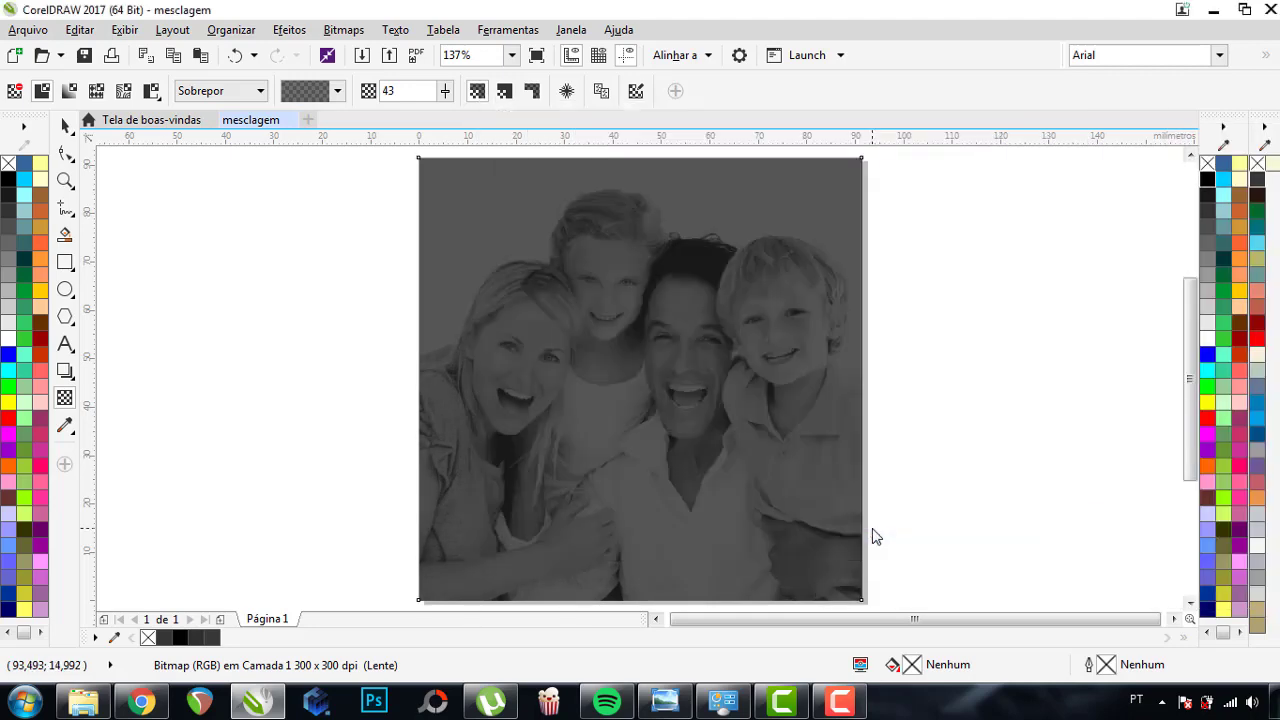
click(65, 125)
- Draw an empty paragraph text frame across the photo, then bring up Chrome
click(304, 290)
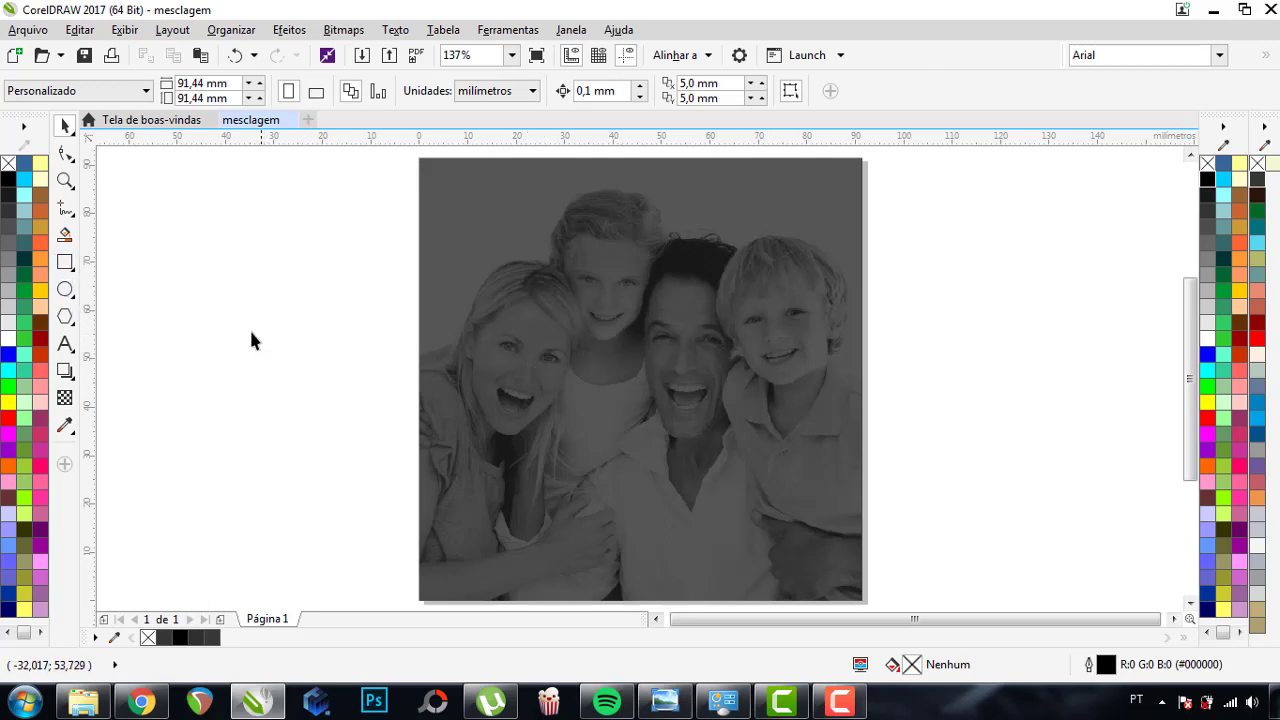
click(65, 343)
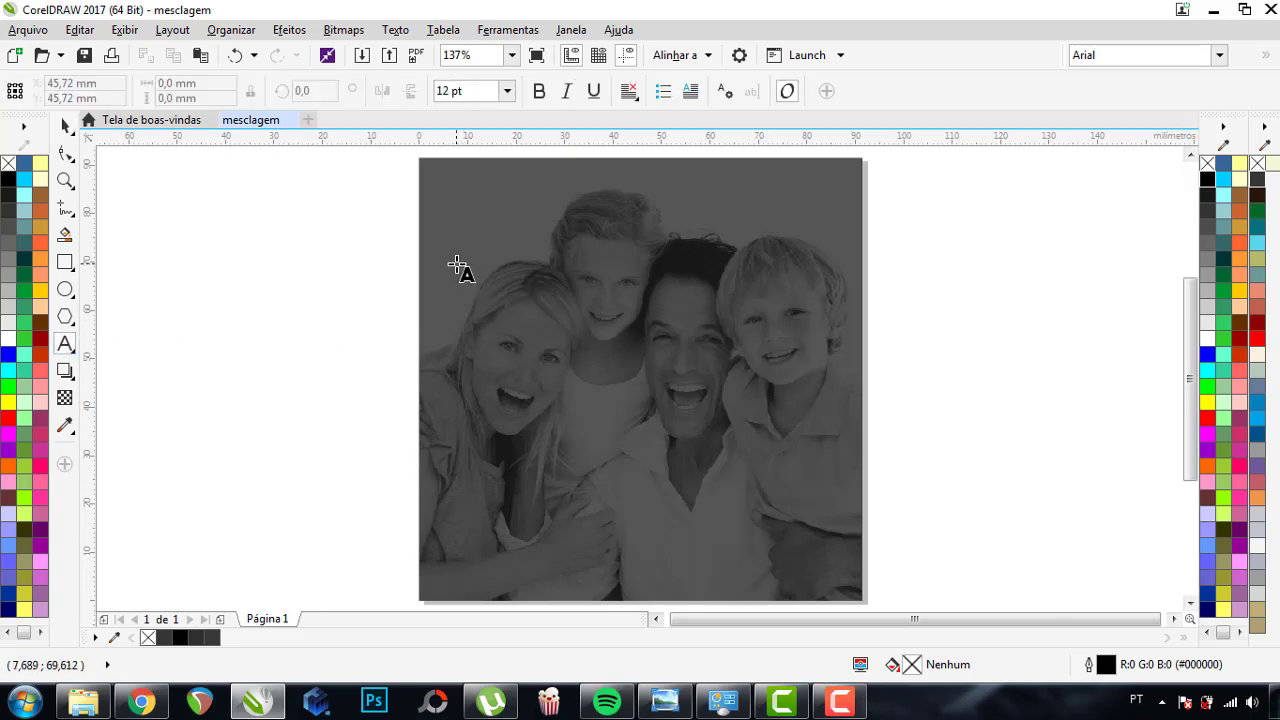
mouse_move(457, 264)
mouse_down()
mouse_move(816, 497)
mouse_move(829, 520)
mouse_up()
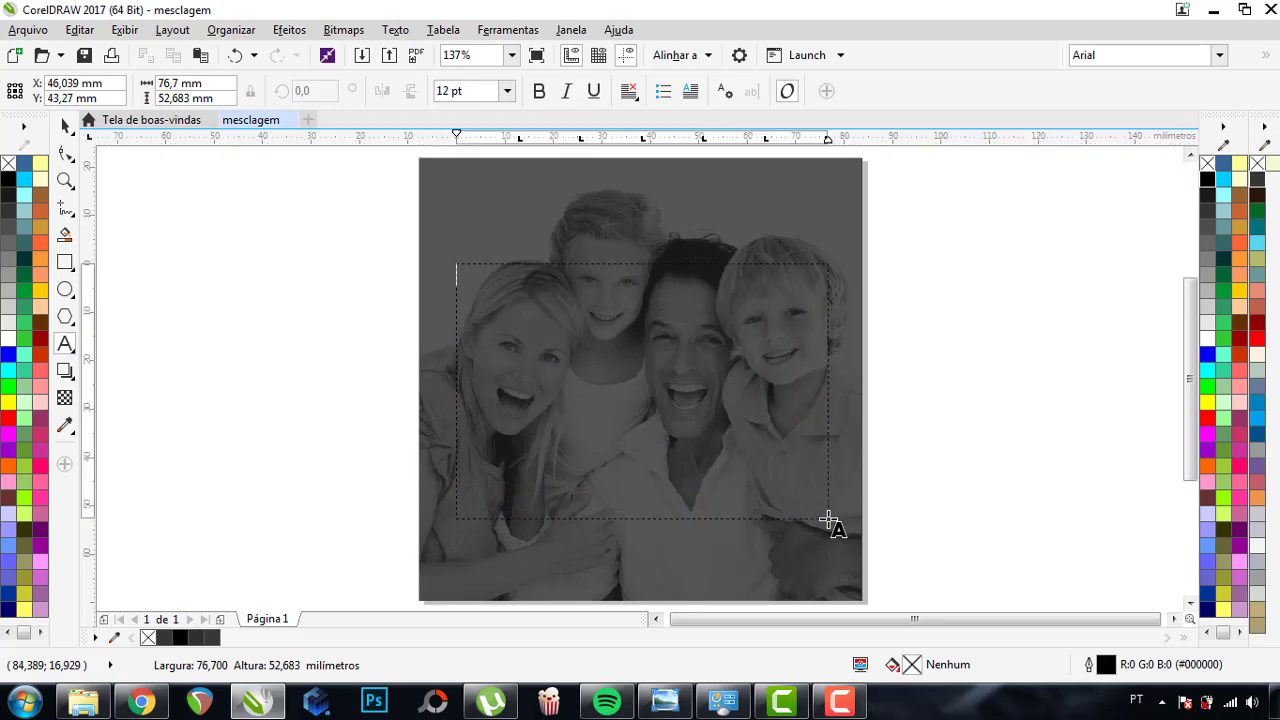
click(142, 702)
- Search Google for 'texto biblico' and open the bibliaon.com Bible verses page
click(374, 378)
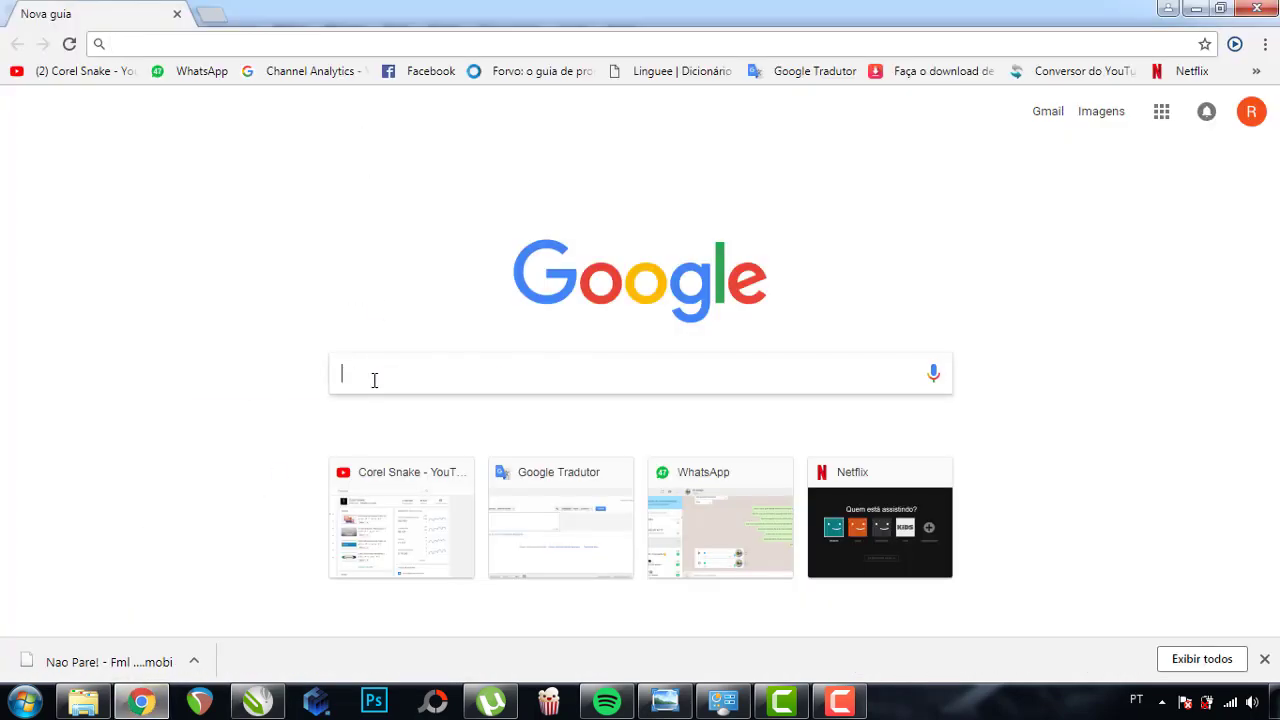
text(texto biblico)
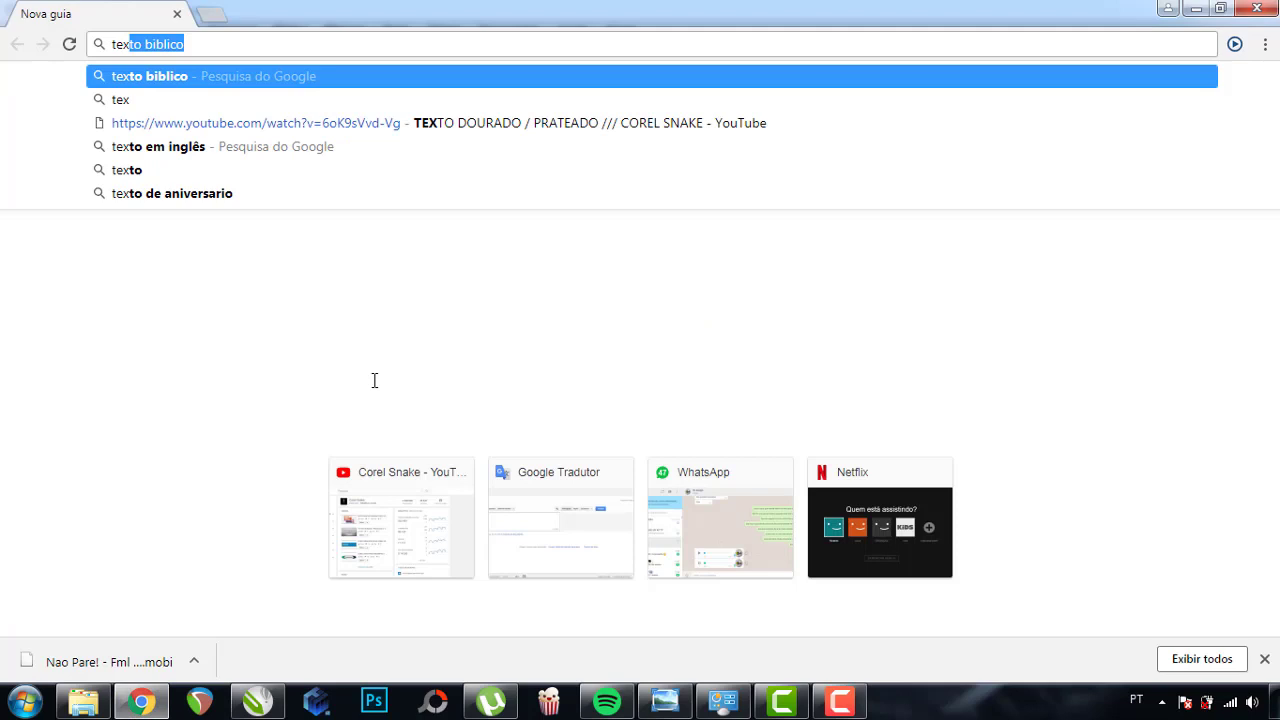
text(to)
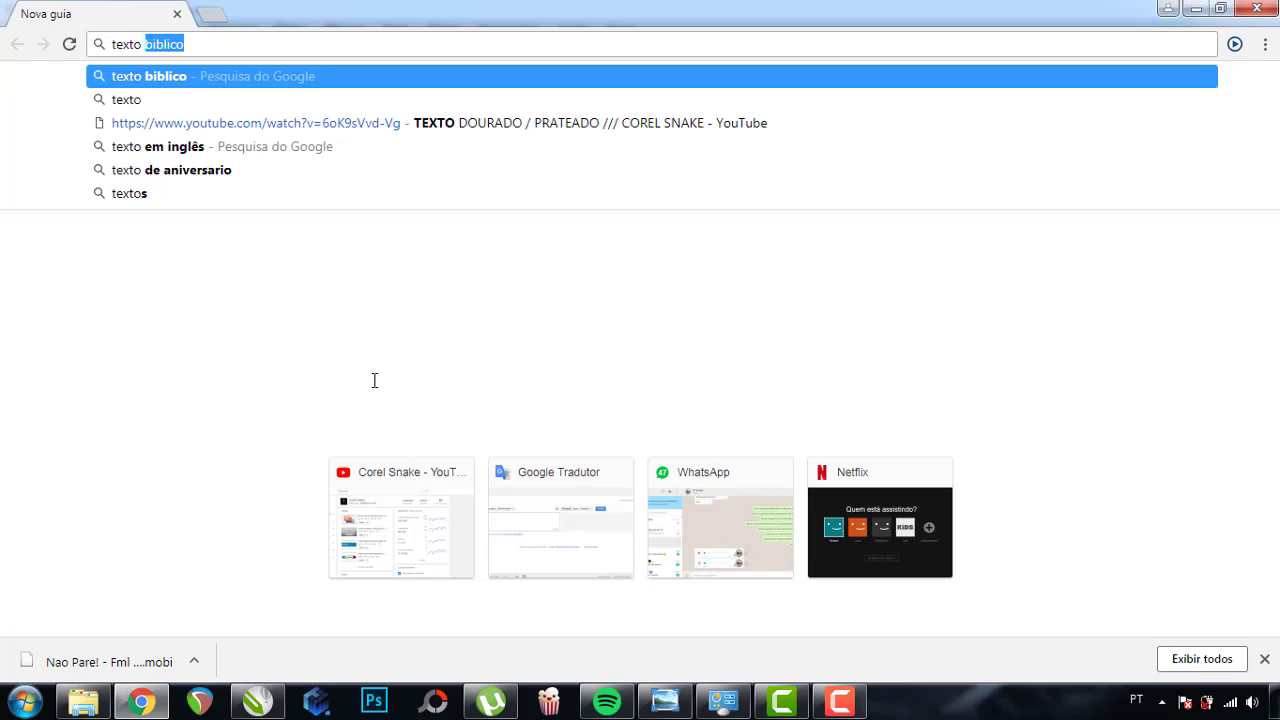
text(+biblico)
key(Return)
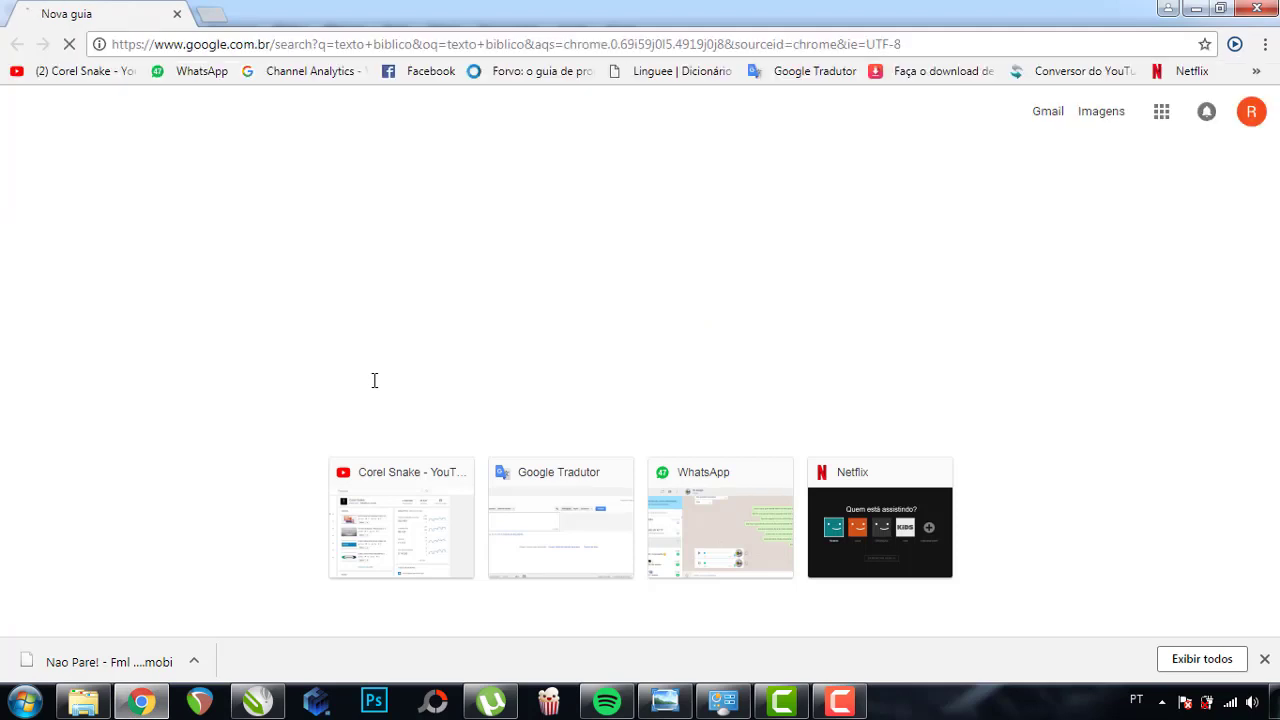
click(338, 268)
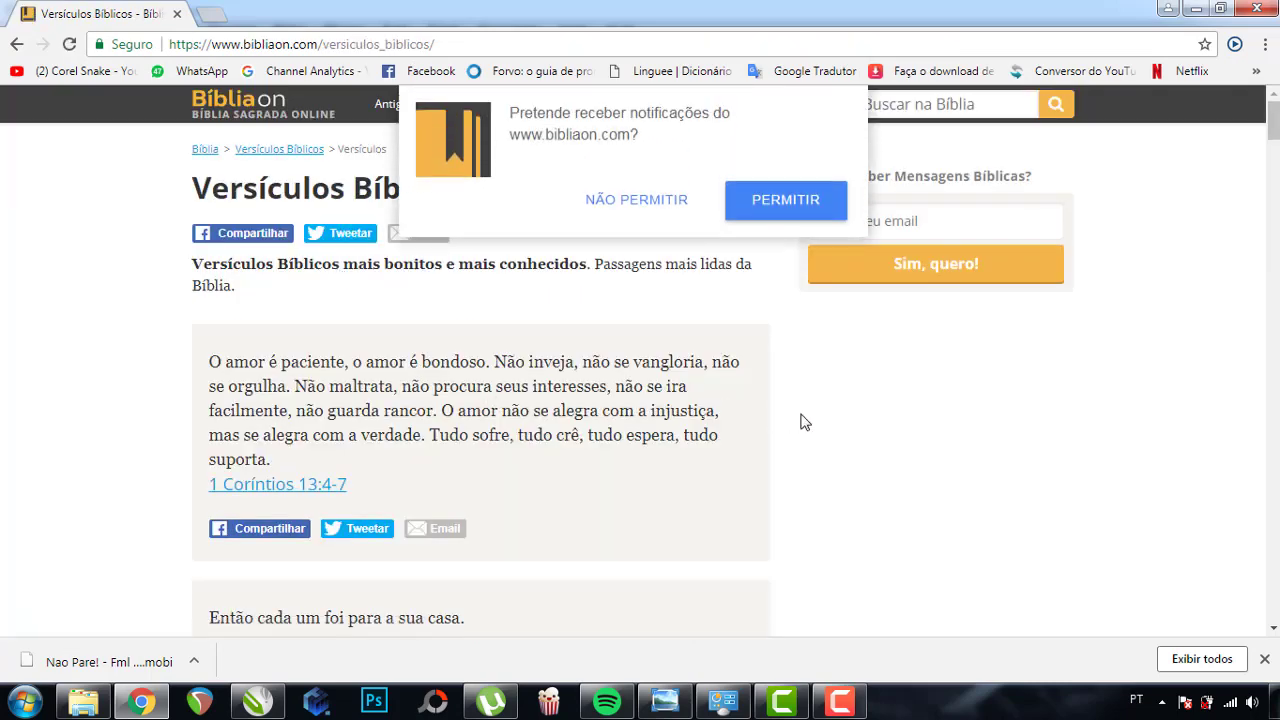
- Scroll to Isaías 41:10, select just the verse lines, and return to CorelDRAW
scroll(805, 422, down, 1)
scroll(805, 422, down, 3)
scroll(805, 422, down, 1)
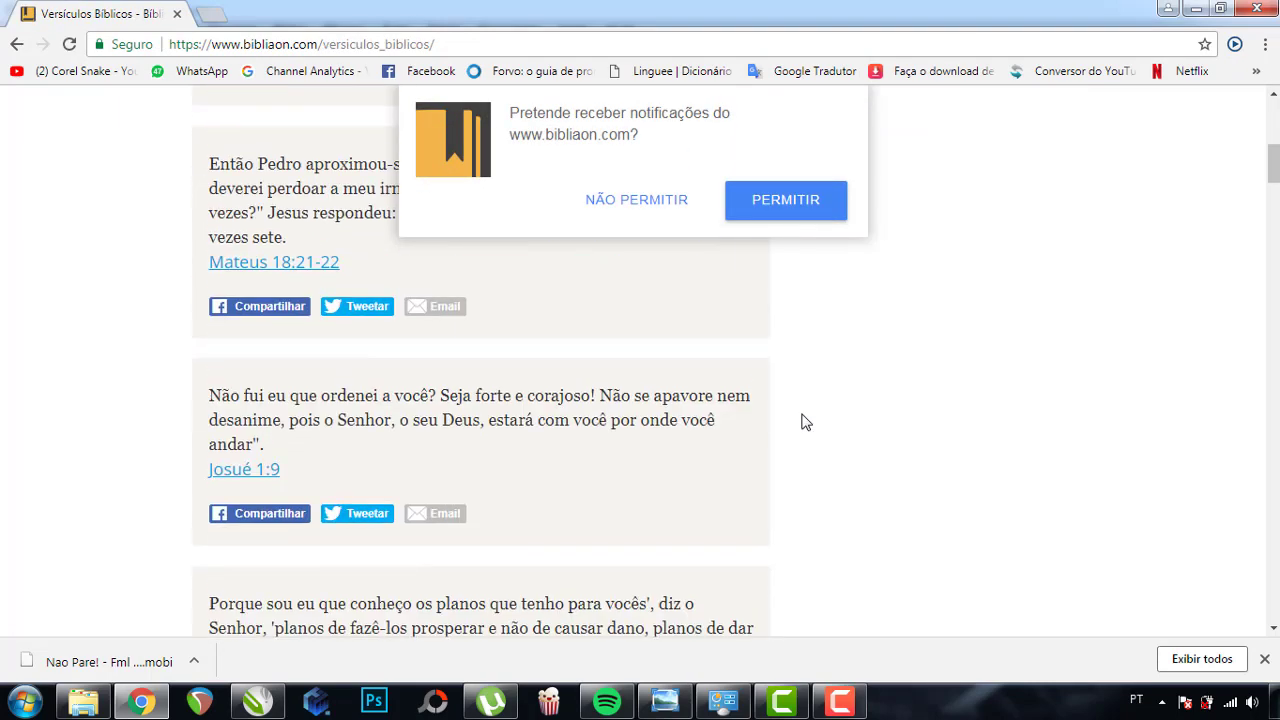
scroll(805, 422, down, 1)
scroll(805, 422, down, 2)
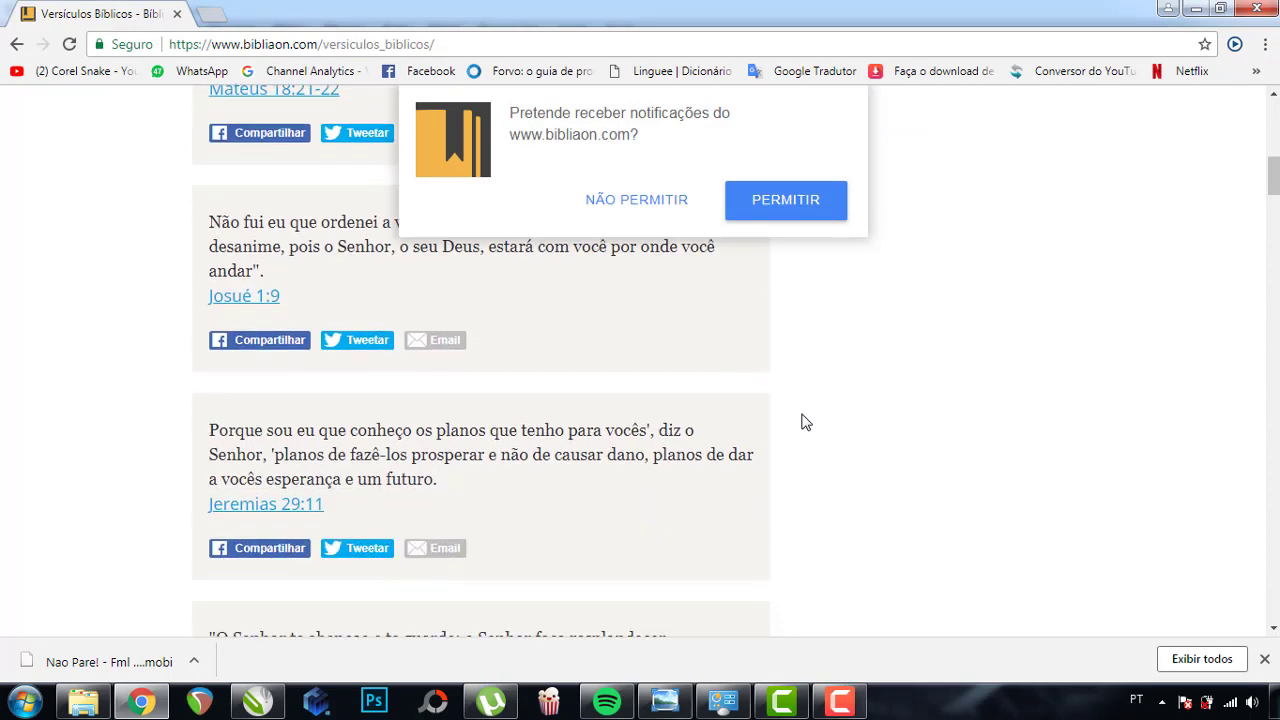
scroll(805, 422, down, 2)
scroll(805, 422, down, 1)
scroll(805, 422, down, 1)
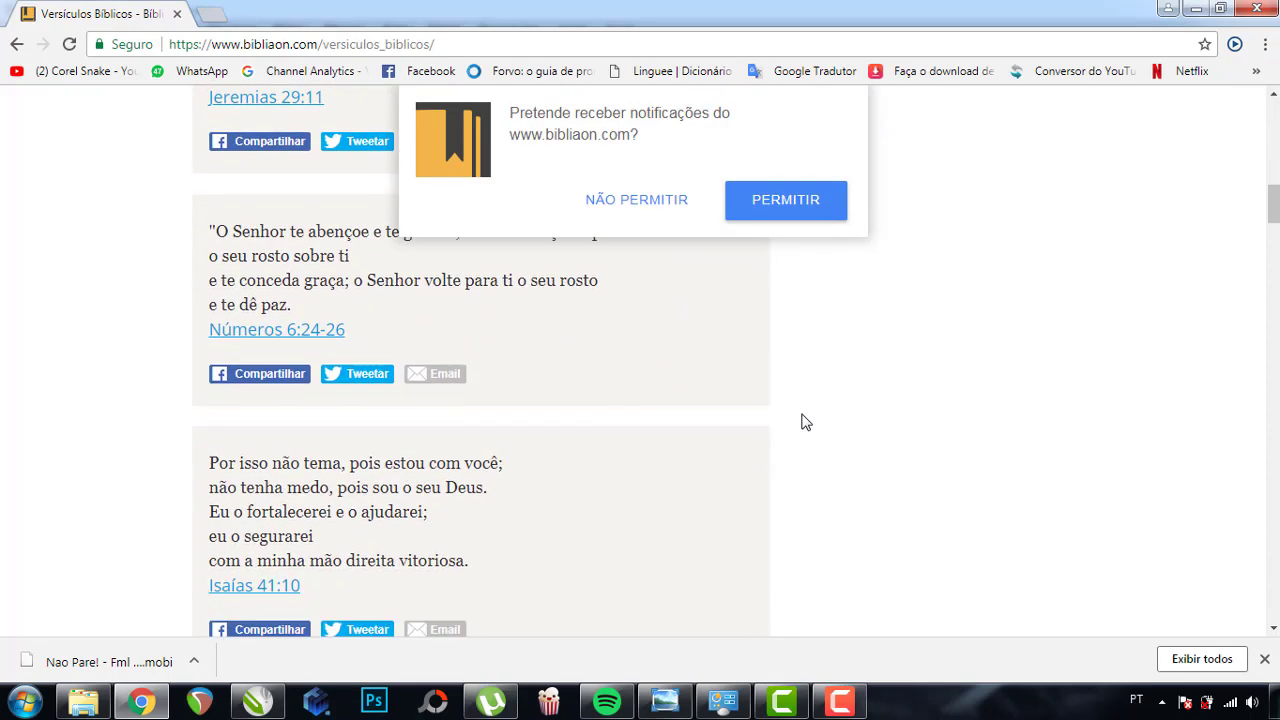
drag(209, 408, 418, 546)
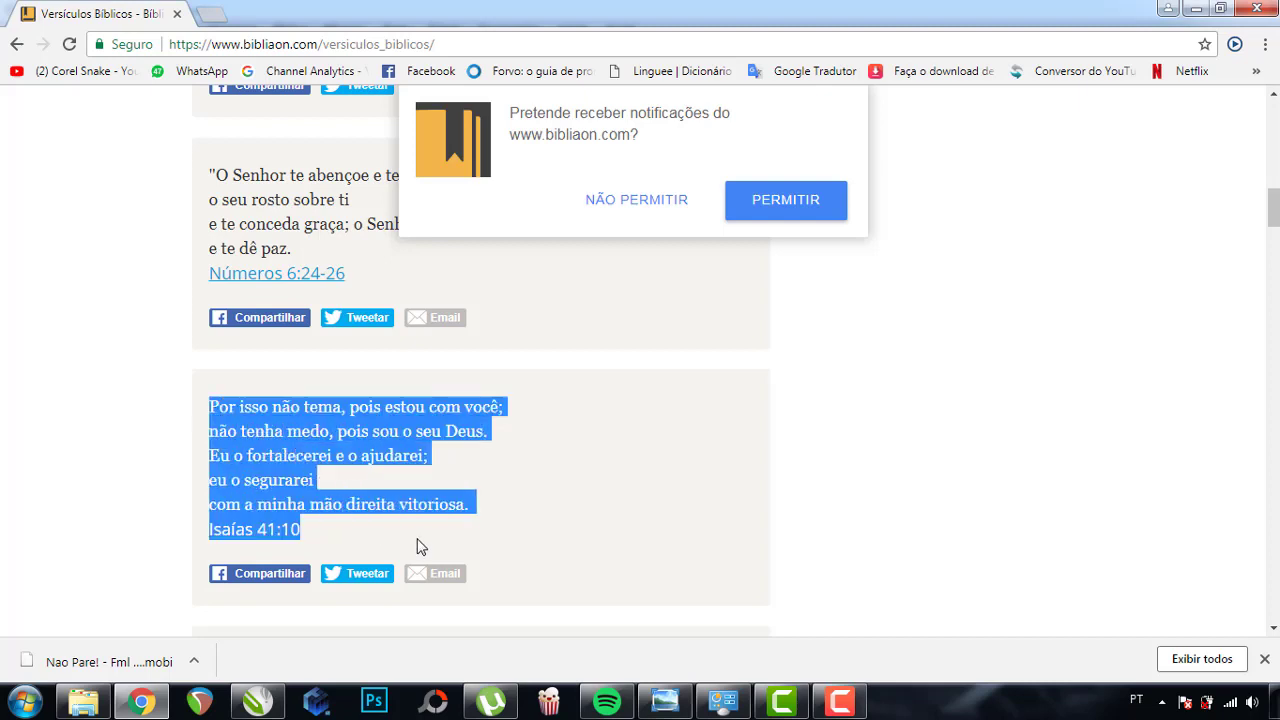
click(297, 411)
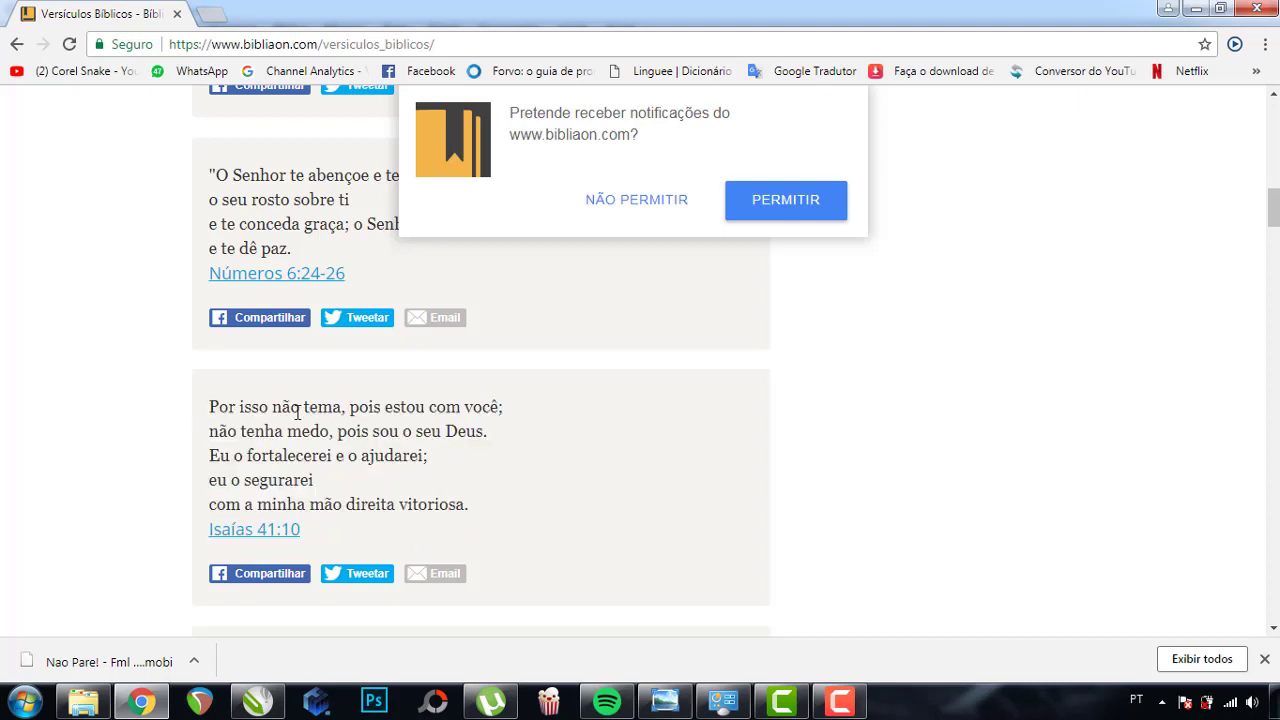
drag(313, 465, 475, 509)
key(ctrl+c)
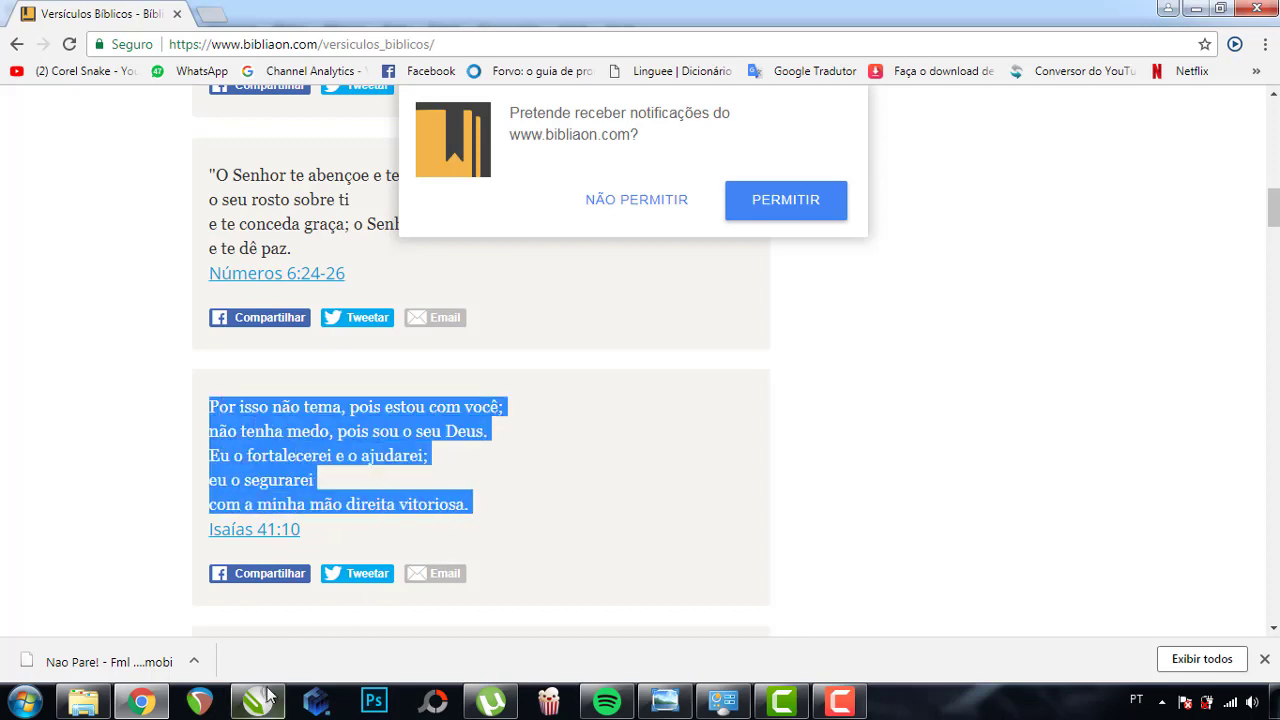
click(258, 701)
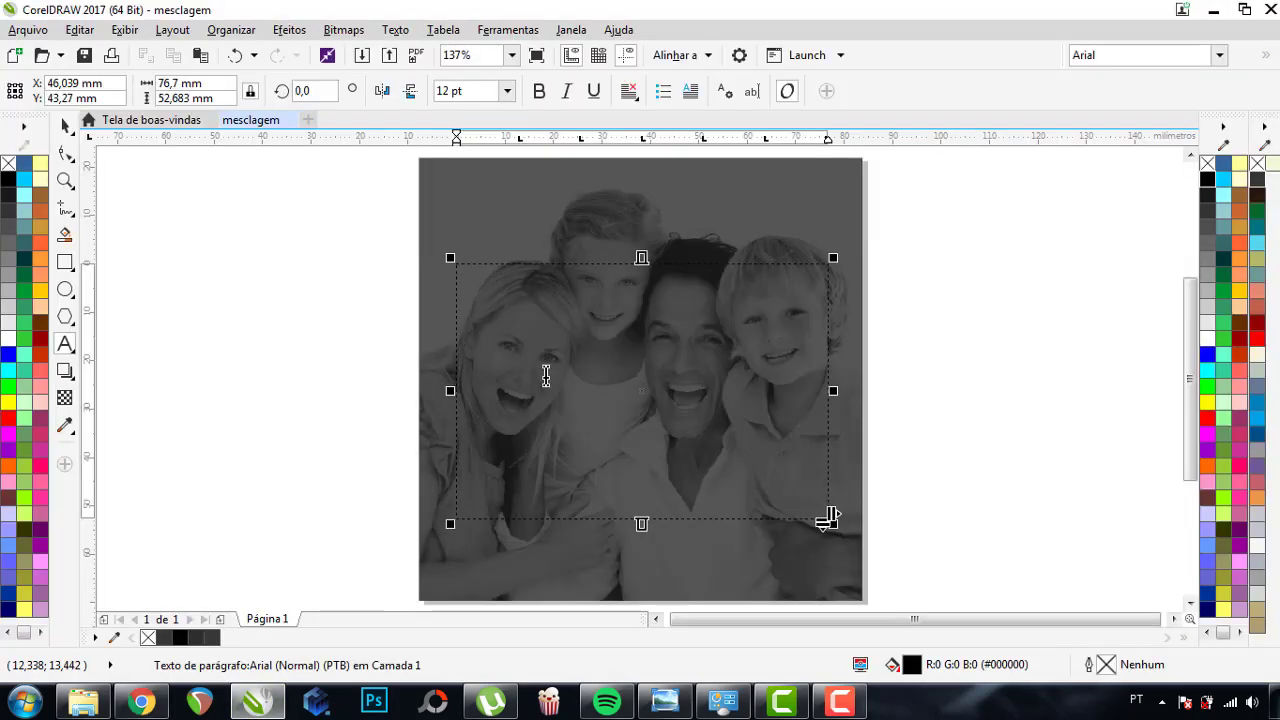
- Paste the verse into the text frame, colour it white and set the font to Candara
key(ctrl+v)
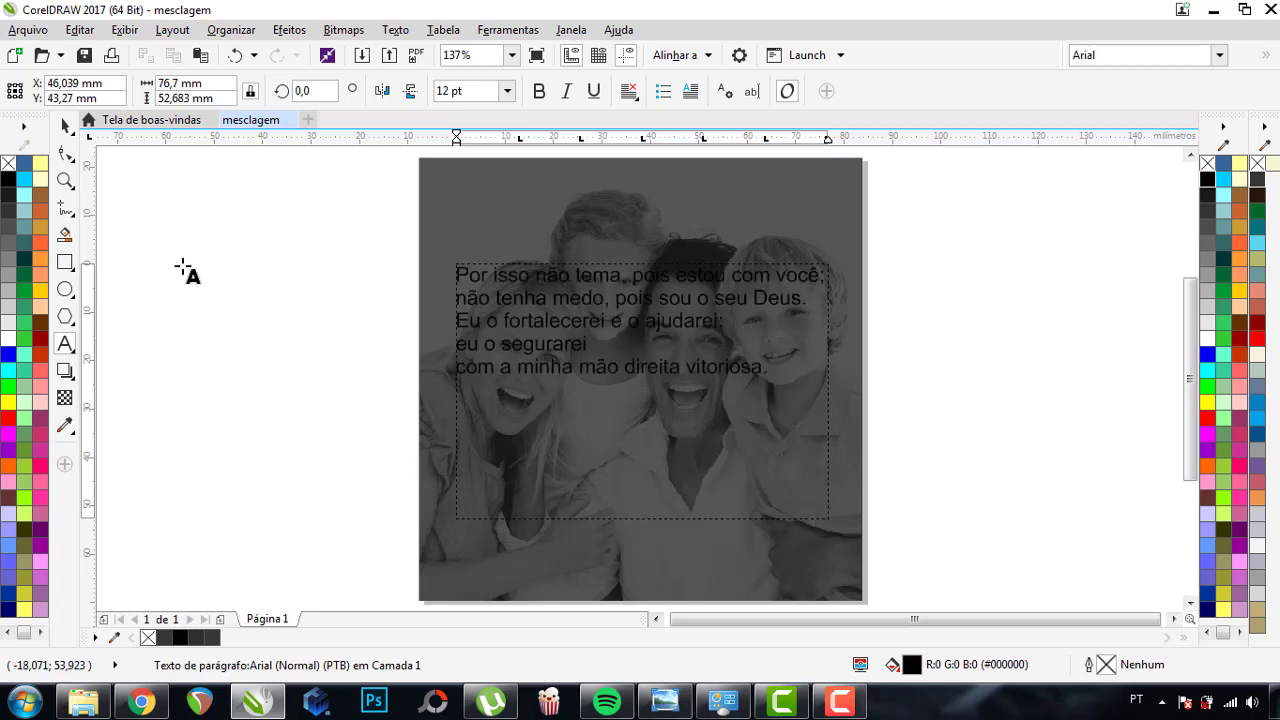
click(66, 127)
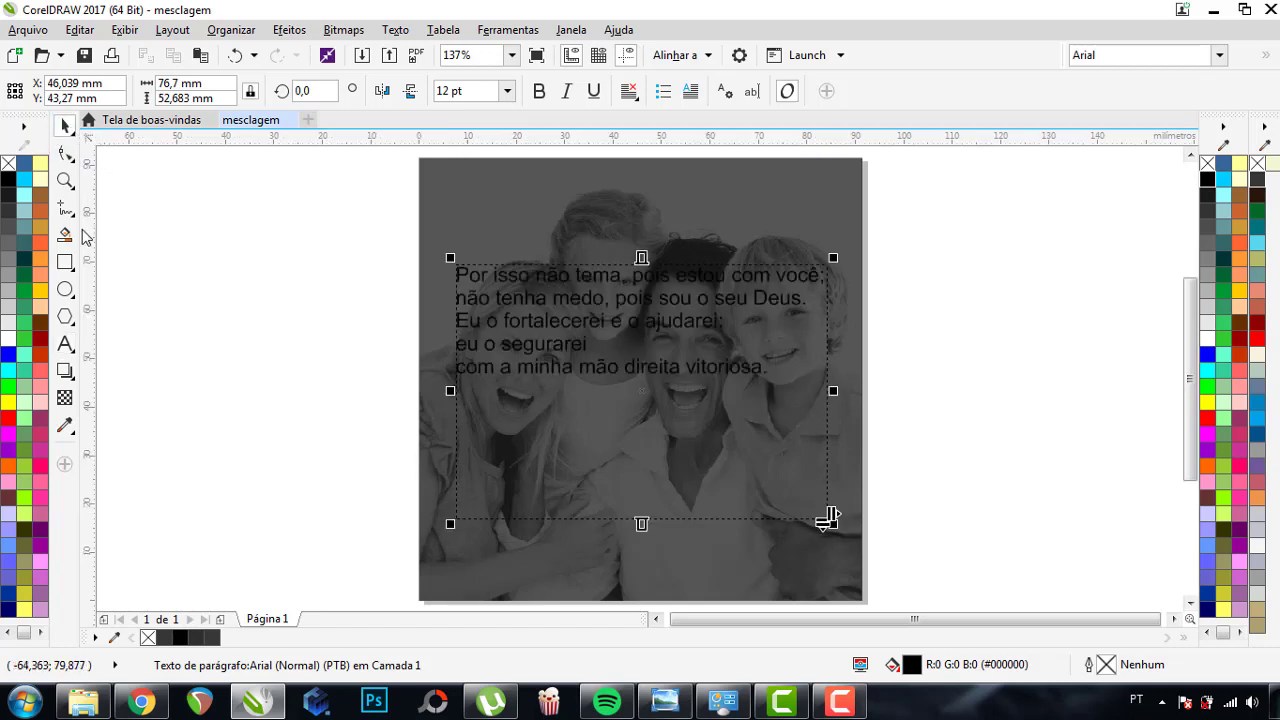
click(1208, 340)
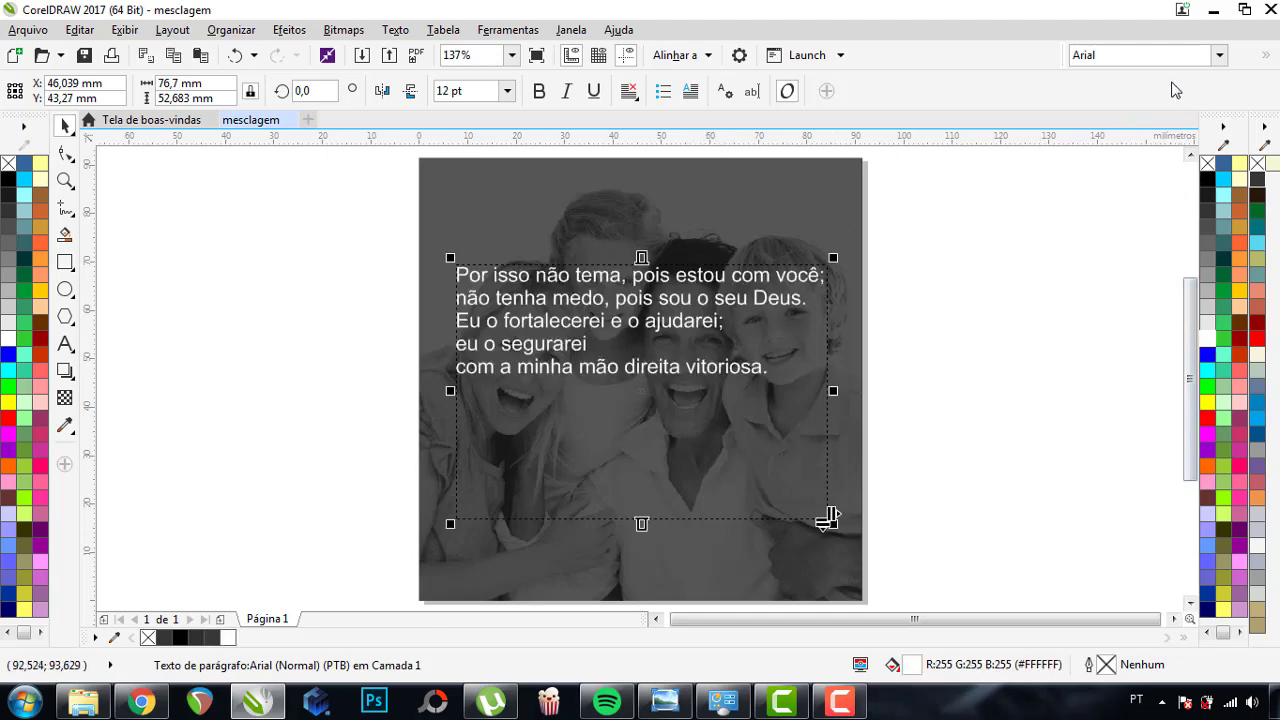
click(1221, 55)
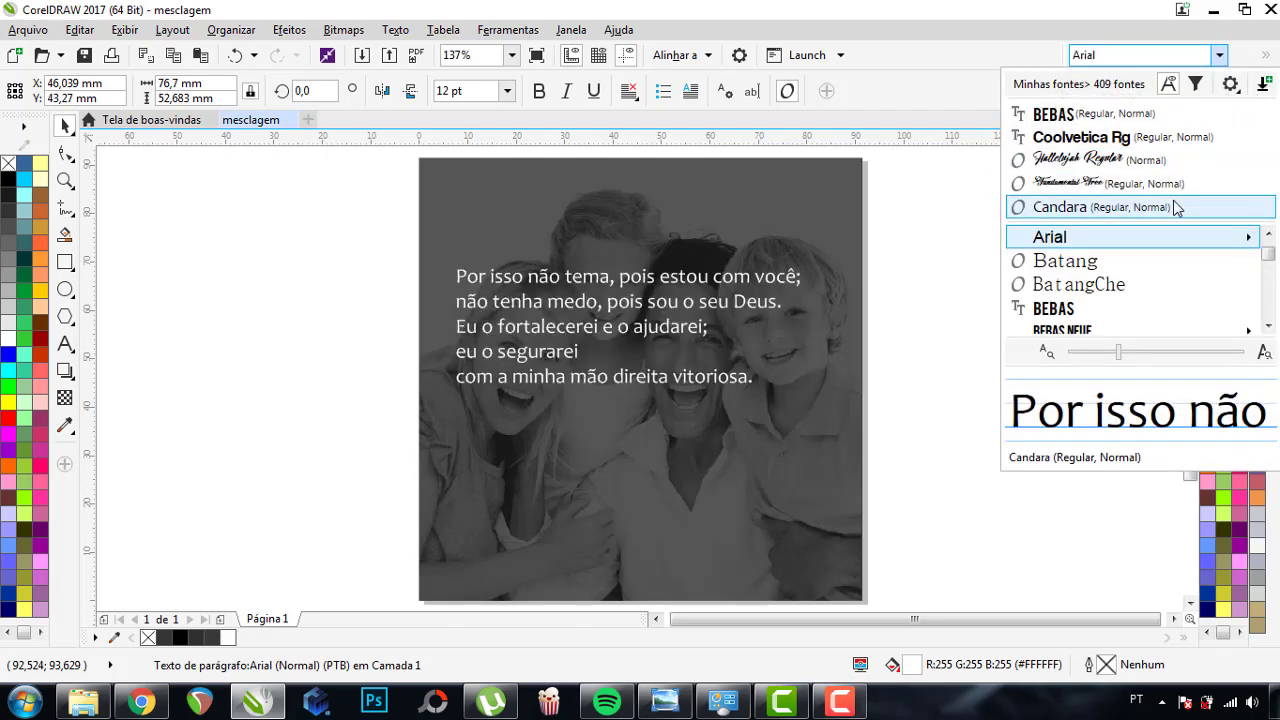
click(1108, 208)
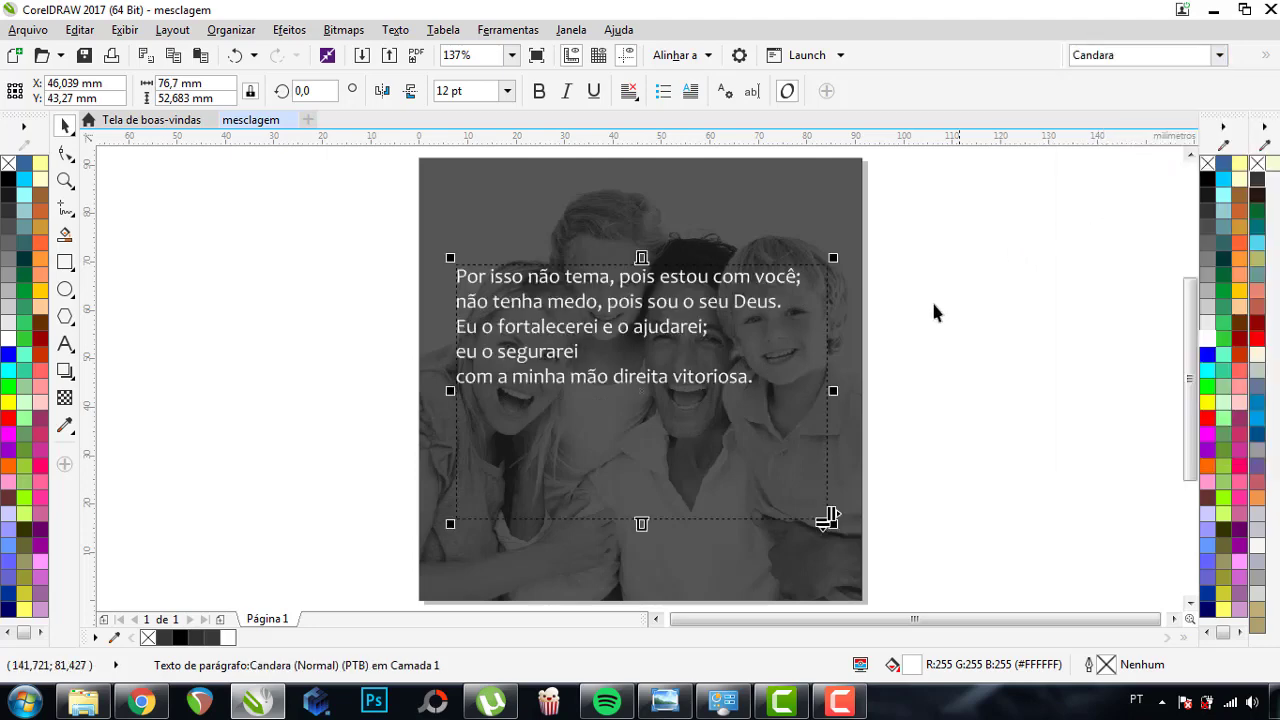
- Centre-align the verse, move it slightly lower on the photo, and convert it to artistic text
click(629, 91)
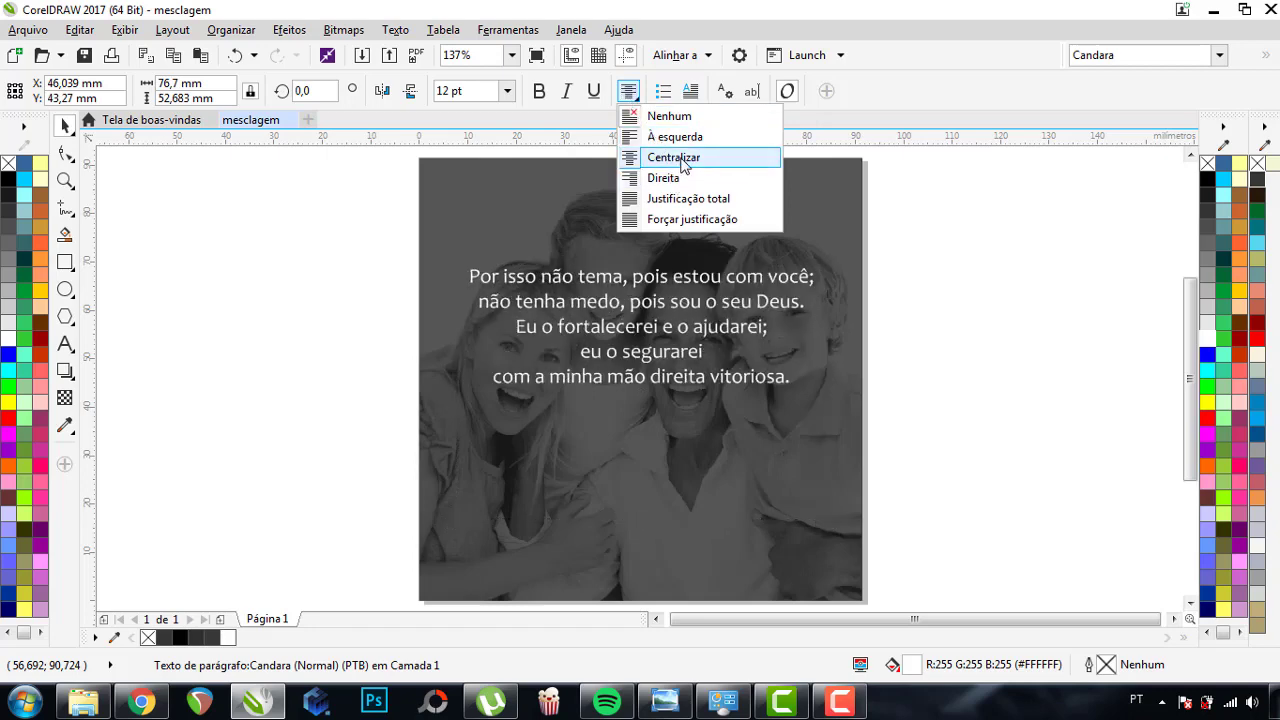
click(680, 158)
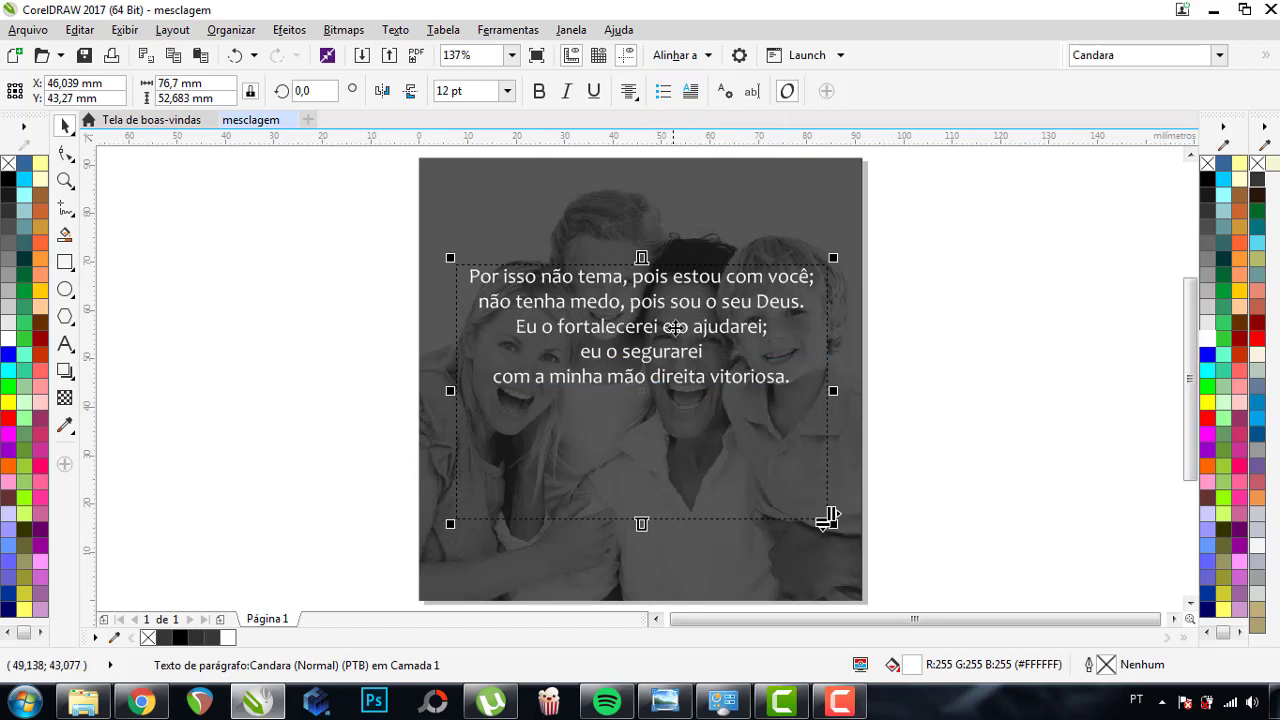
drag(678, 335, 676, 368)
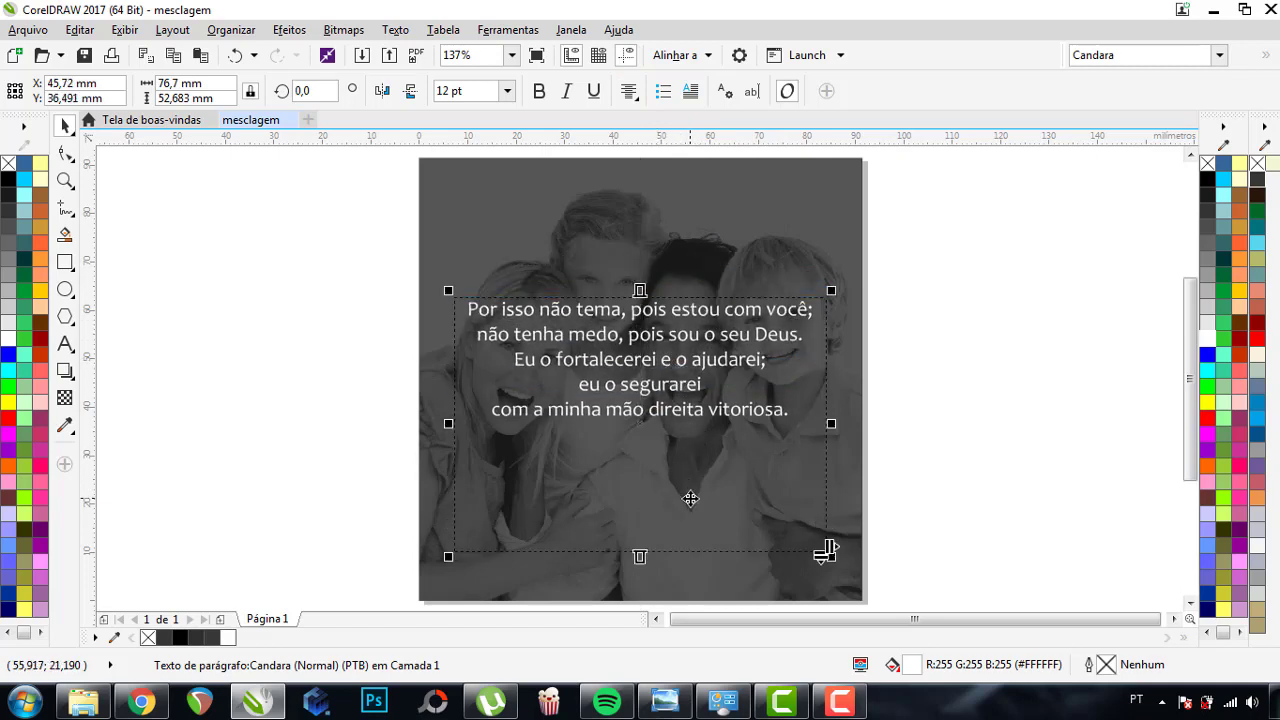
key(ctrl+F8)
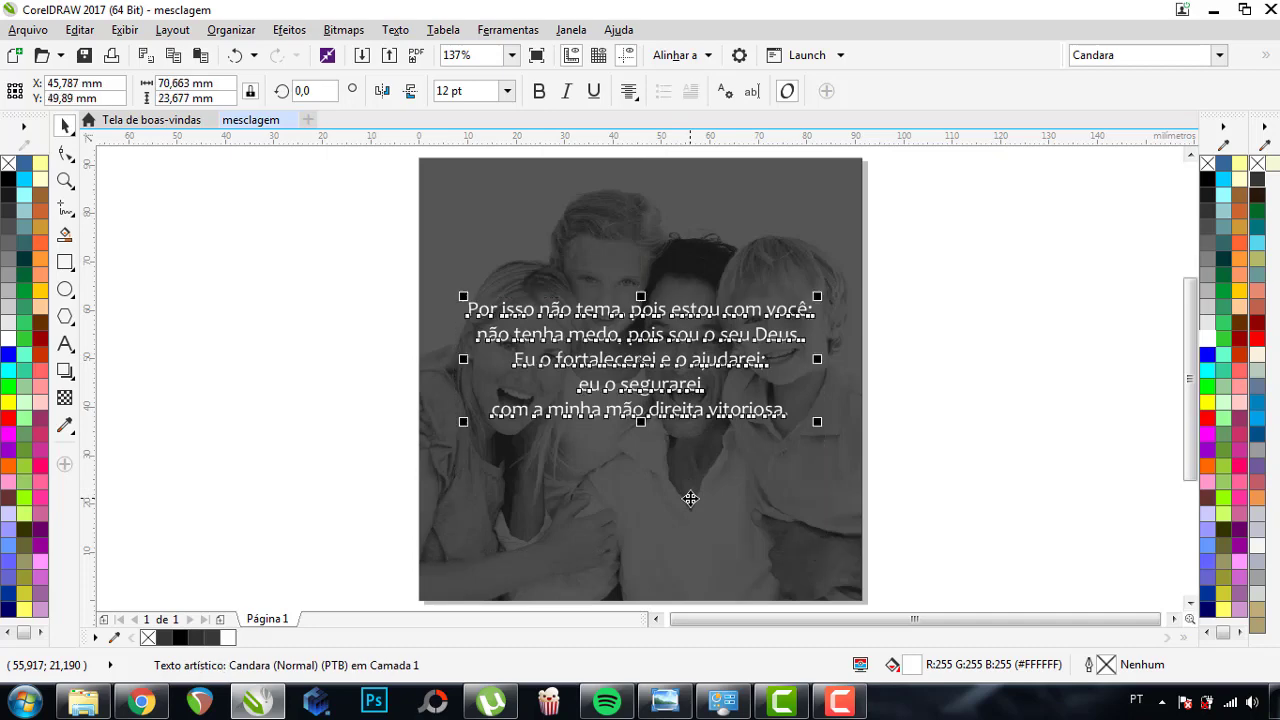
click(1046, 363)
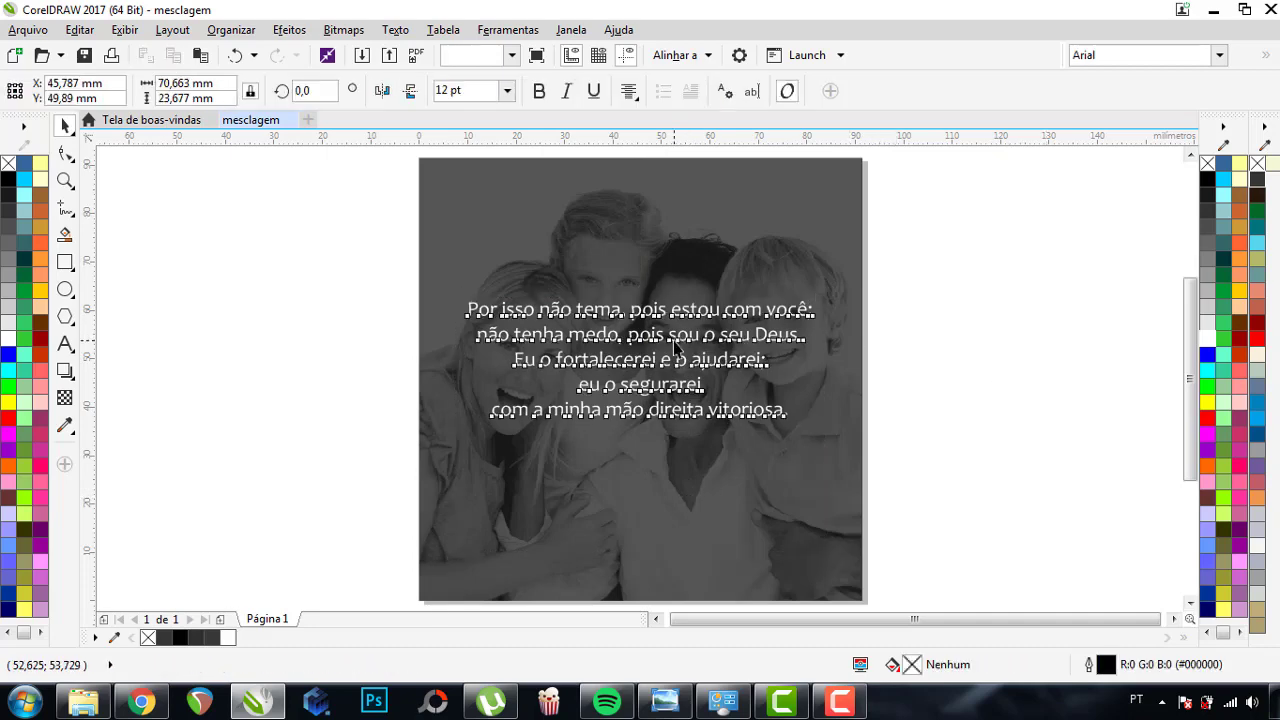
click(676, 347)
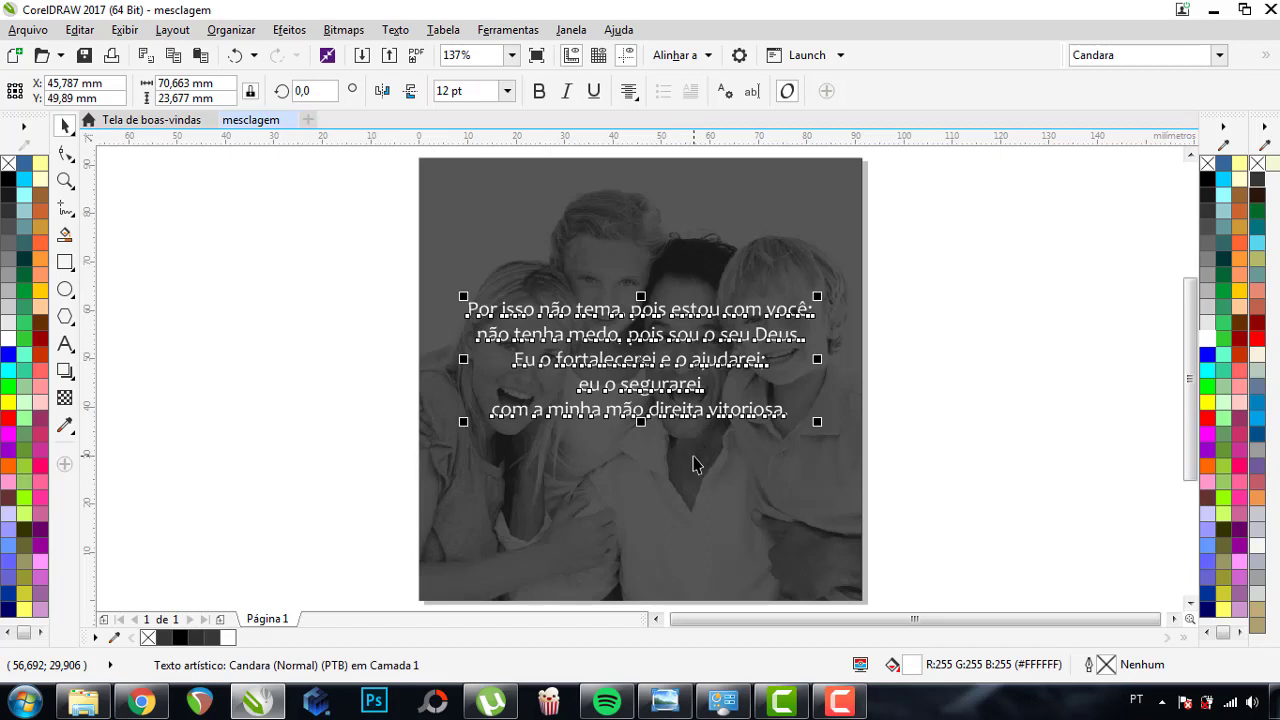
click(968, 373)
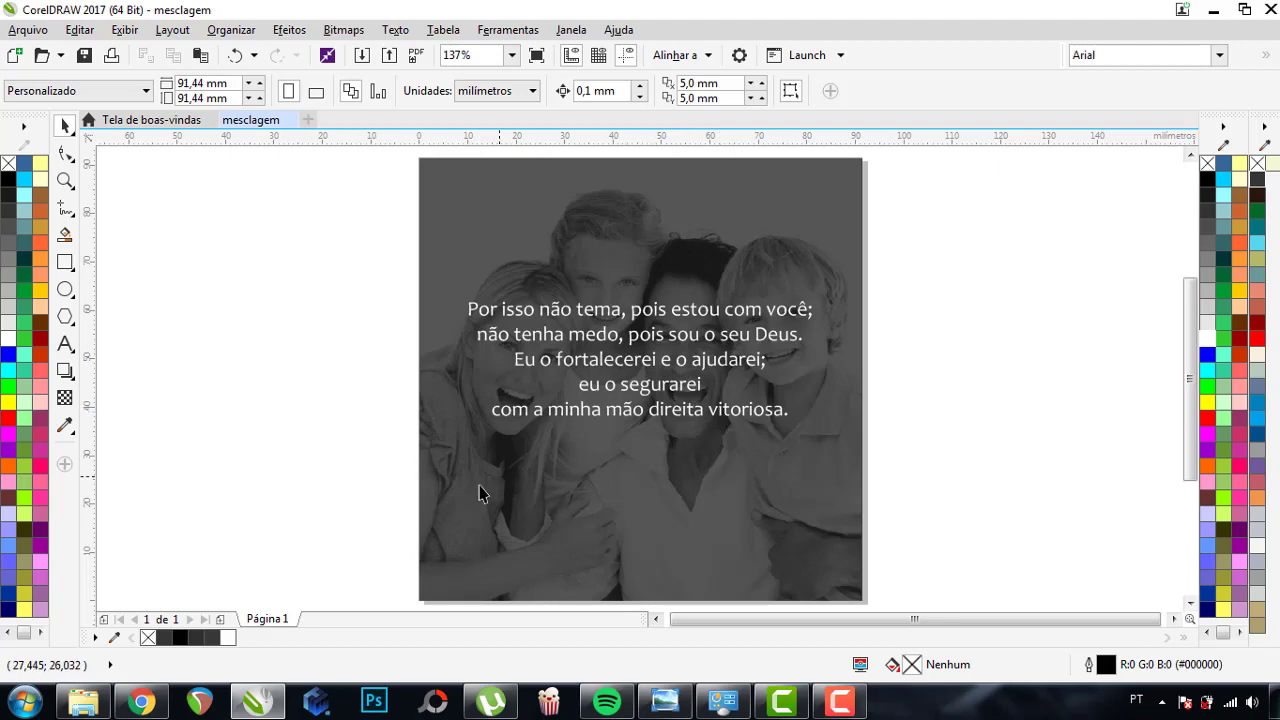
- Copy the 'Isaías 41:10' reference from the verse web page in Chrome
click(65, 343)
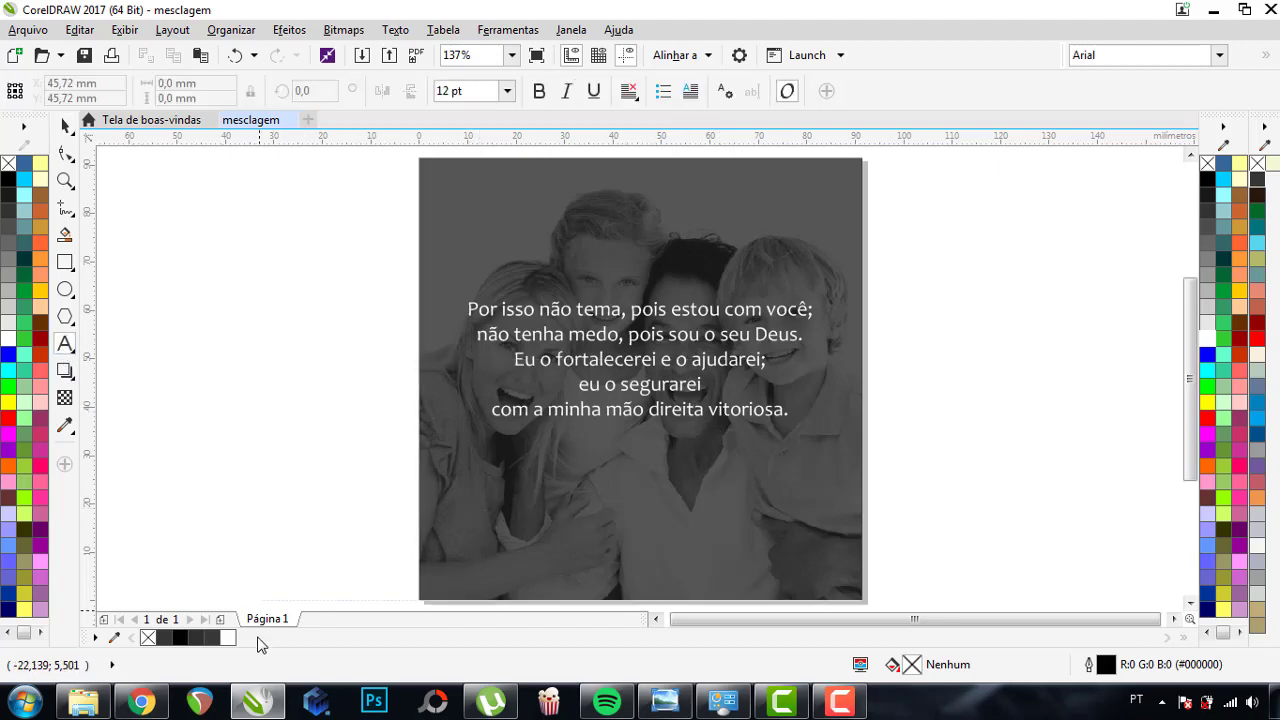
click(142, 701)
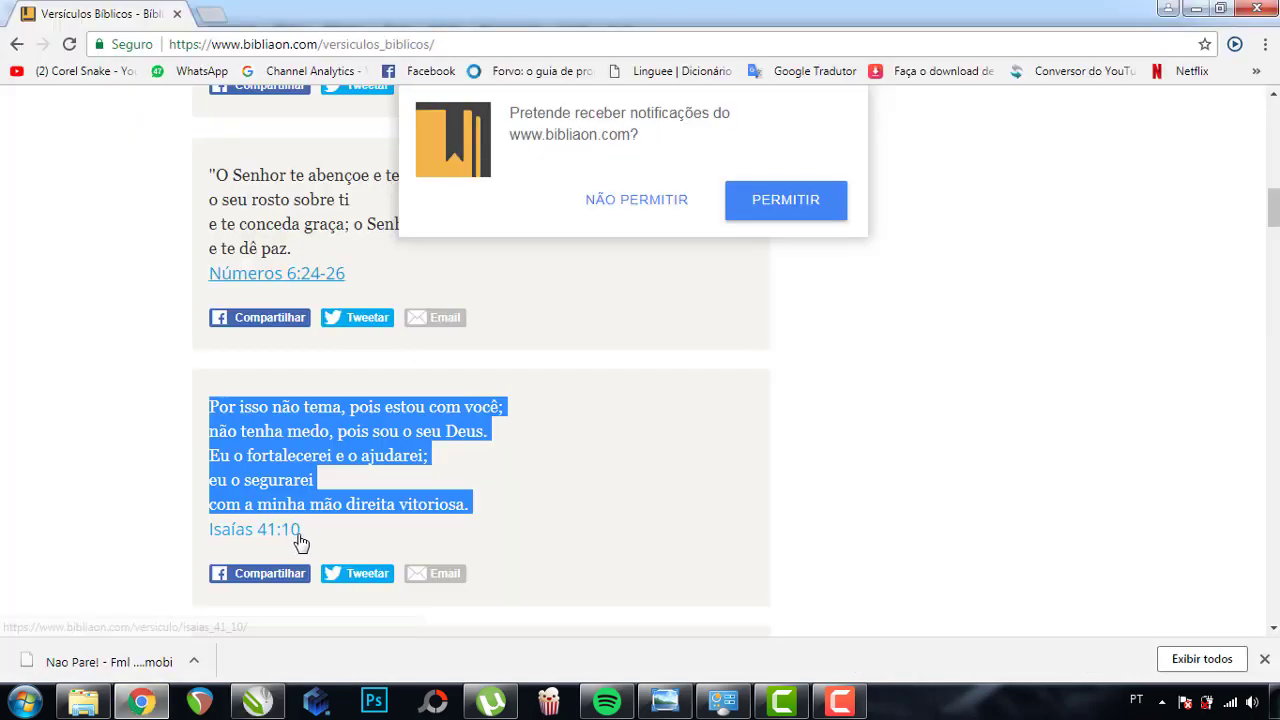
drag(312, 536, 215, 531)
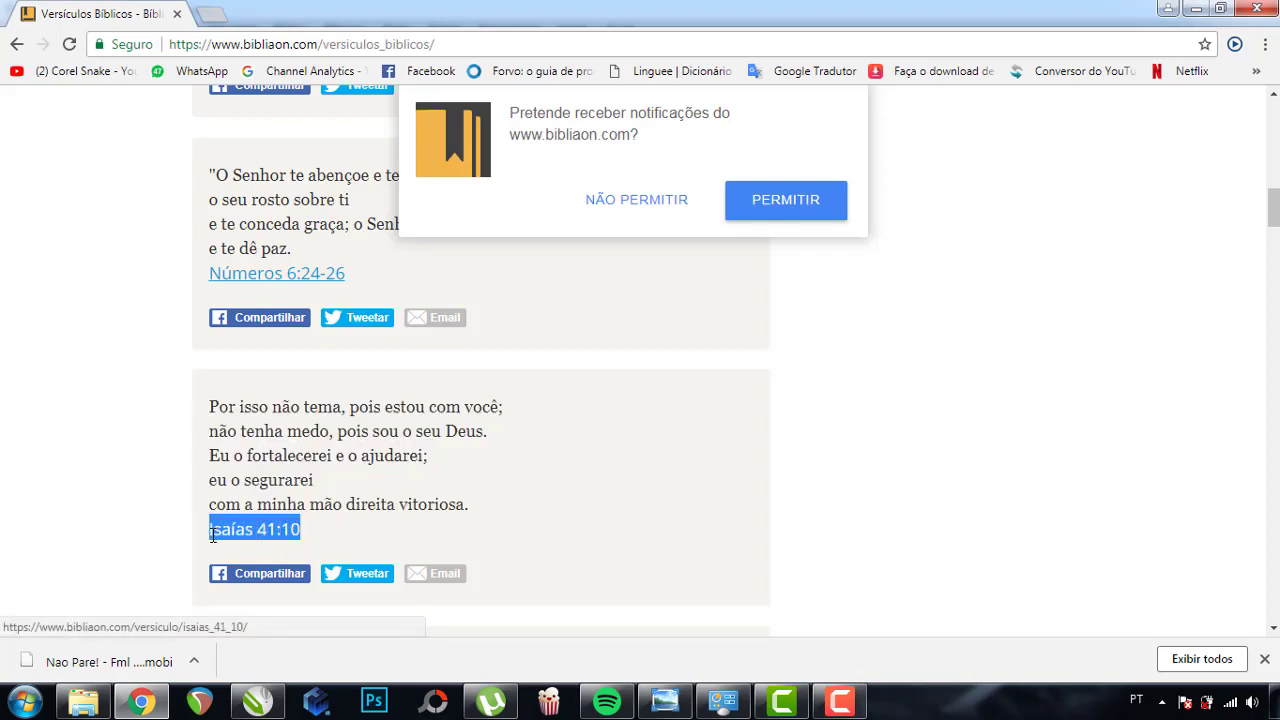
click(142, 701)
click(540, 514)
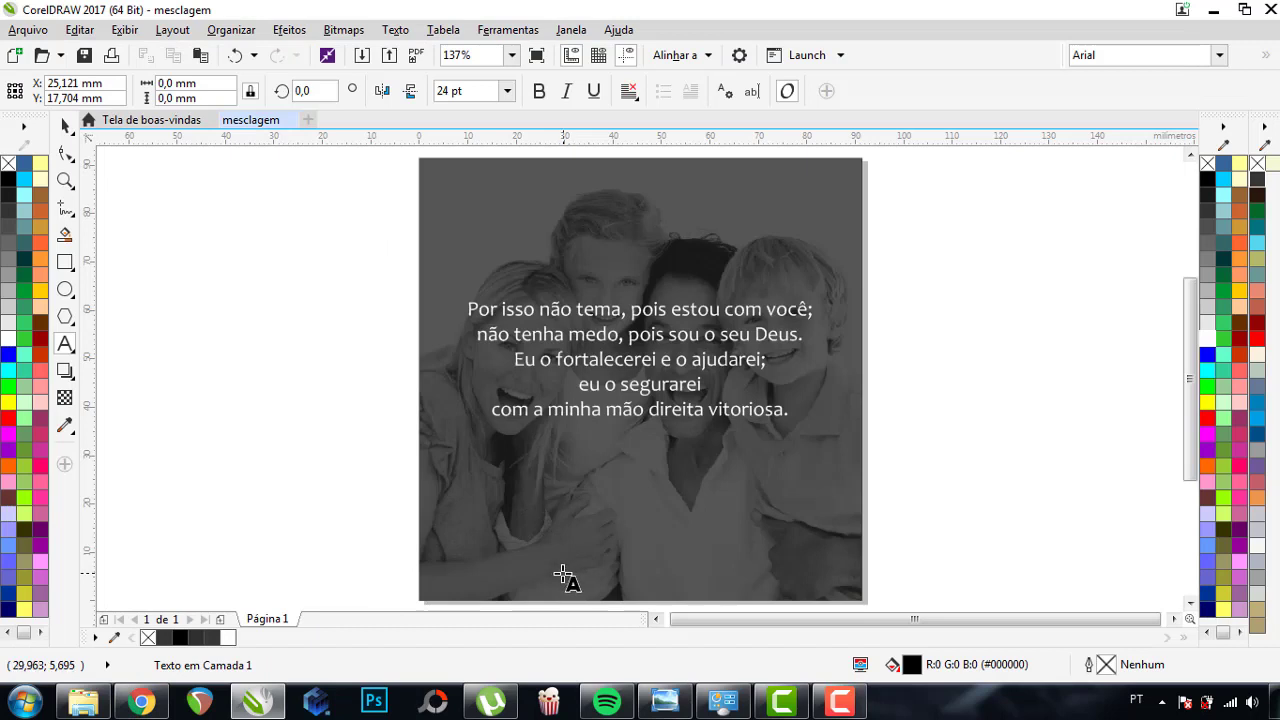
- Paste 'Isaías 41:10' low on the photo as white text scaled to about 58 percent
click(543, 575)
key(ctrl+v)
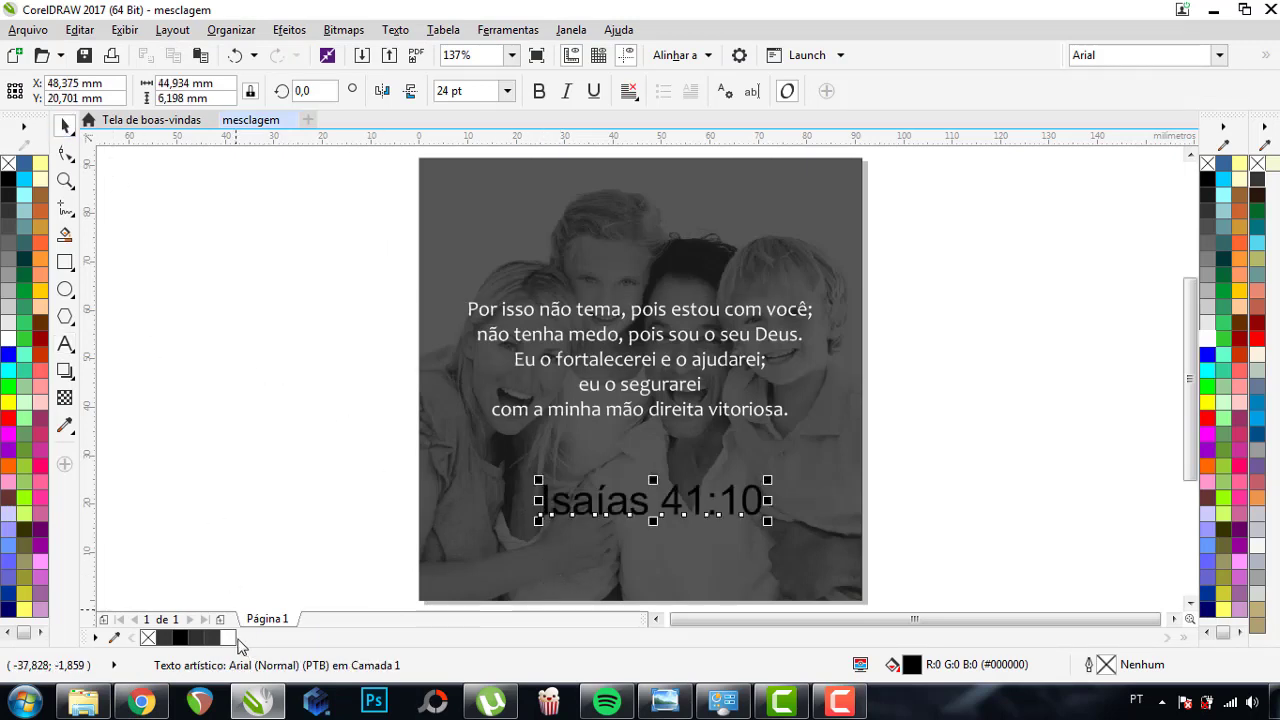
click(227, 638)
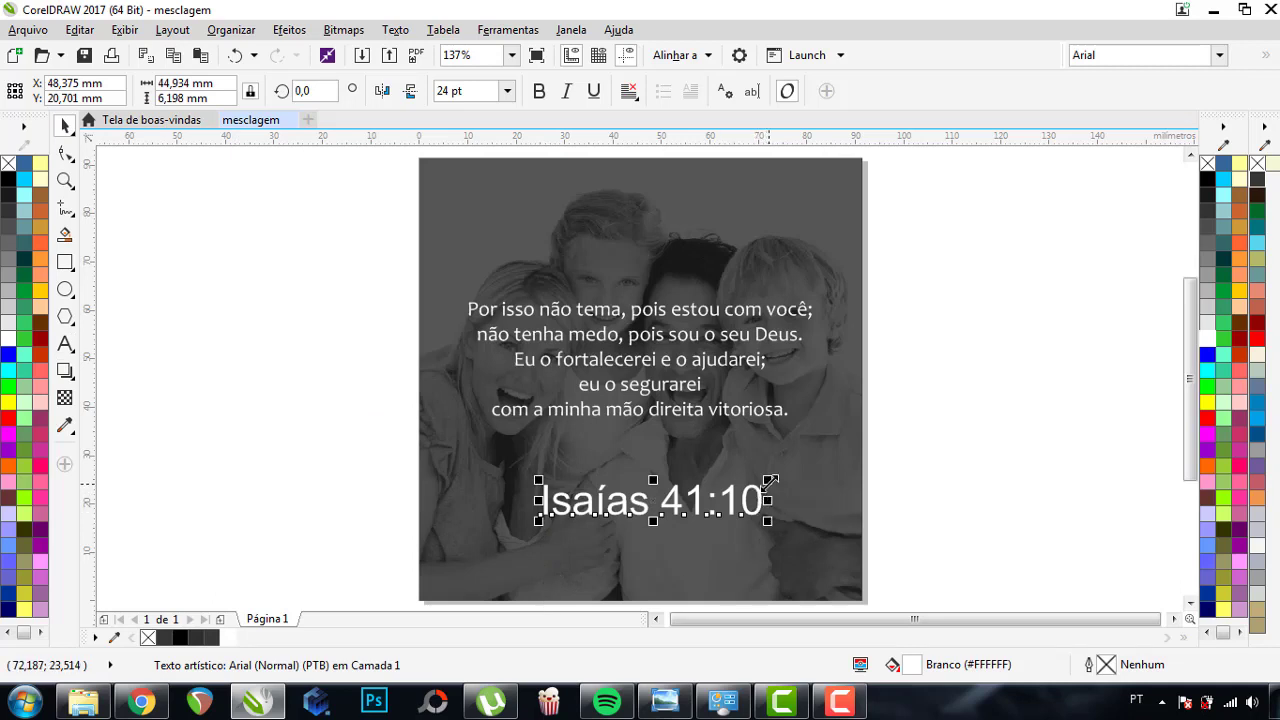
mouse_move(770, 481)
mouse_down()
mouse_move(718, 494)
mouse_move(674, 540)
mouse_up()
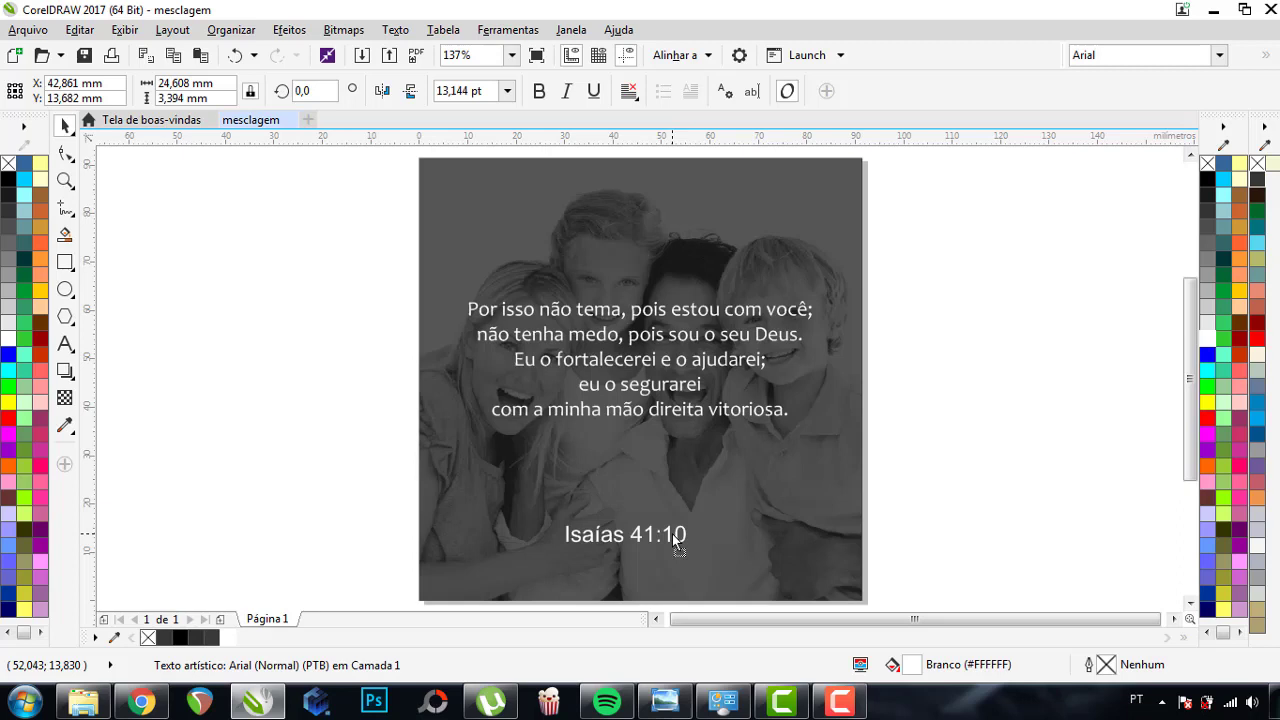
click(676, 540)
click(1000, 400)
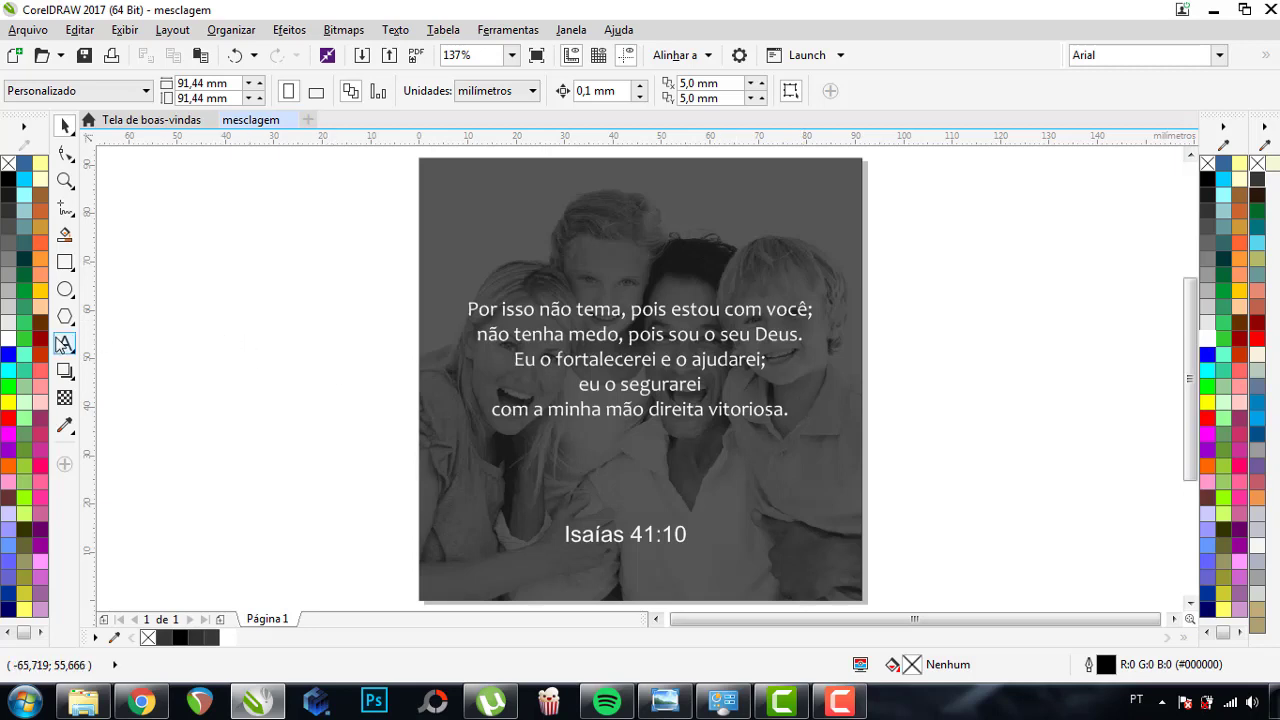
click(84, 345)
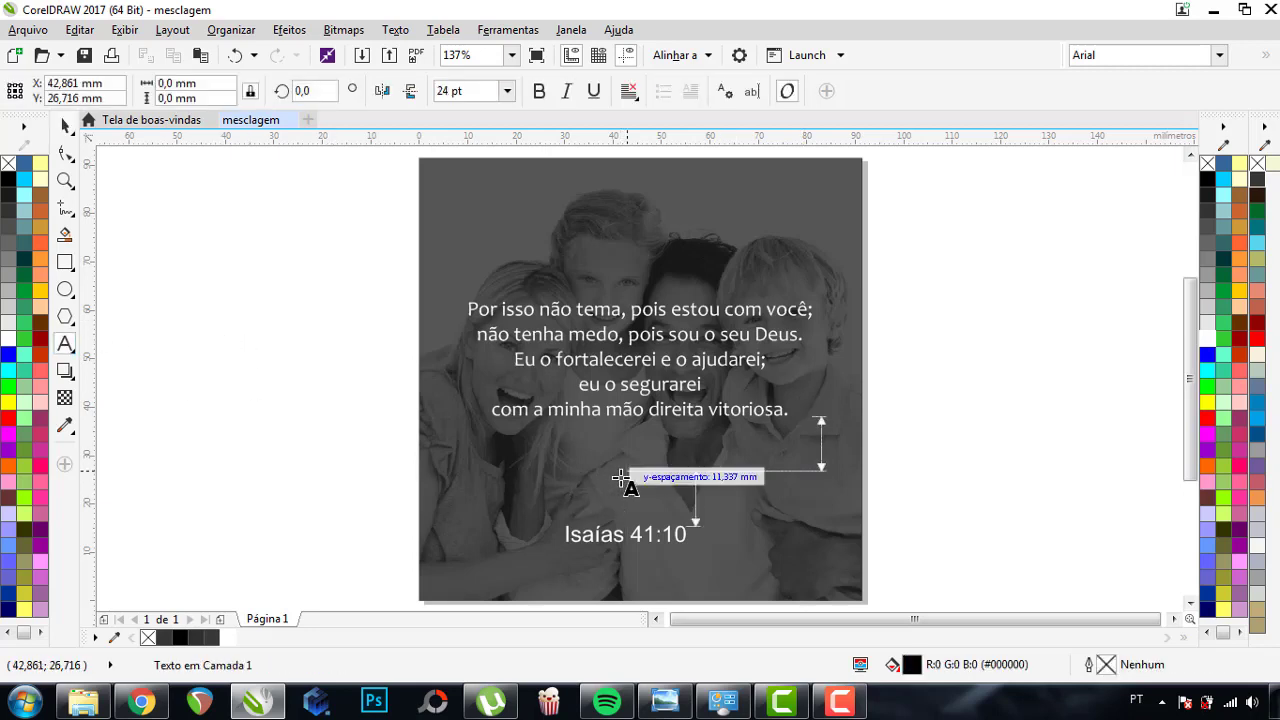
click(621, 478)
- Add 'Jesus' as large white Hallelujah Regular script tucked under the verse
text(Je)
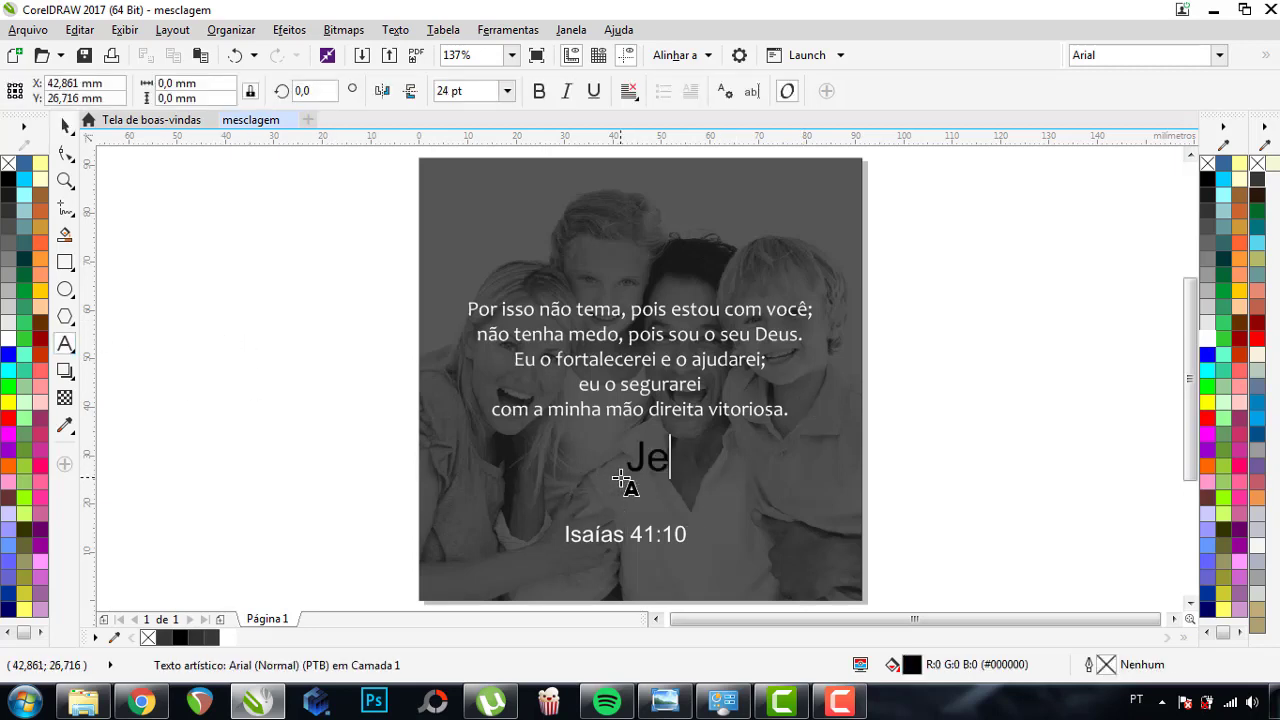
text(sus)
key(ctrl+space)
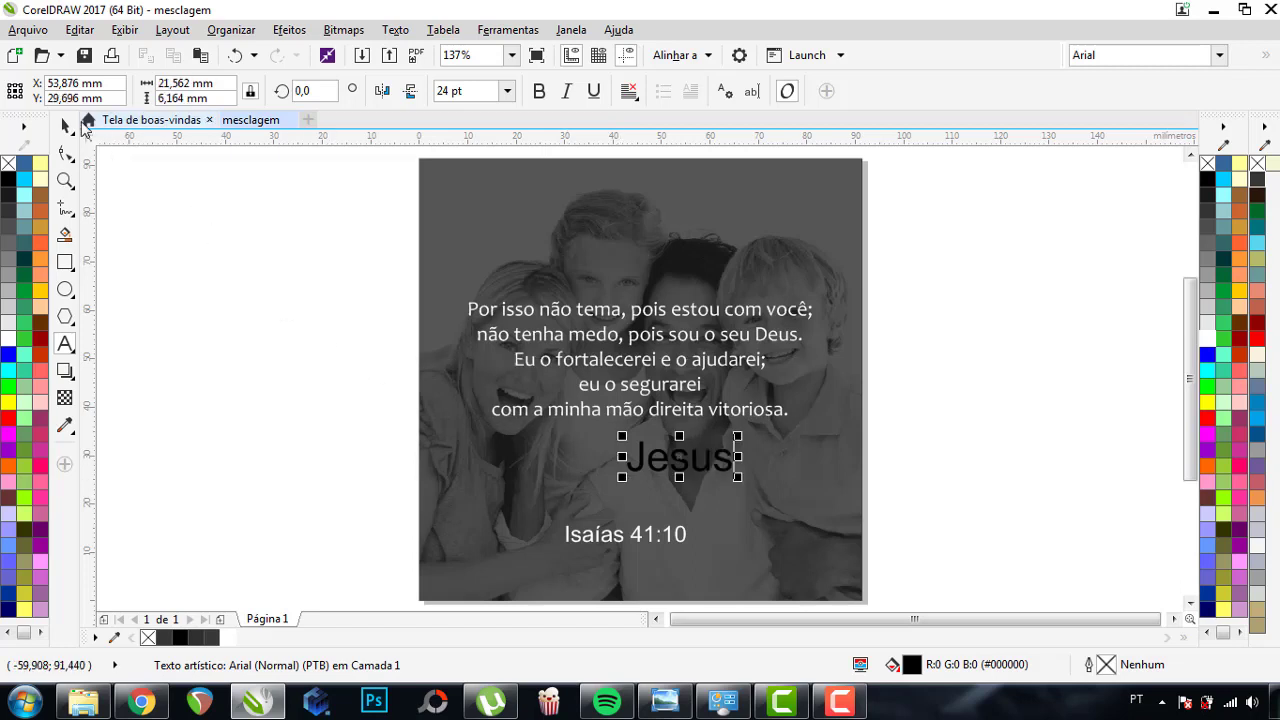
click(228, 638)
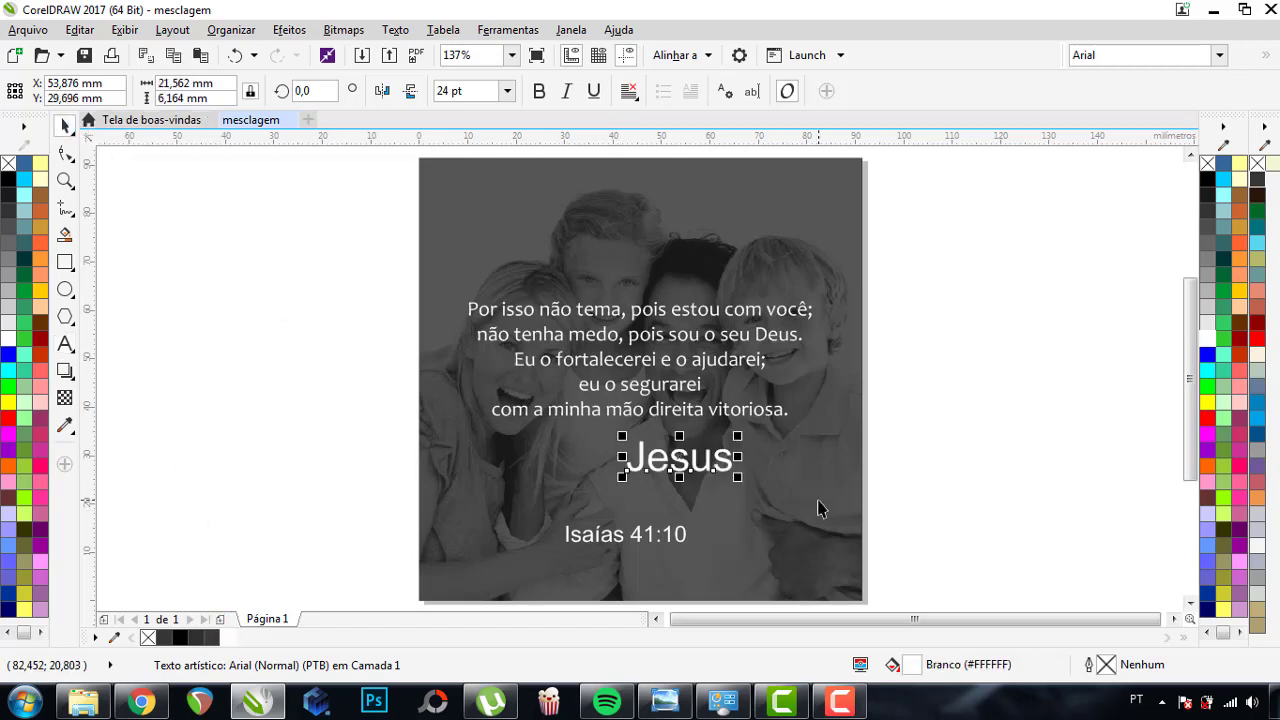
drag(689, 459, 650, 443)
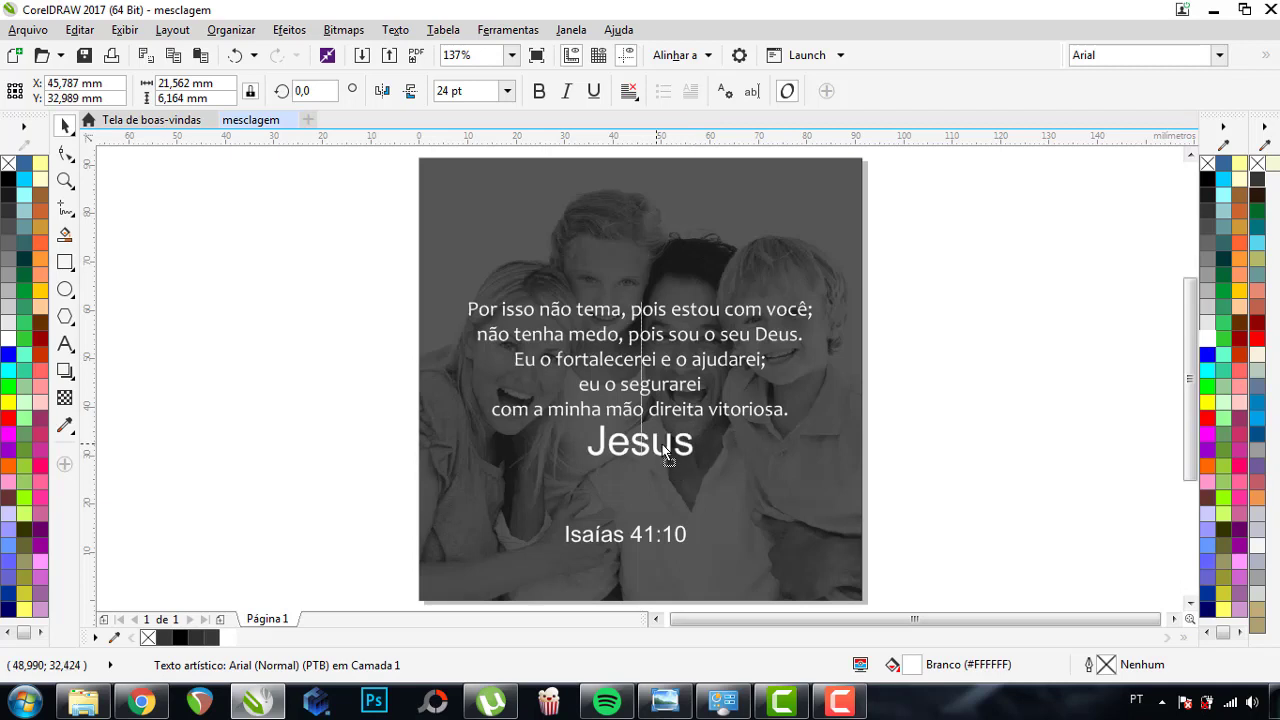
click(1219, 55)
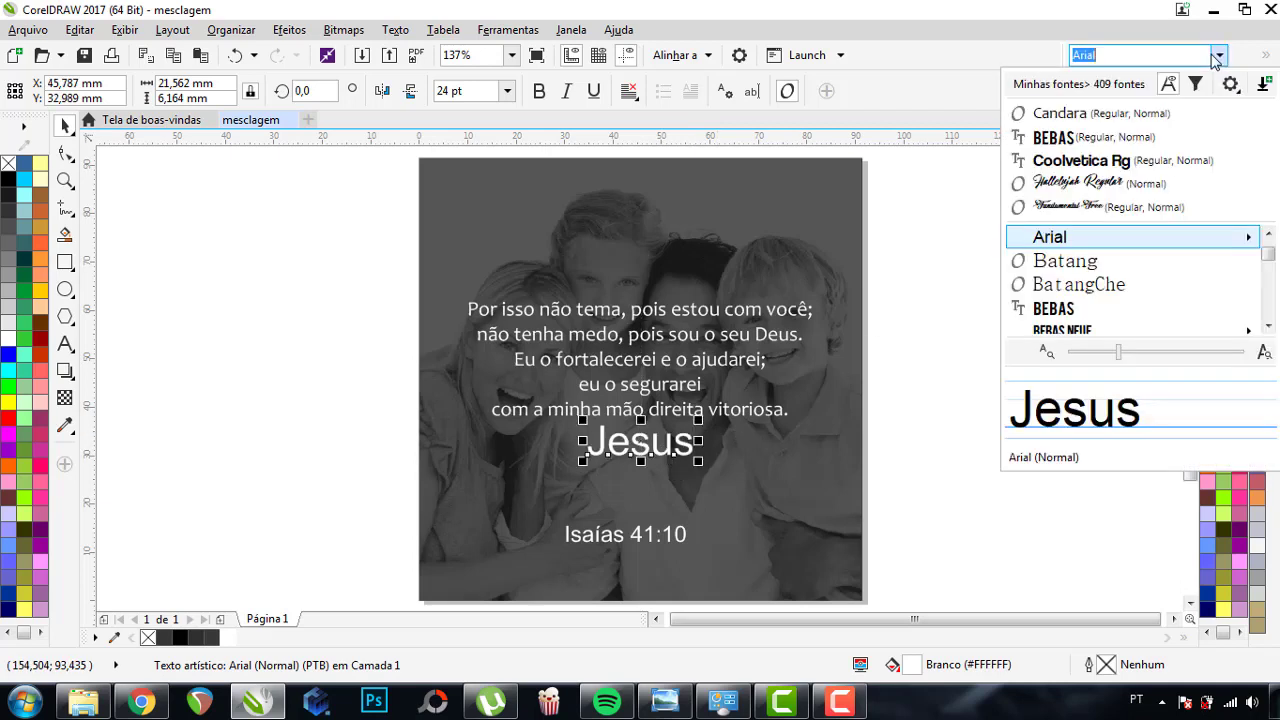
click(1079, 184)
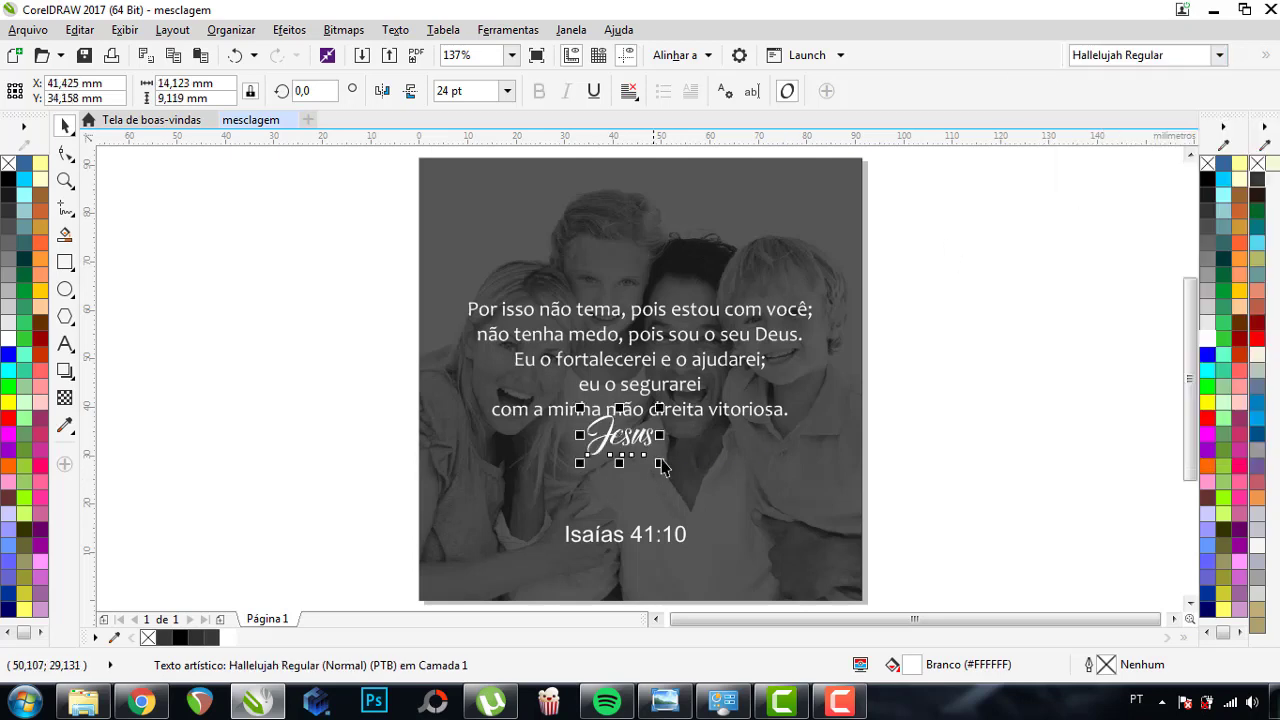
drag(662, 460, 733, 510)
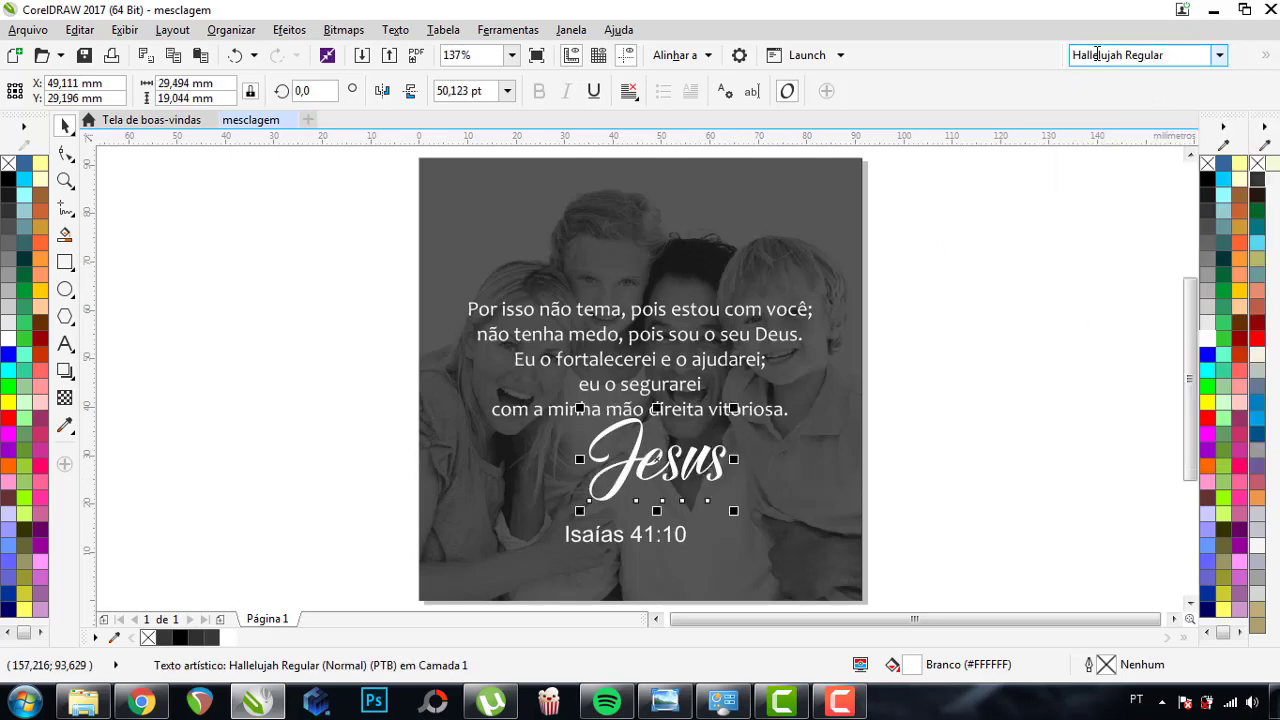
mouse_move(645, 457)
mouse_down()
mouse_move(622, 448)
mouse_move(628, 437)
mouse_up()
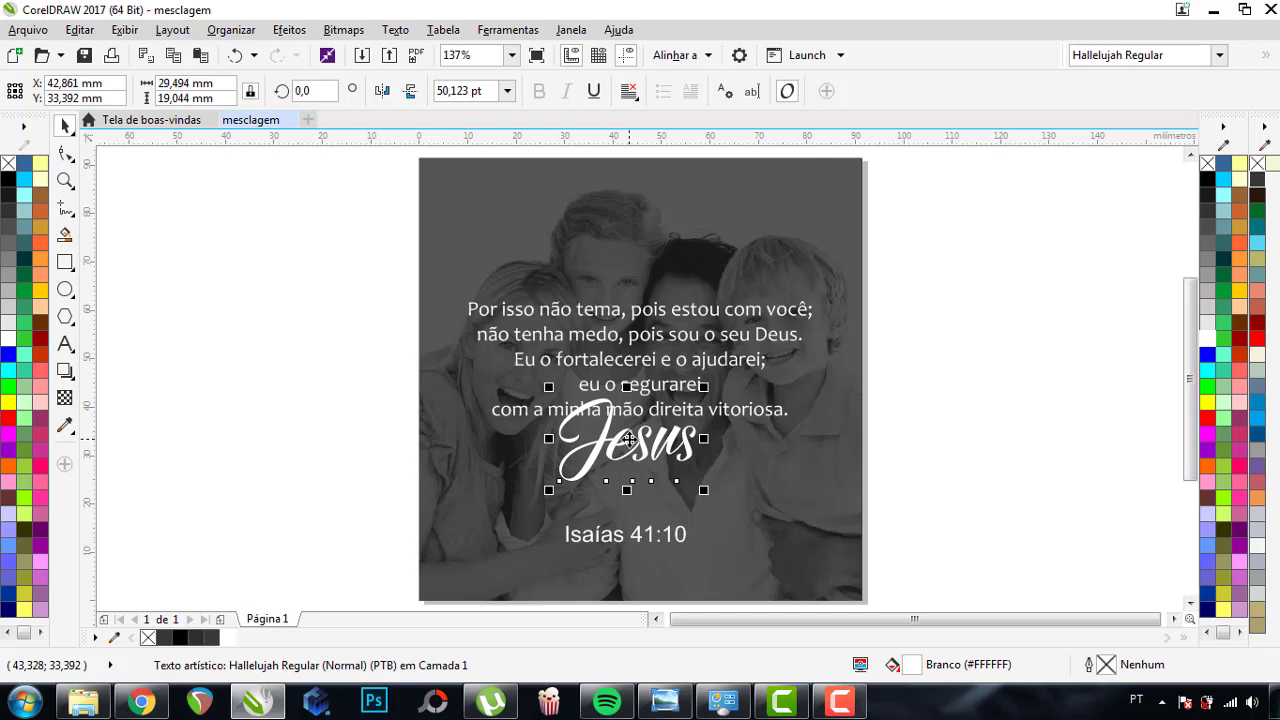
- Centre Jesus horizontally with the verse, then centre all objects on the card
click(1100, 458)
drag(1008, 253, 334, 501)
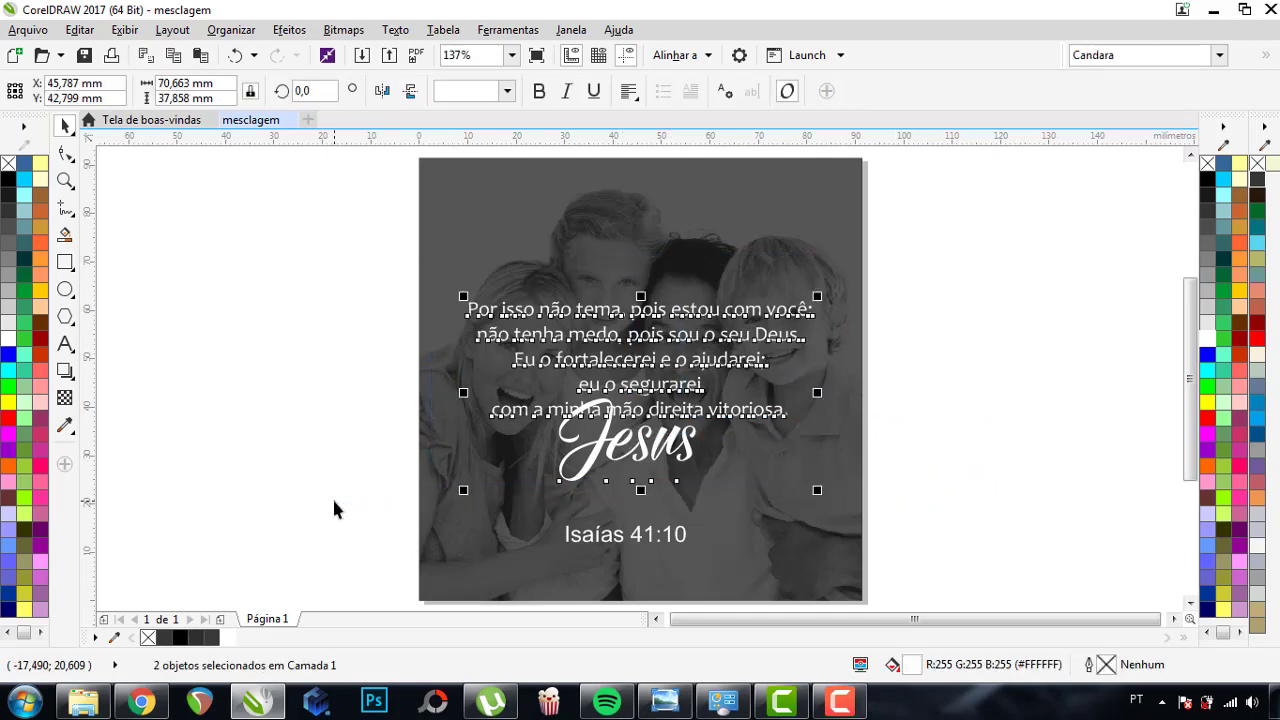
key(c)
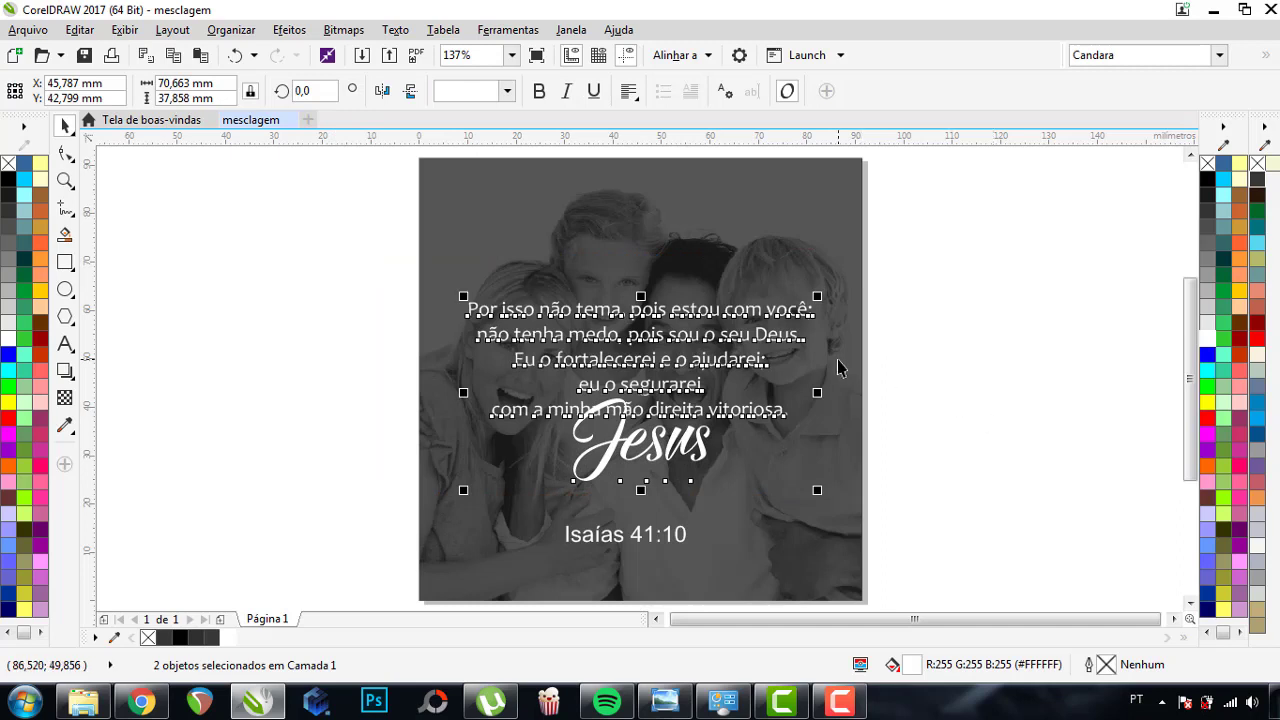
key(ctrl+a)
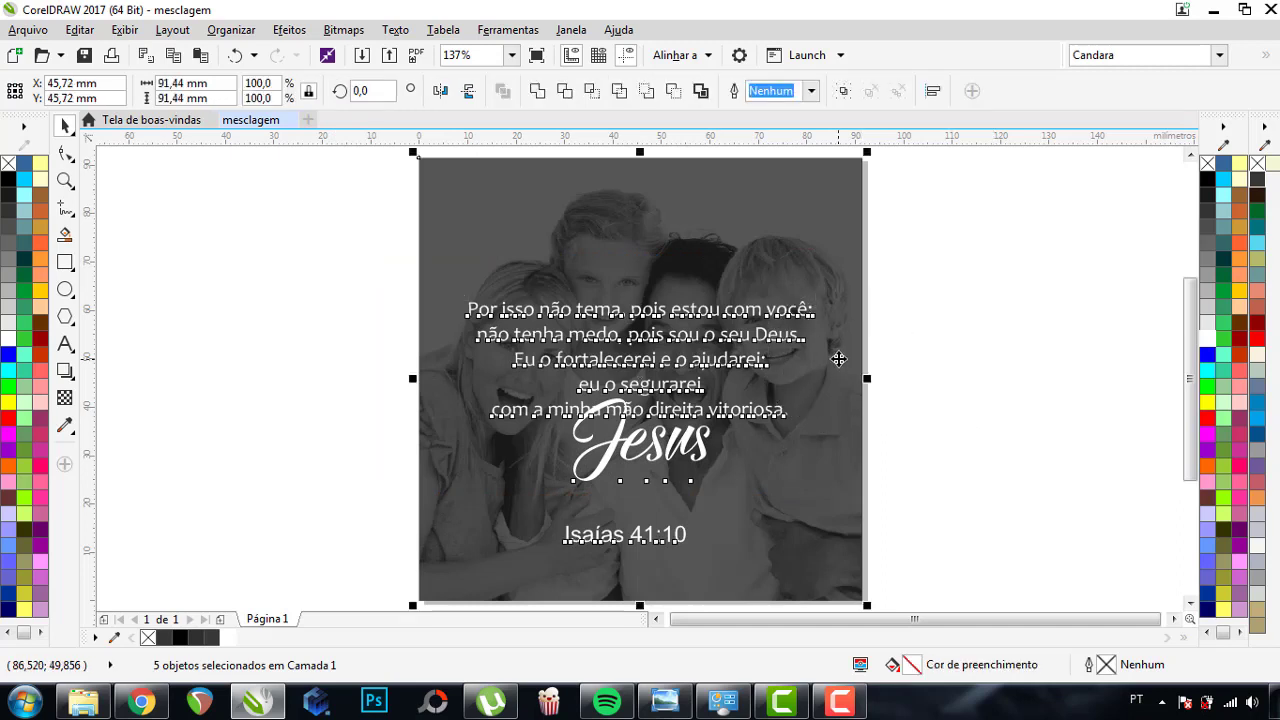
key(c)
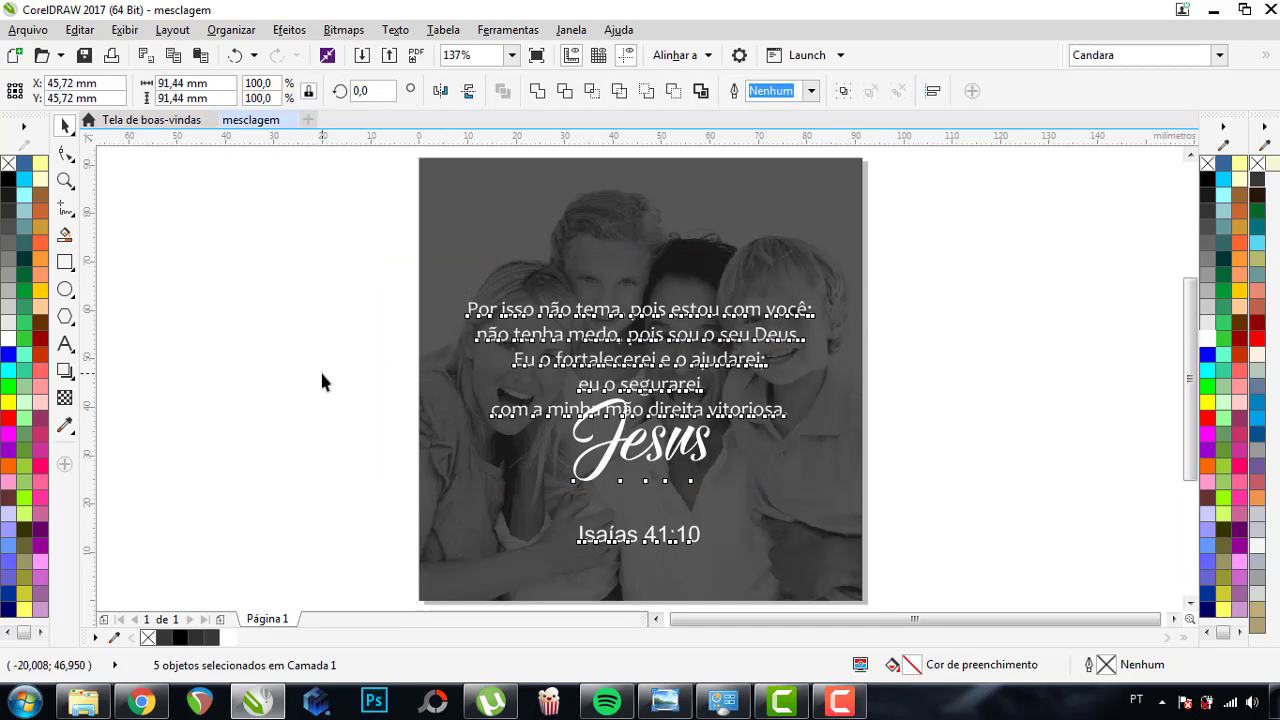
click(322, 381)
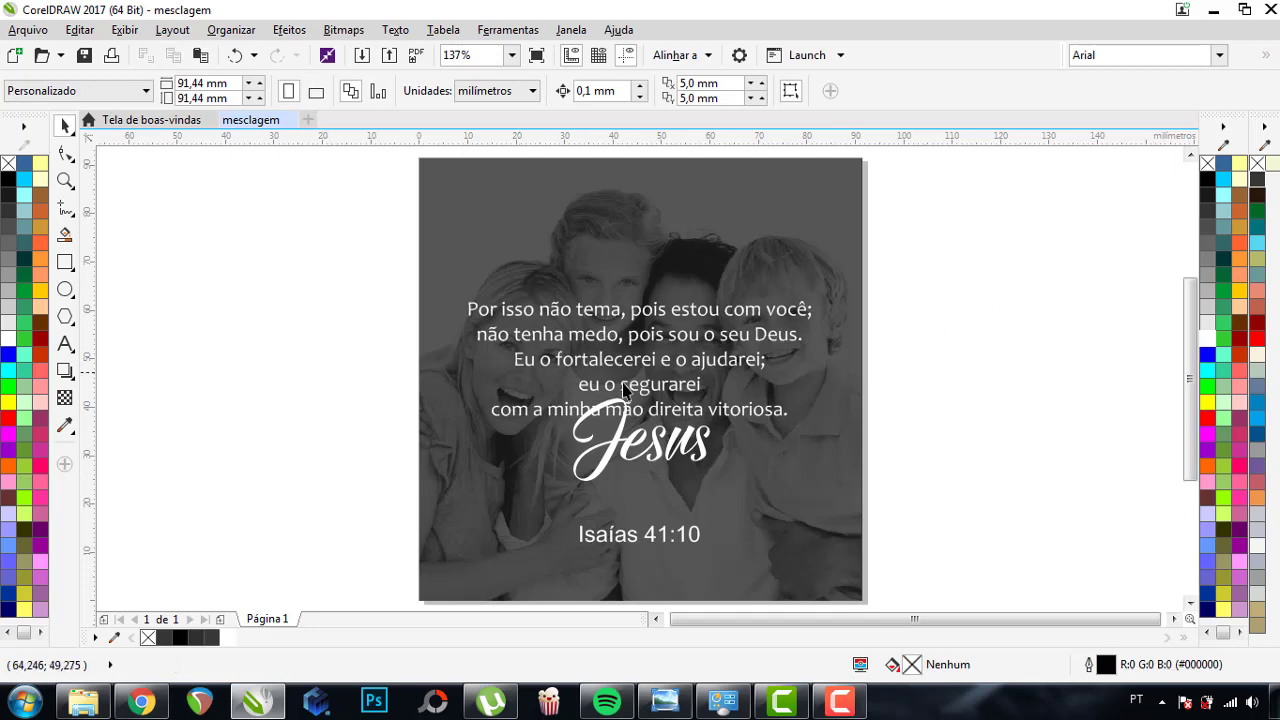
- Duplicate the Isaías 41:10 reference to the top of the card, keeping the original below
click(630, 346)
click(248, 288)
click(630, 540)
drag(630, 540, 628, 205)
right_click(628, 205)
- Change the top copy's text to 'Corel Snake Desiger'
key(F8)
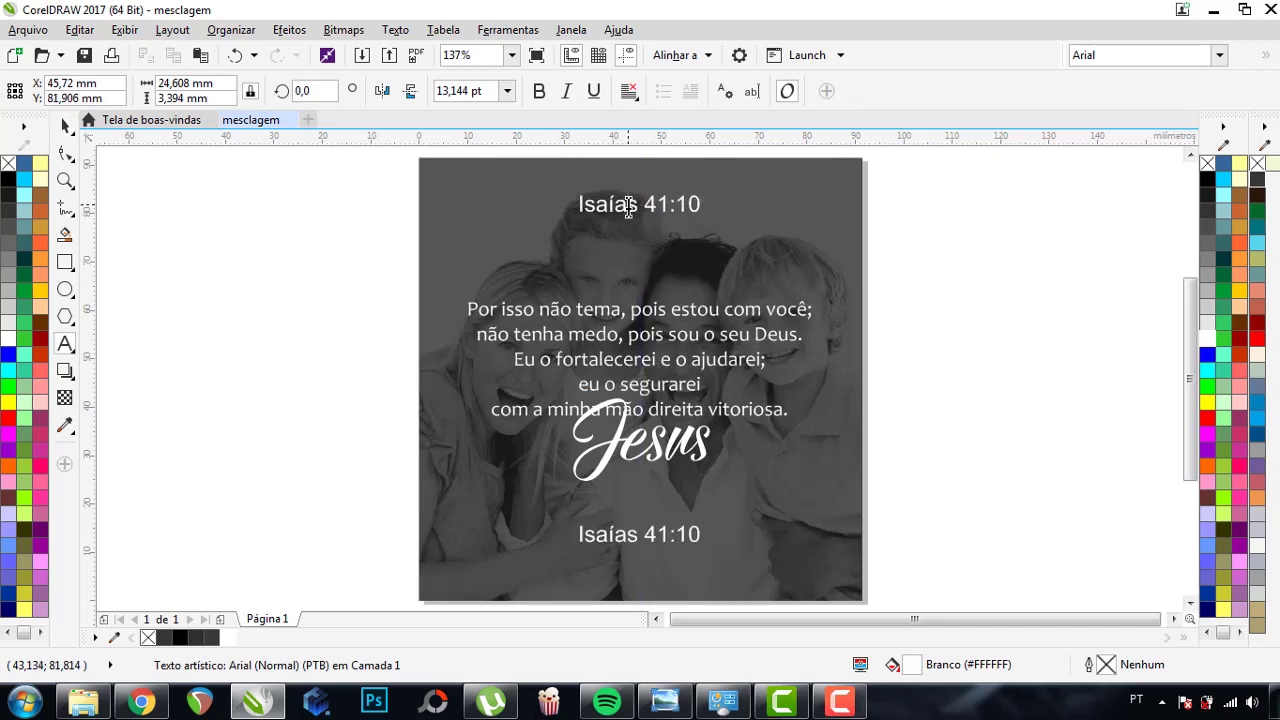
key(ctrl+a)
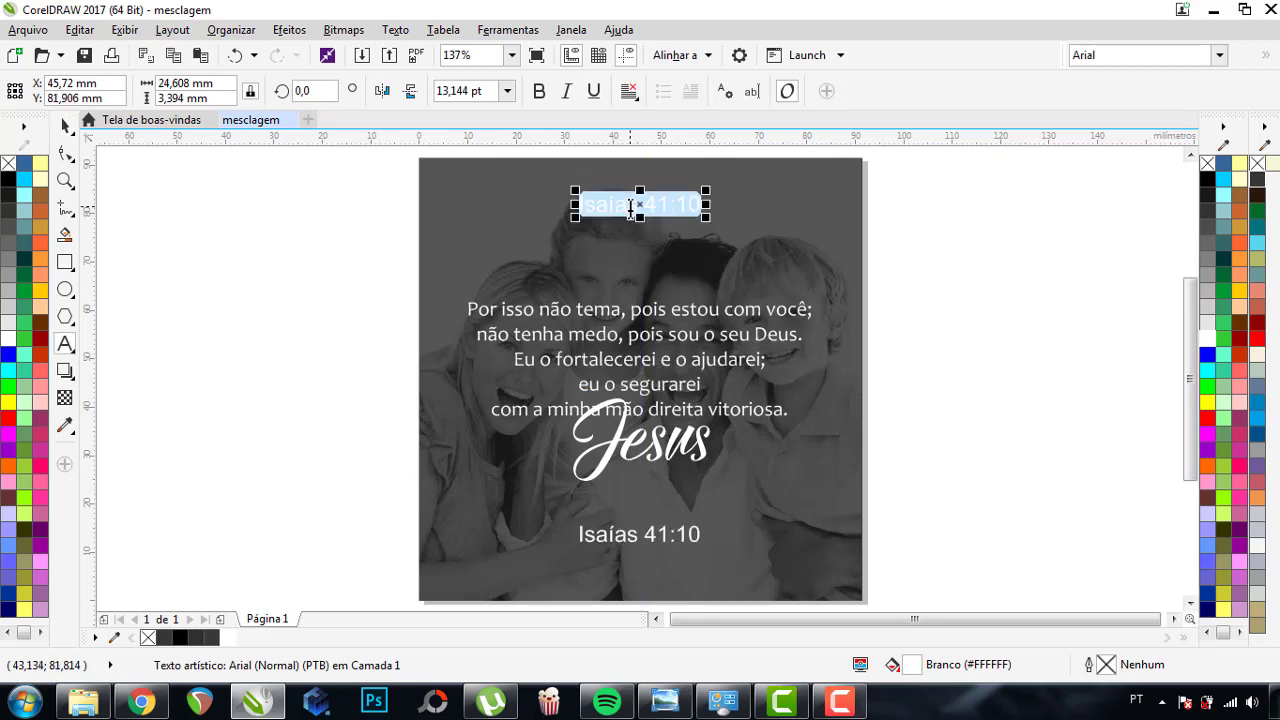
text(Corel Sn)
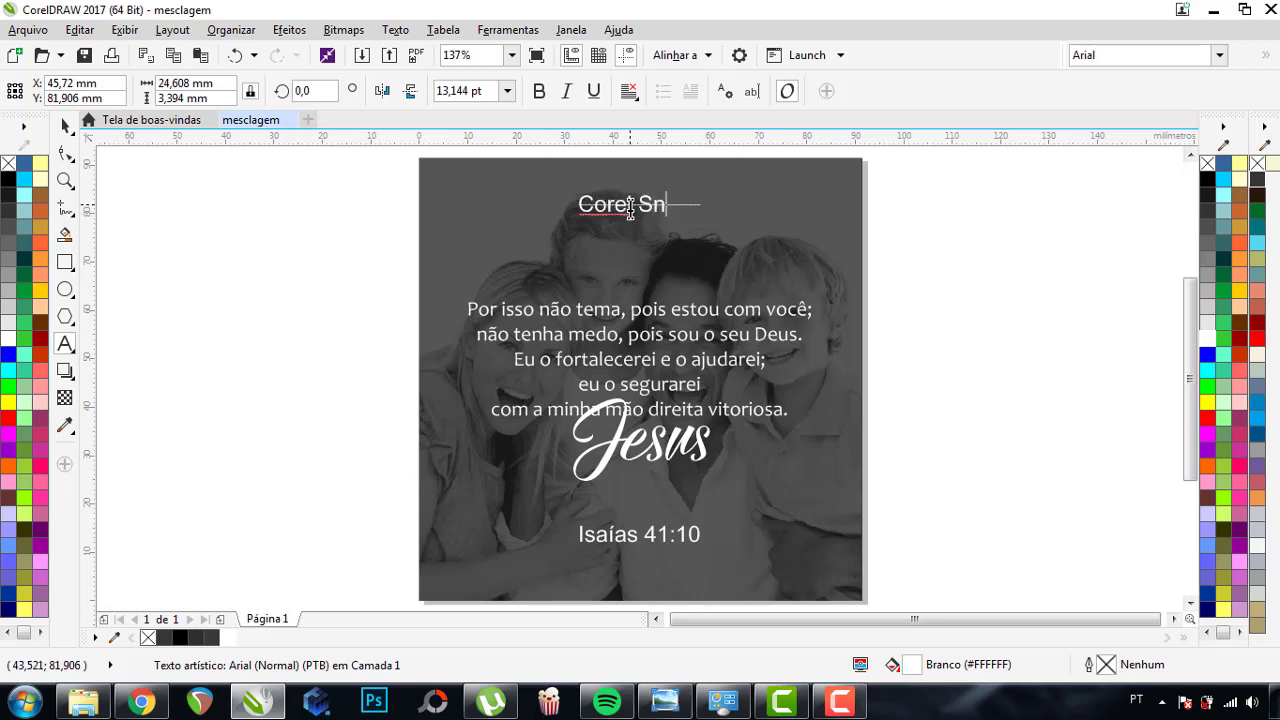
text(ake 2018)
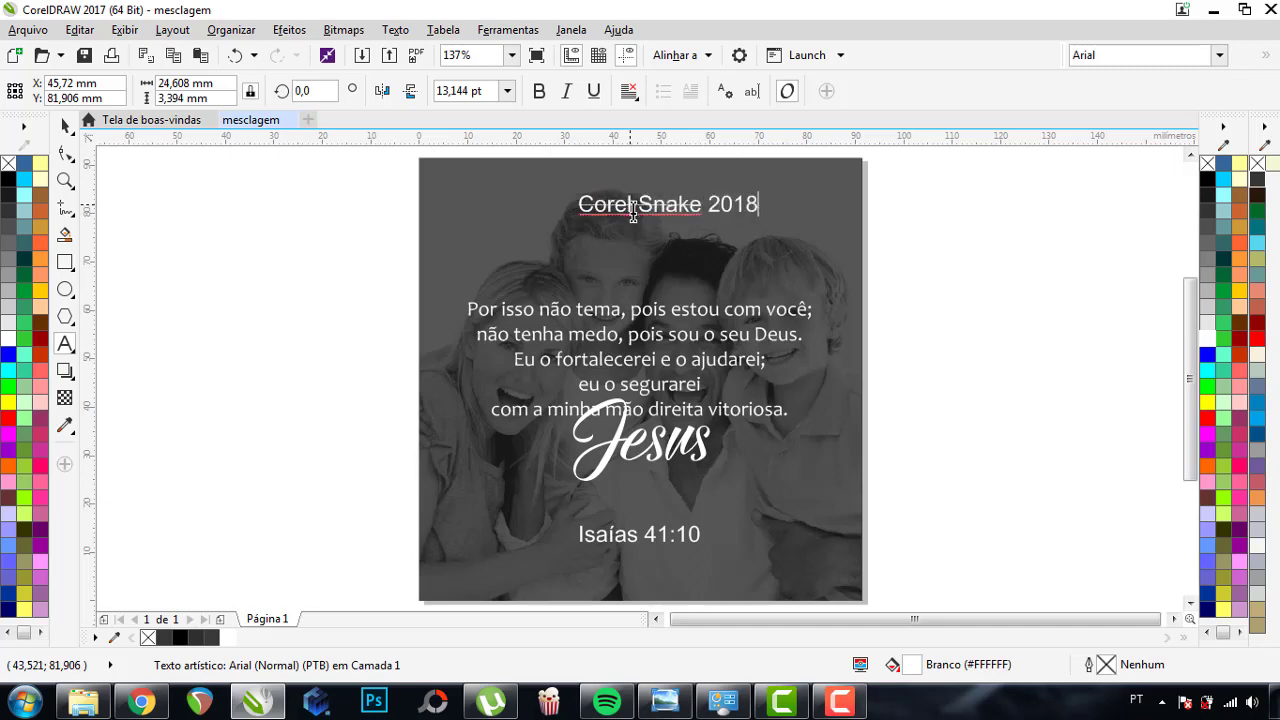
drag(632, 180, 792, 408)
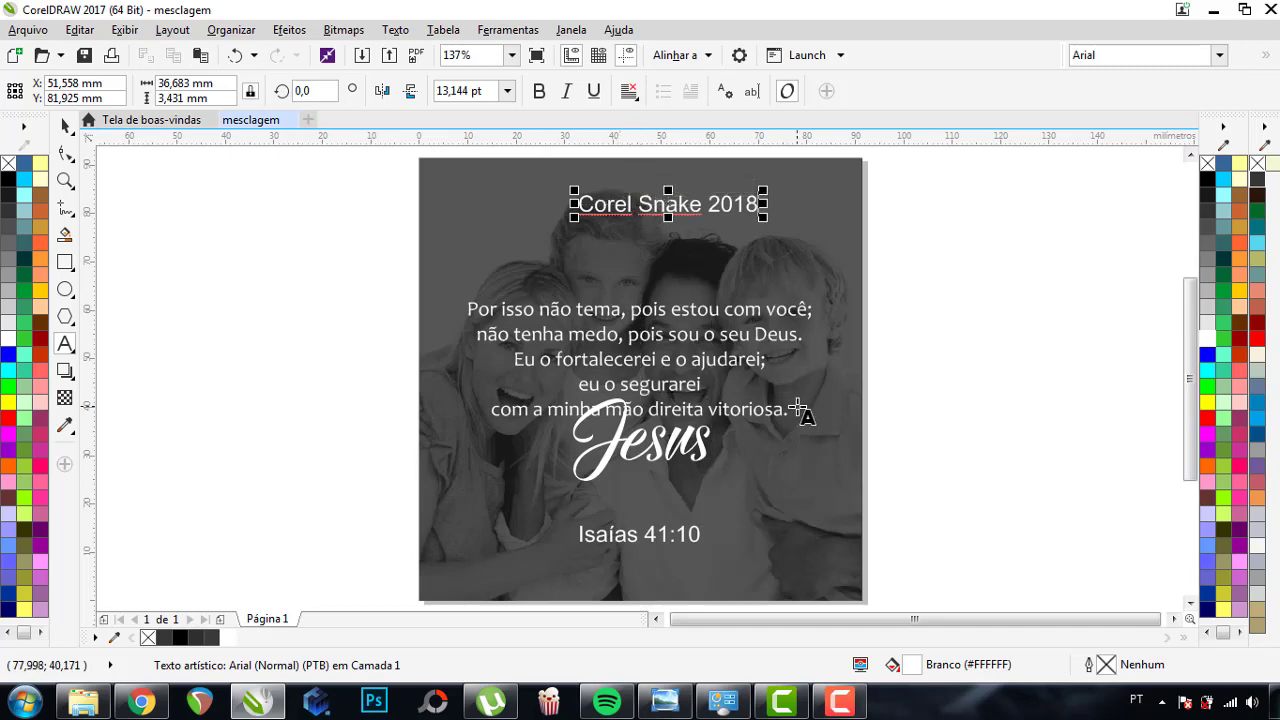
key(BackSpace)
key(BackSpace)
key(BackSpace)
text(Desiger)
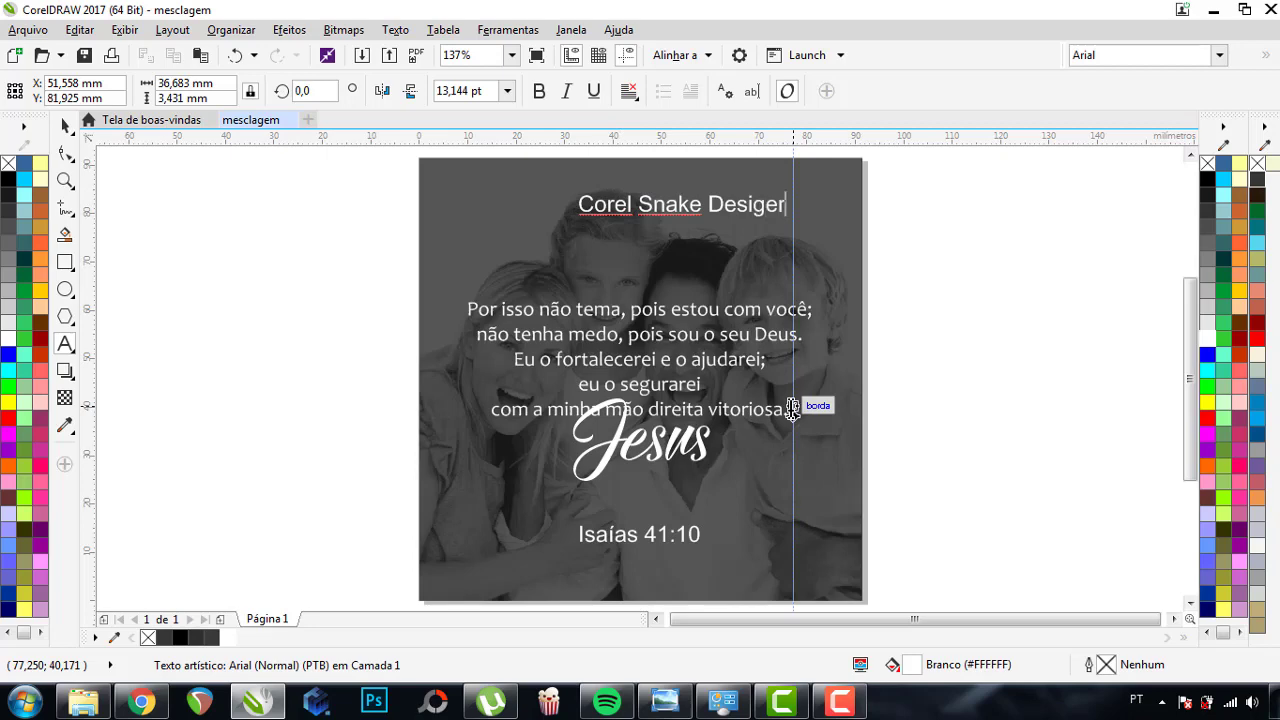
click(66, 125)
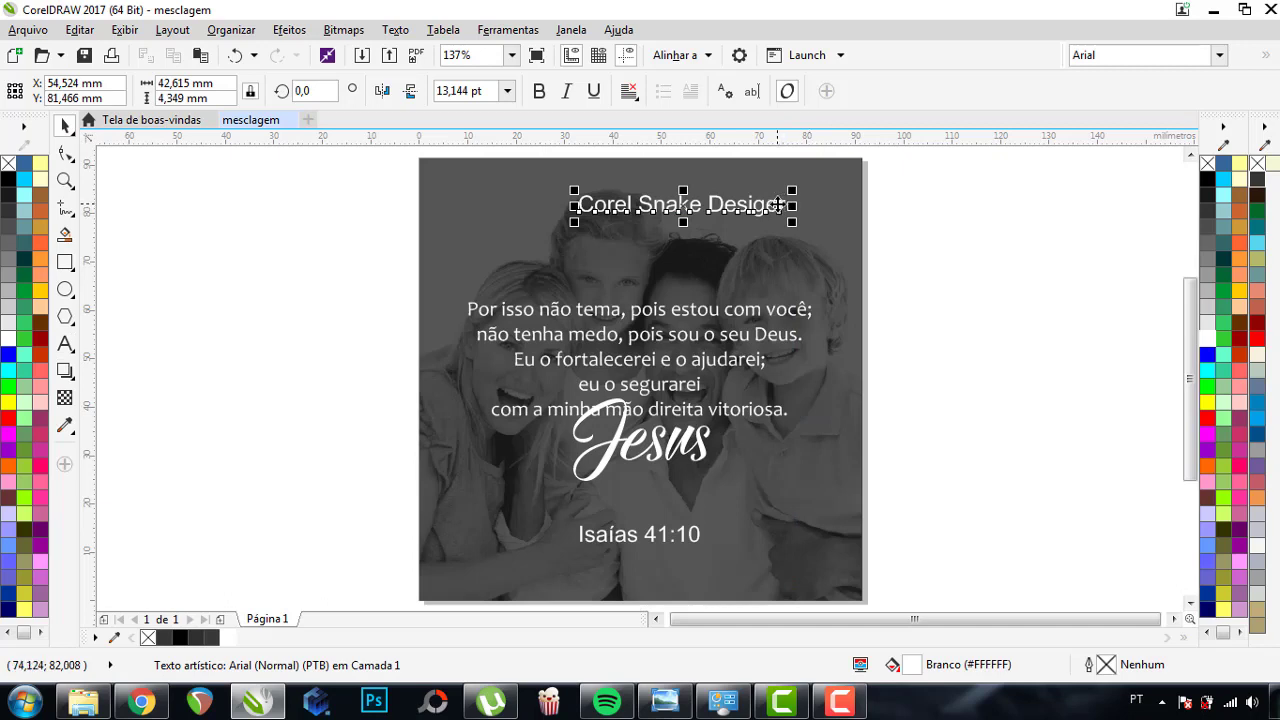
- Centre the title horizontally near the top of the card
mouse_move(776, 206)
mouse_down()
mouse_move(765, 213)
mouse_move(743, 194)
mouse_up()
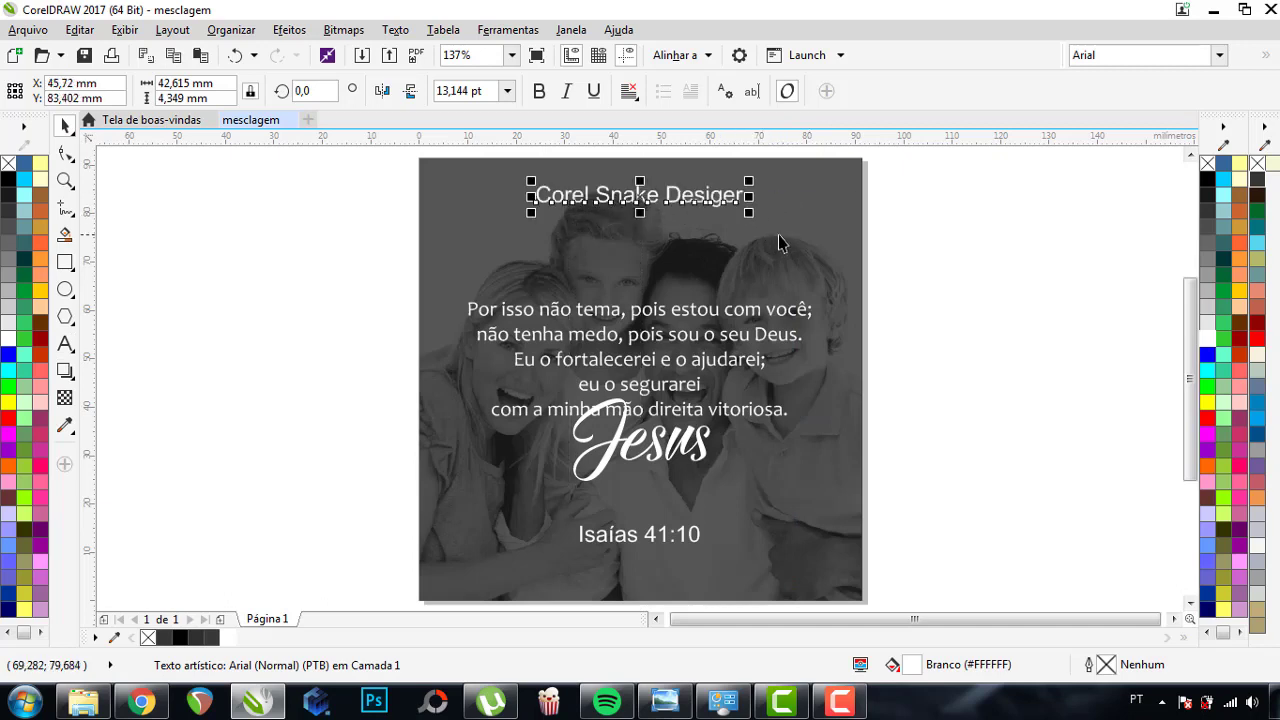
shift+click(783, 240)
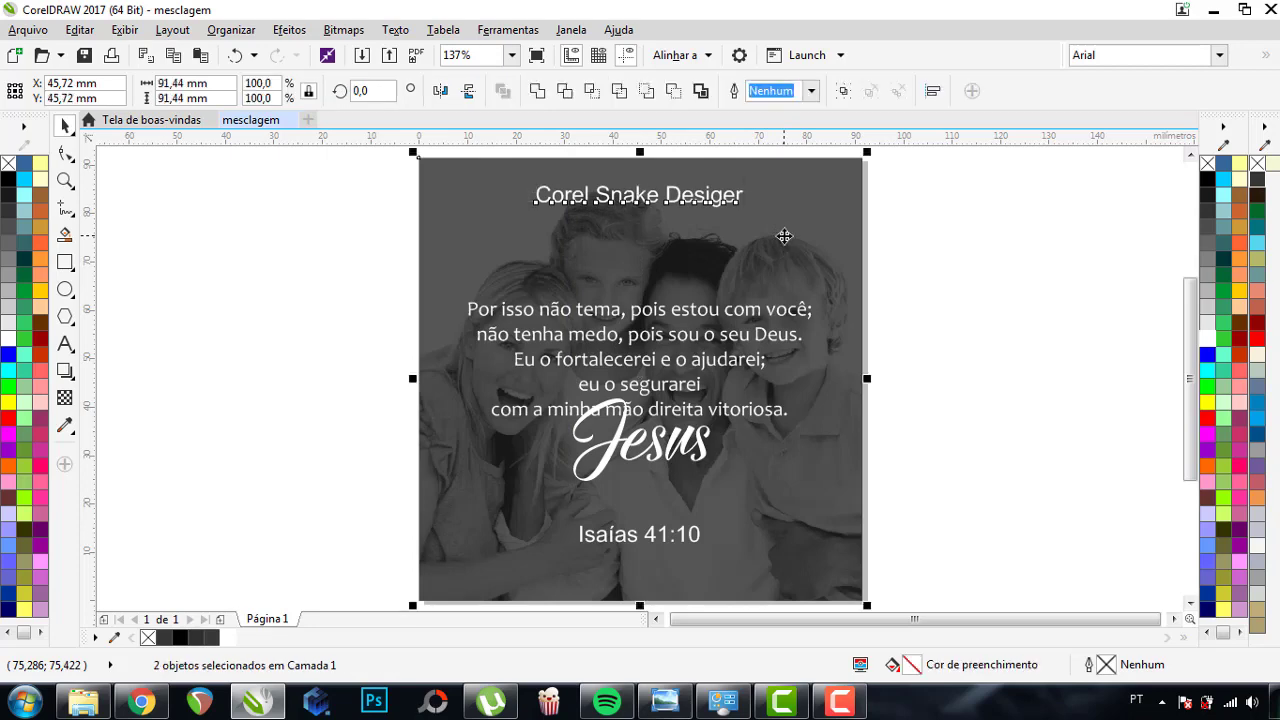
click(943, 203)
click(736, 198)
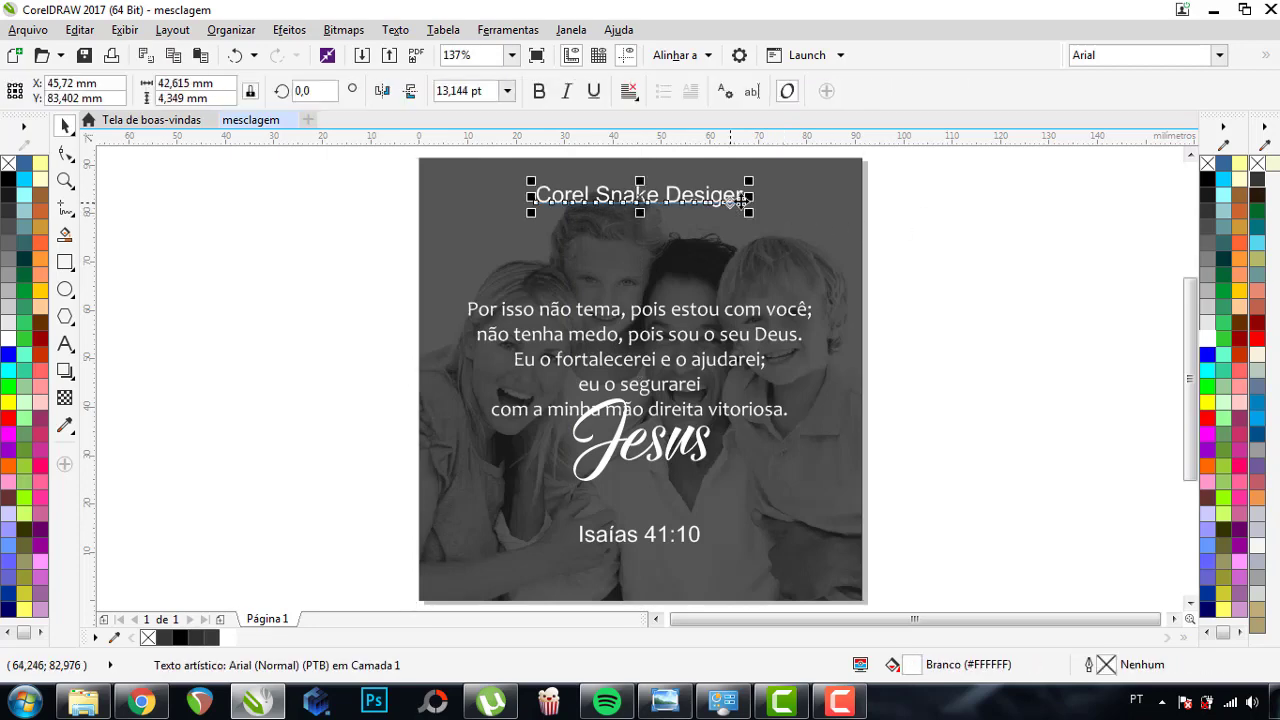
shift+click(836, 214)
click(981, 226)
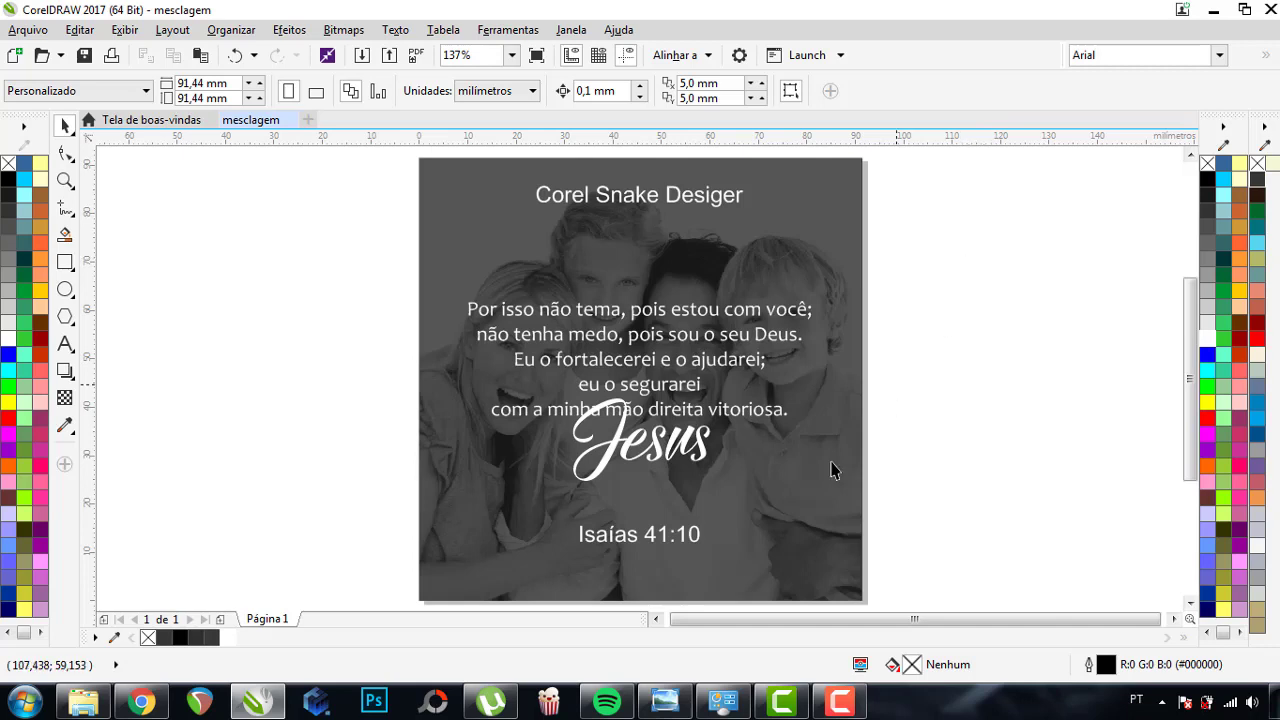
- Nudge Isaías 41:10 lower, group it with the title, and centre the group vertically on the photo
drag(631, 543, 629, 556)
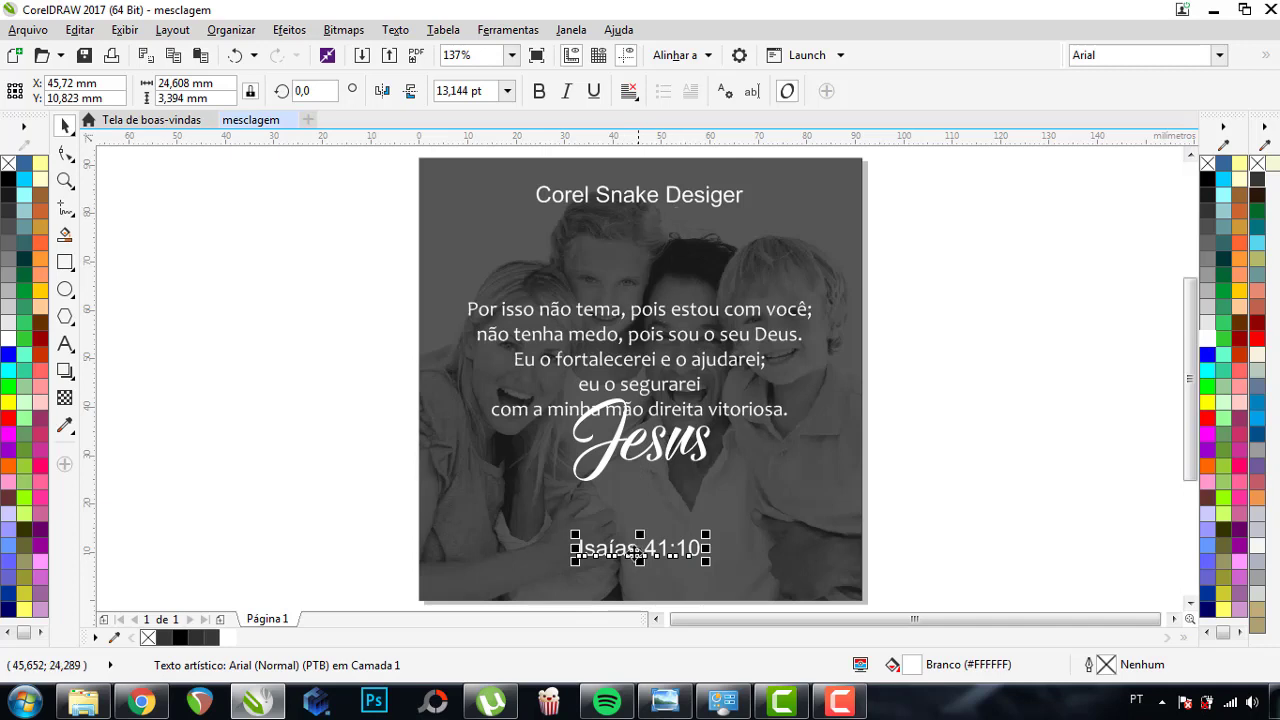
shift+click(635, 204)
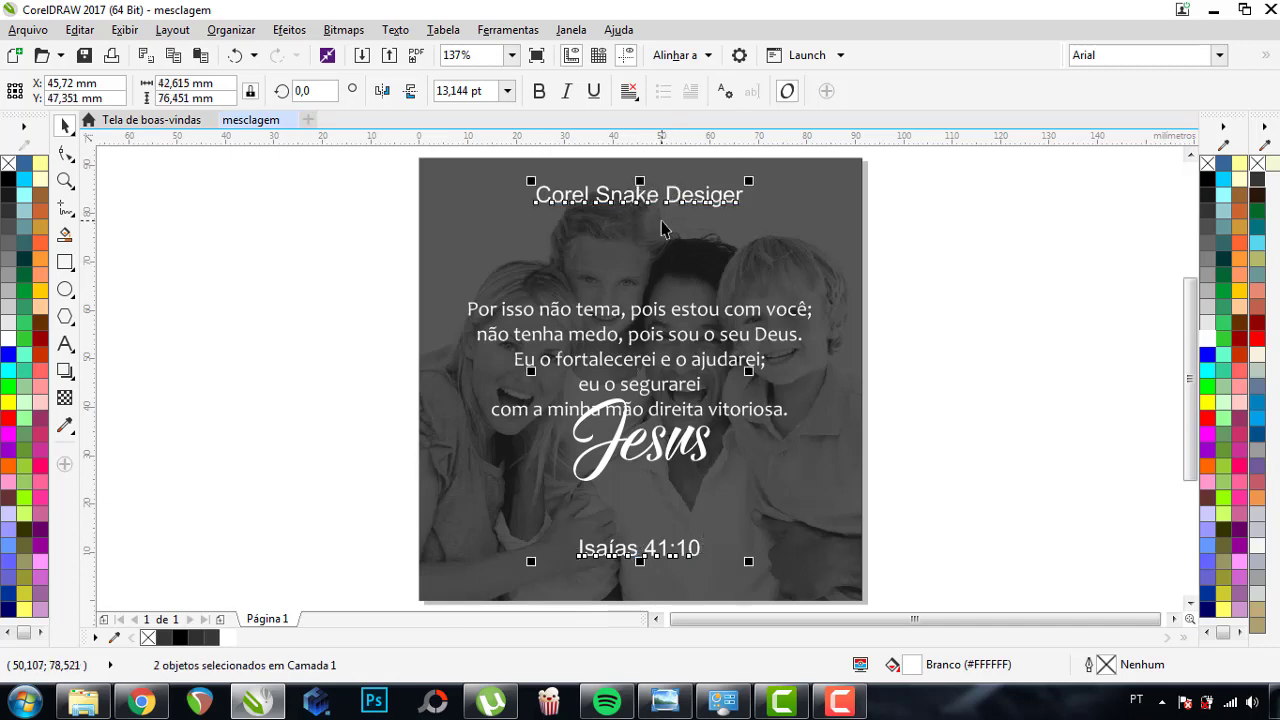
key(ctrl+g)
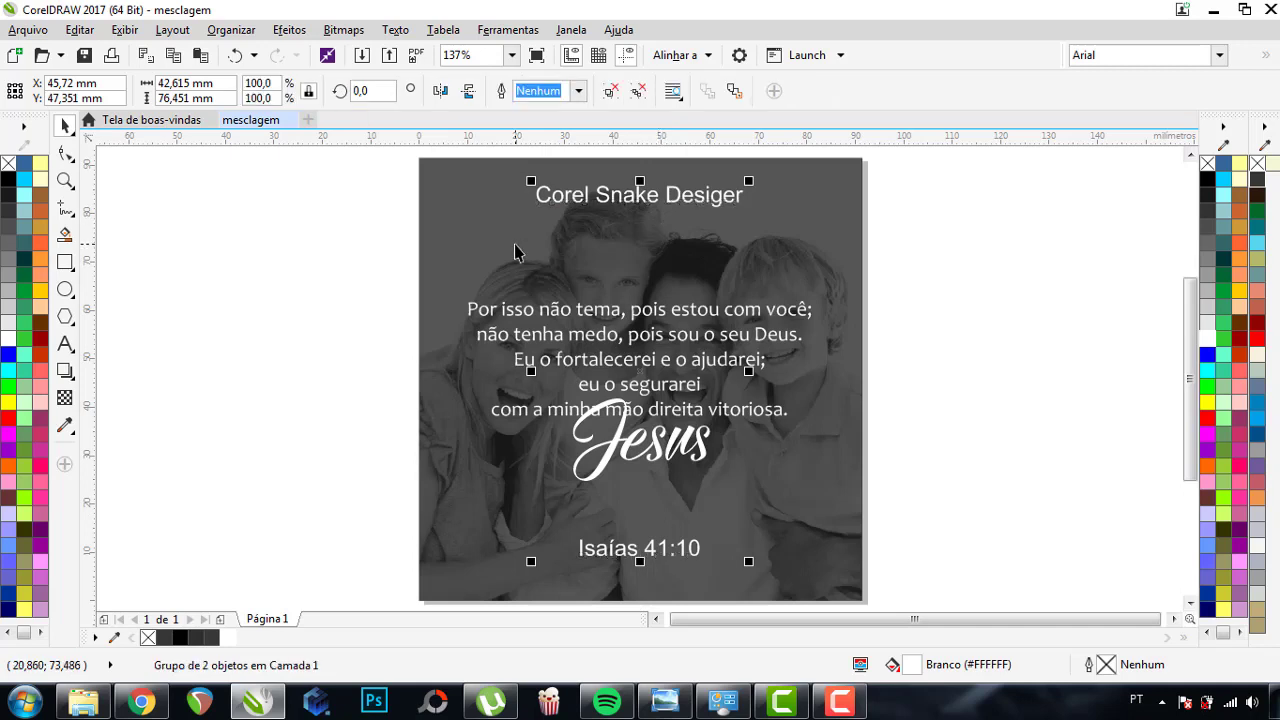
shift+click(458, 189)
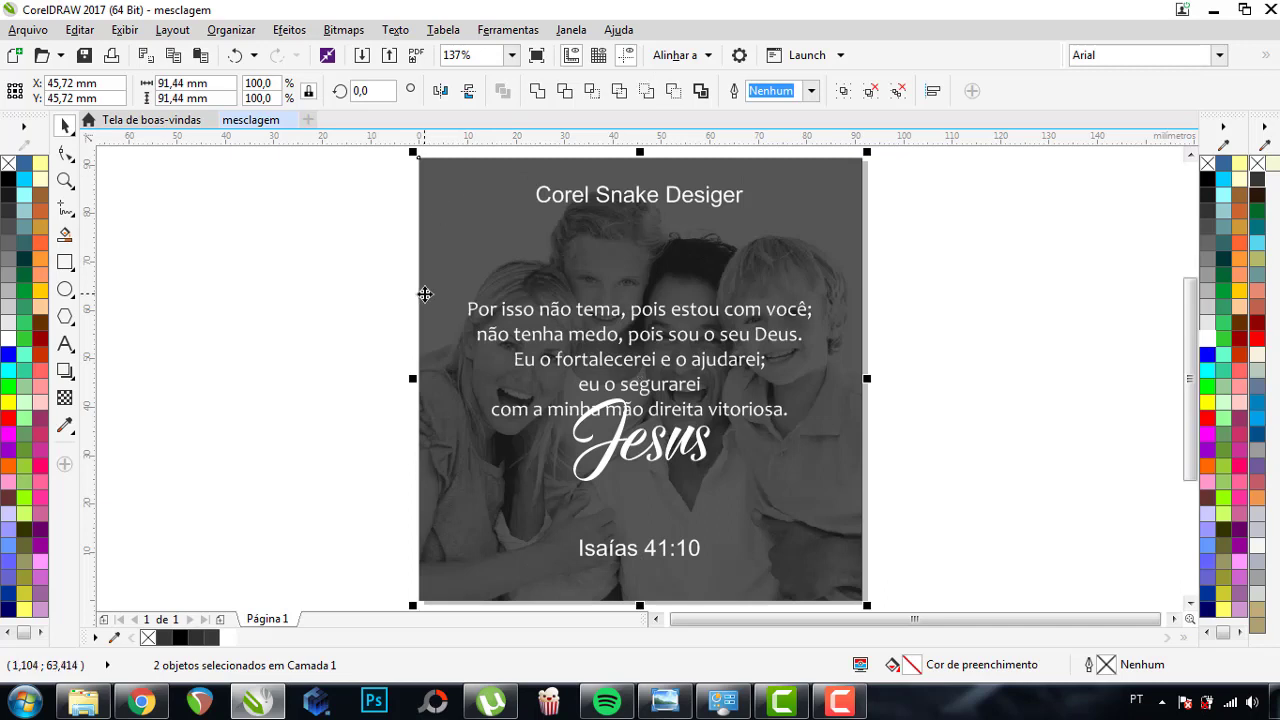
key(e)
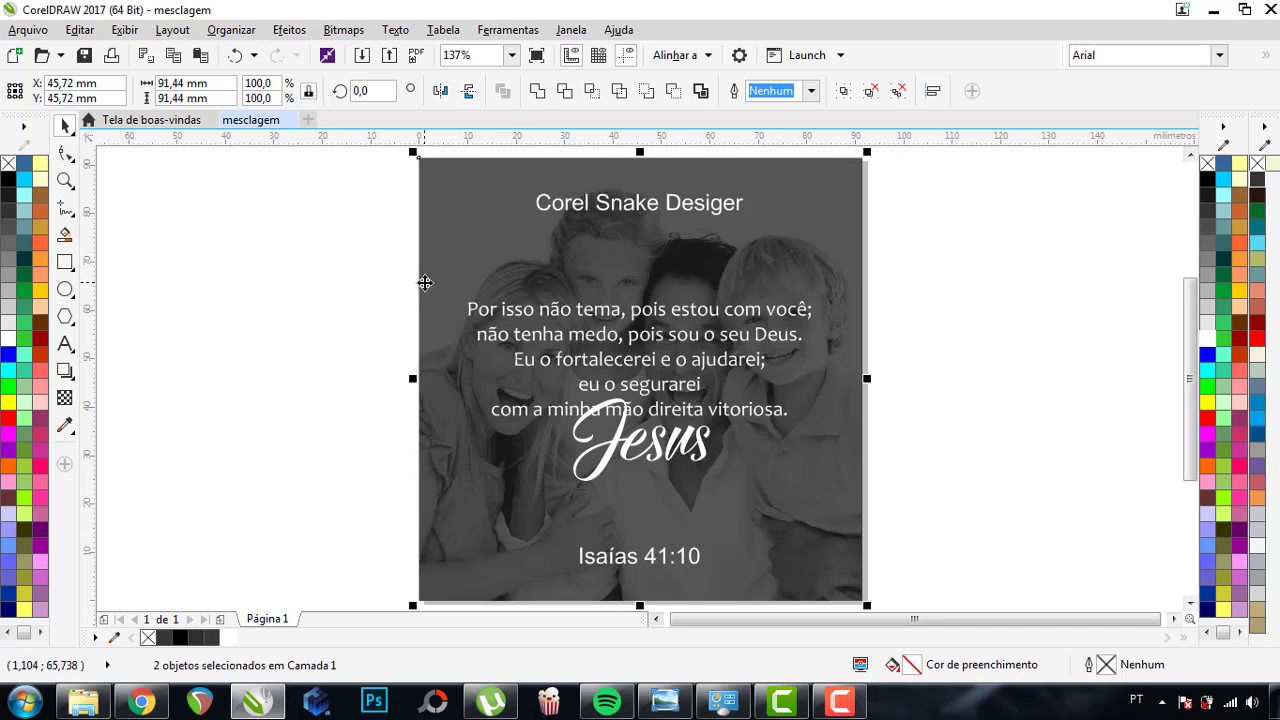
click(662, 213)
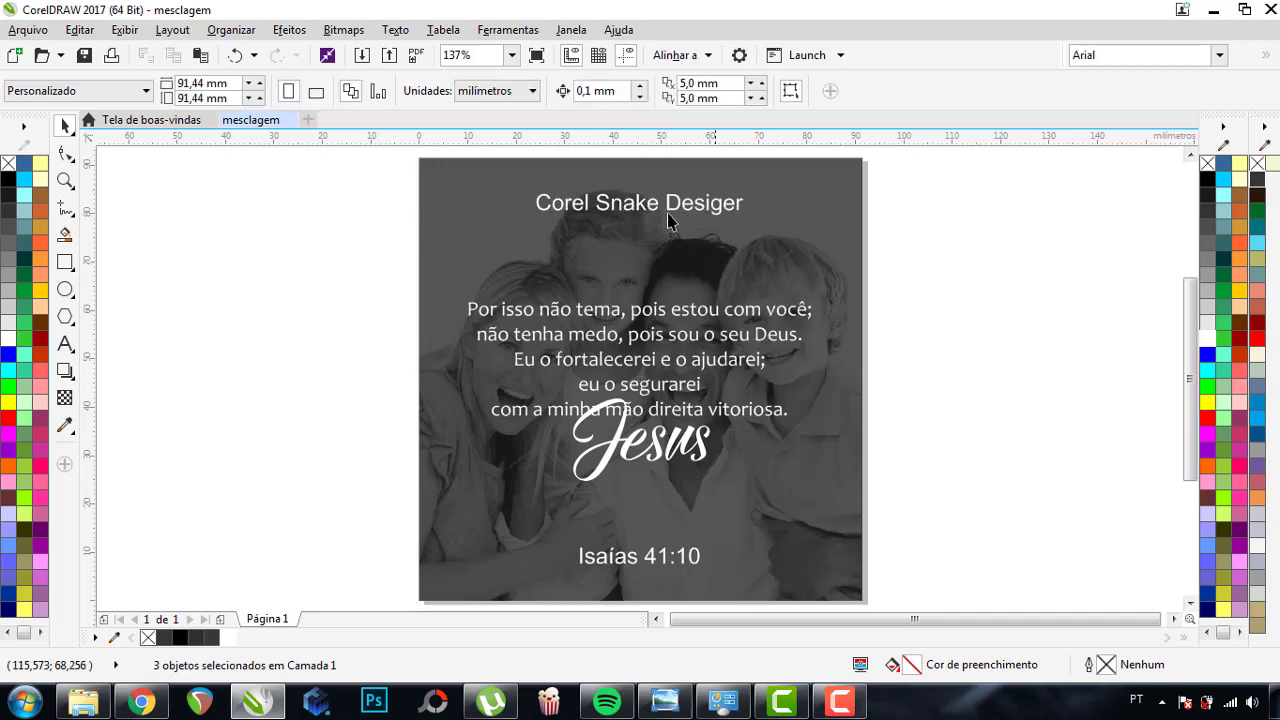
click(1013, 248)
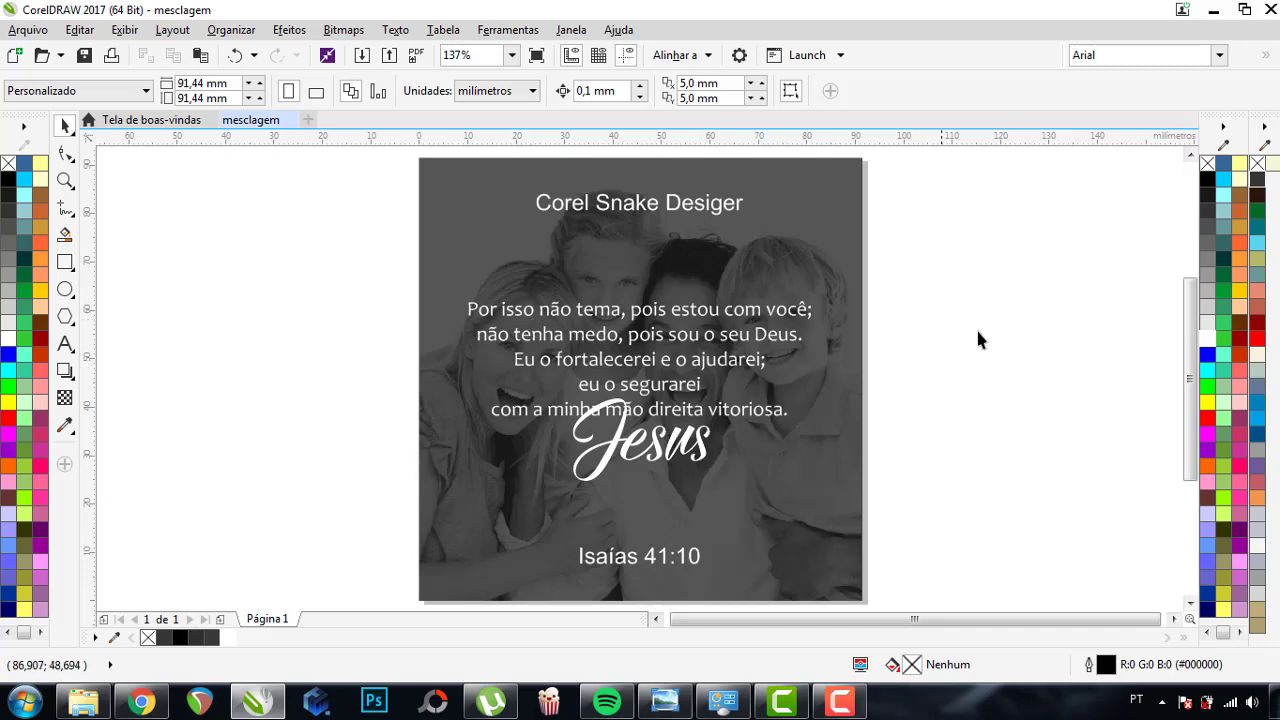
- Recolour the Jesus script olive green (R182 G185 B106) after trying pale yellow
click(652, 450)
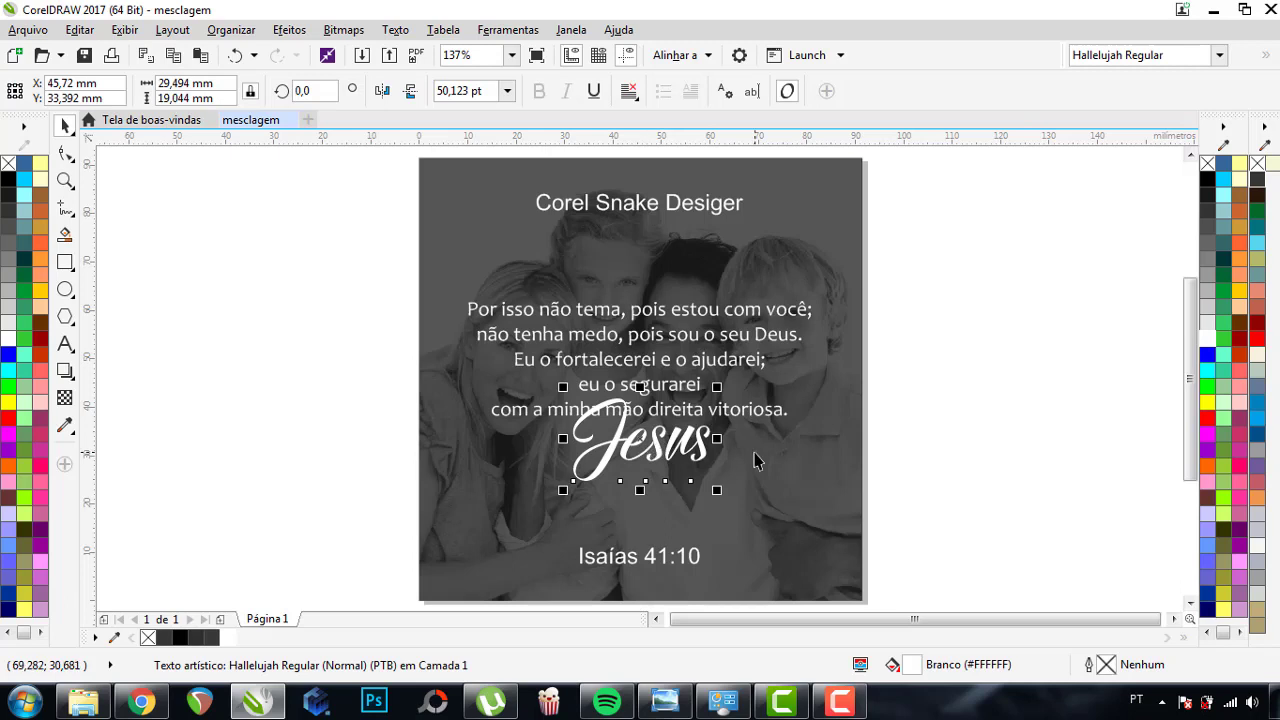
click(1237, 185)
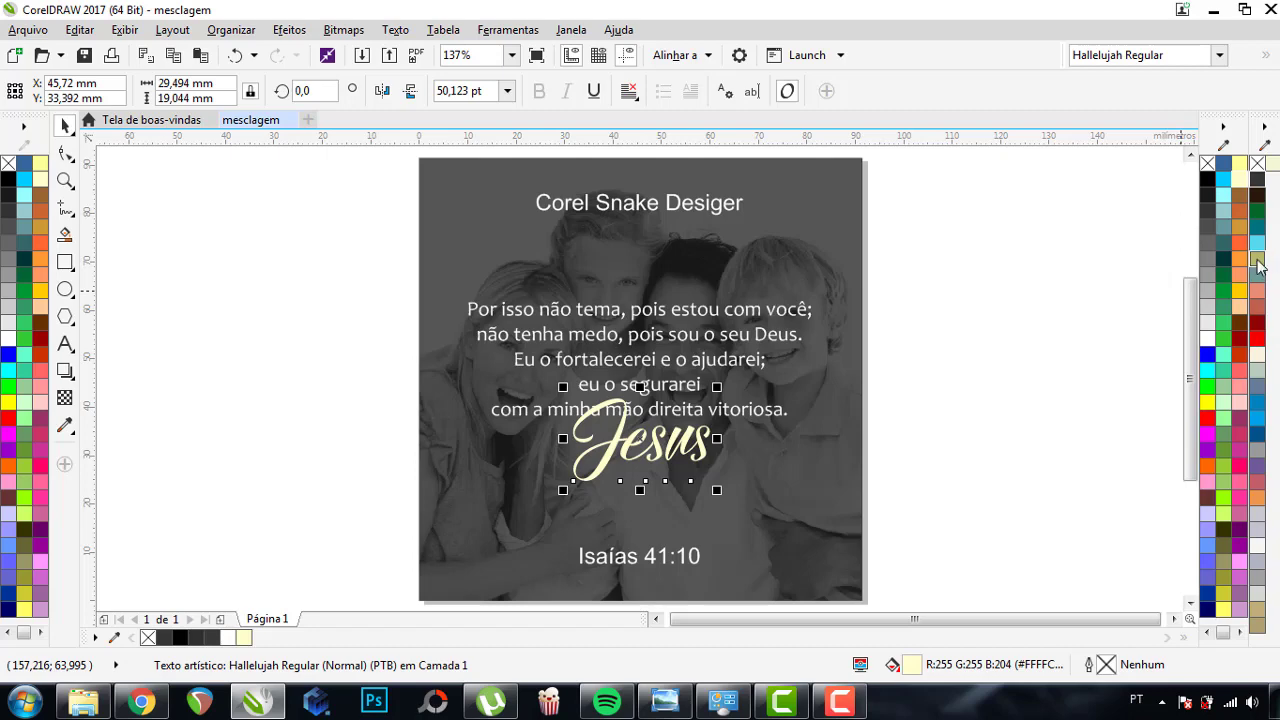
click(1257, 262)
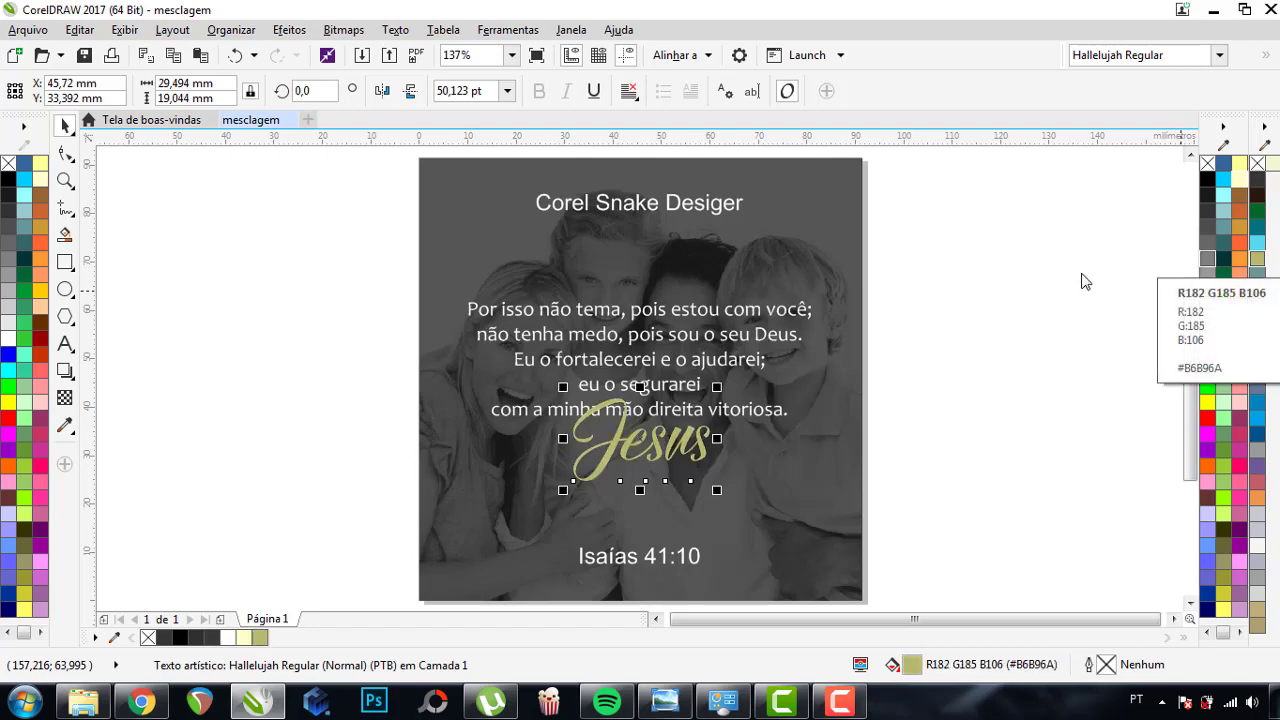
click(1036, 287)
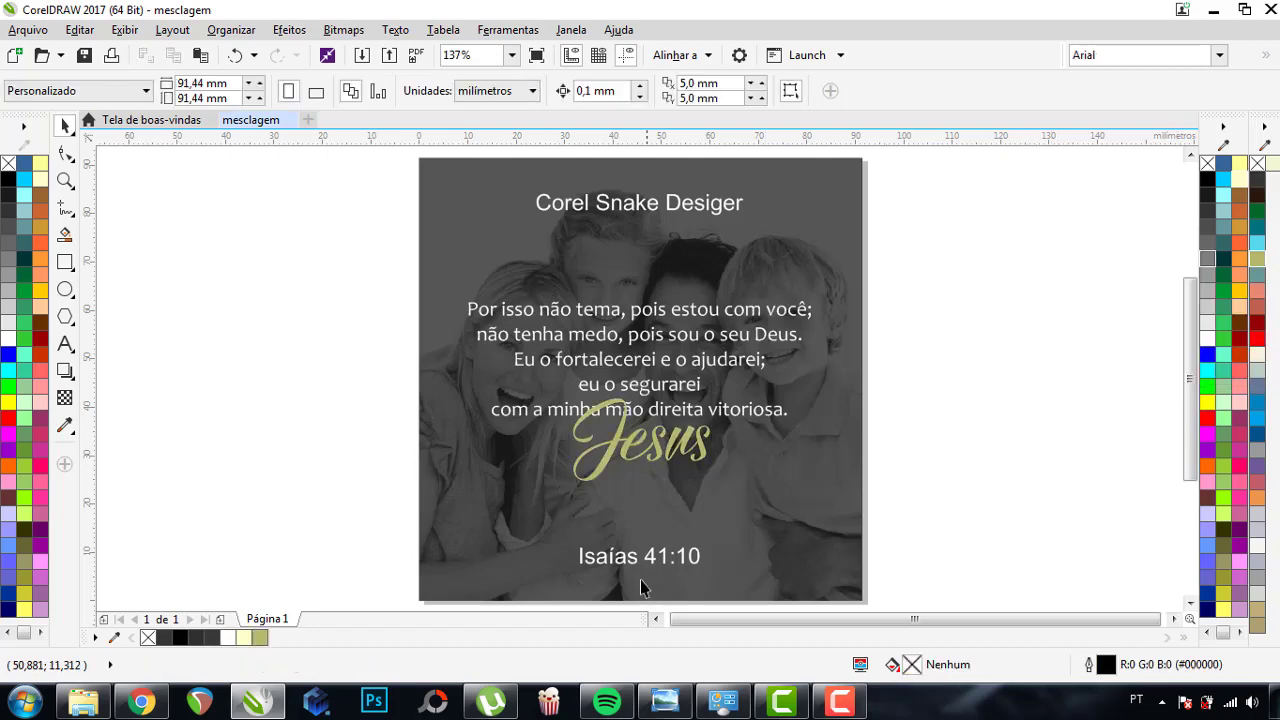
click(650, 555)
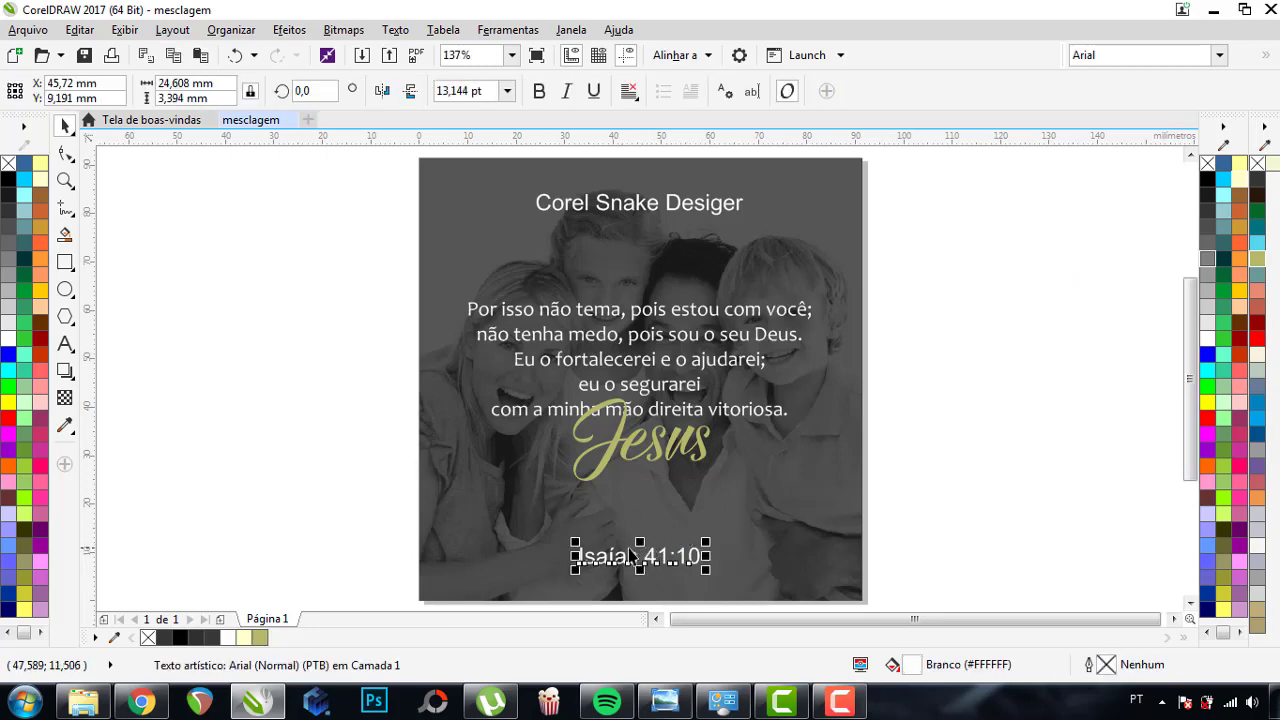
- Draw an olive bar with no outline over the Isaías 41:10 label
click(229, 420)
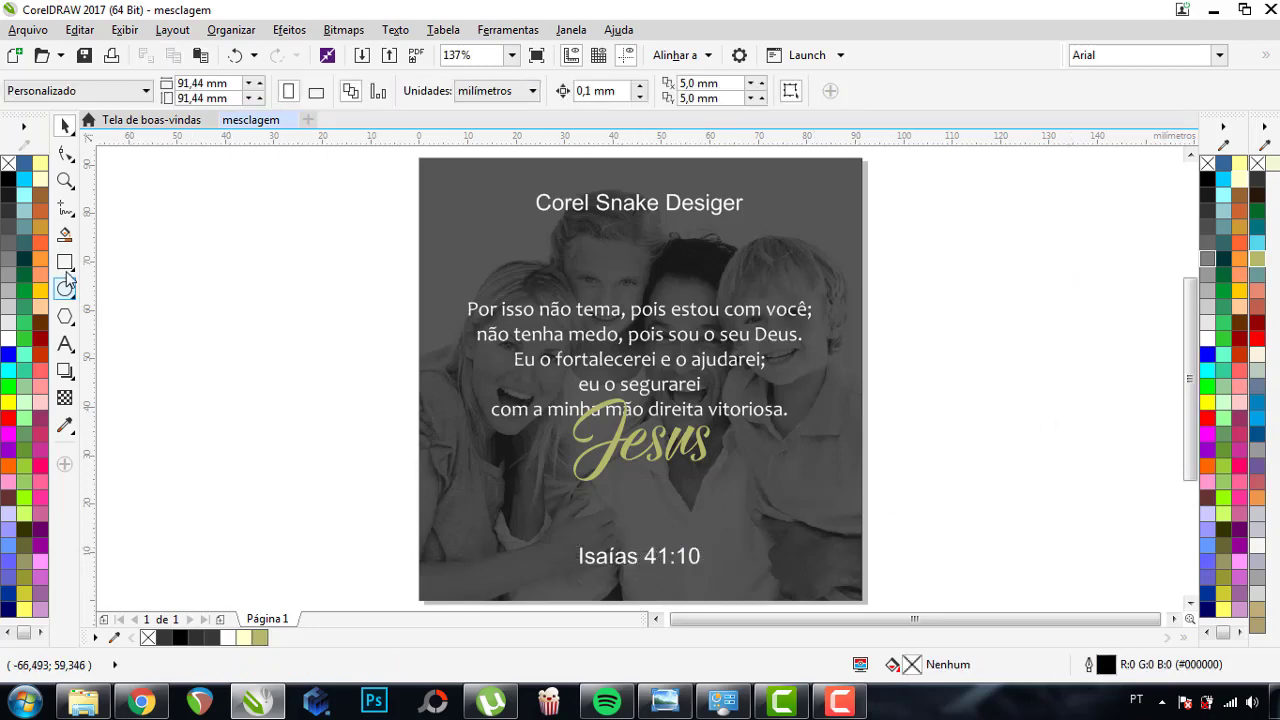
click(65, 262)
drag(555, 515, 722, 545)
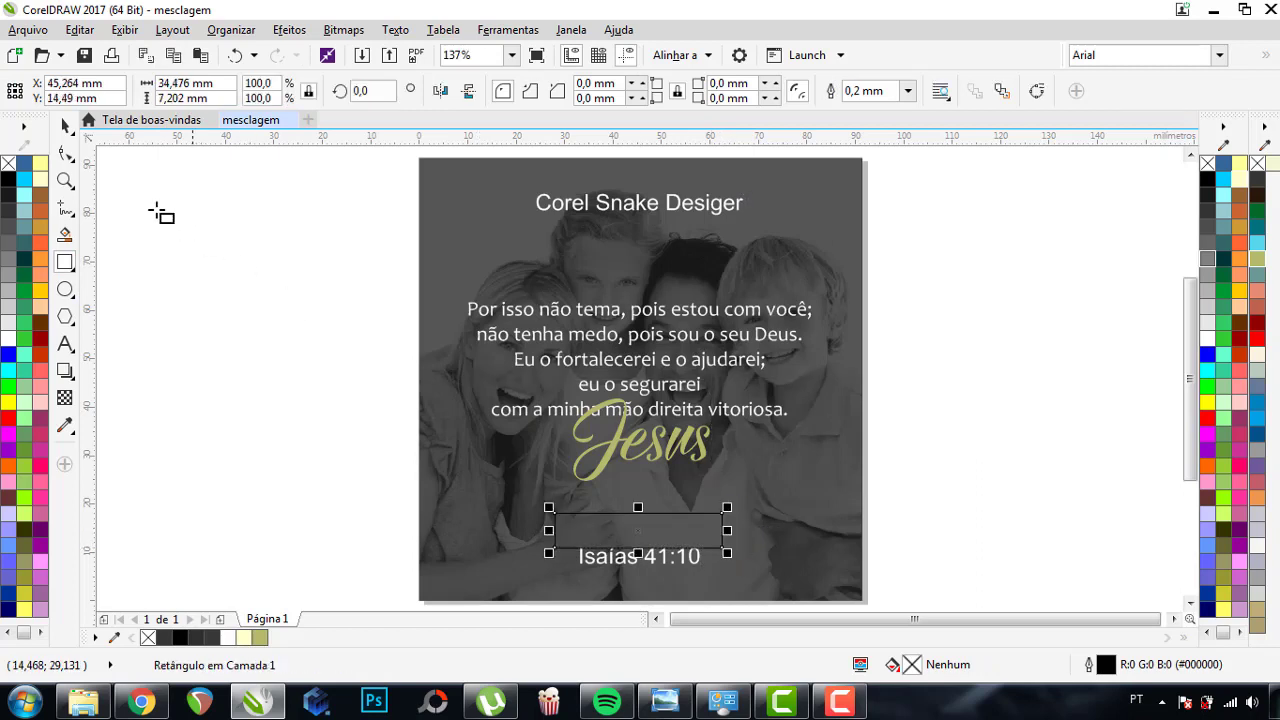
click(65, 125)
click(259, 637)
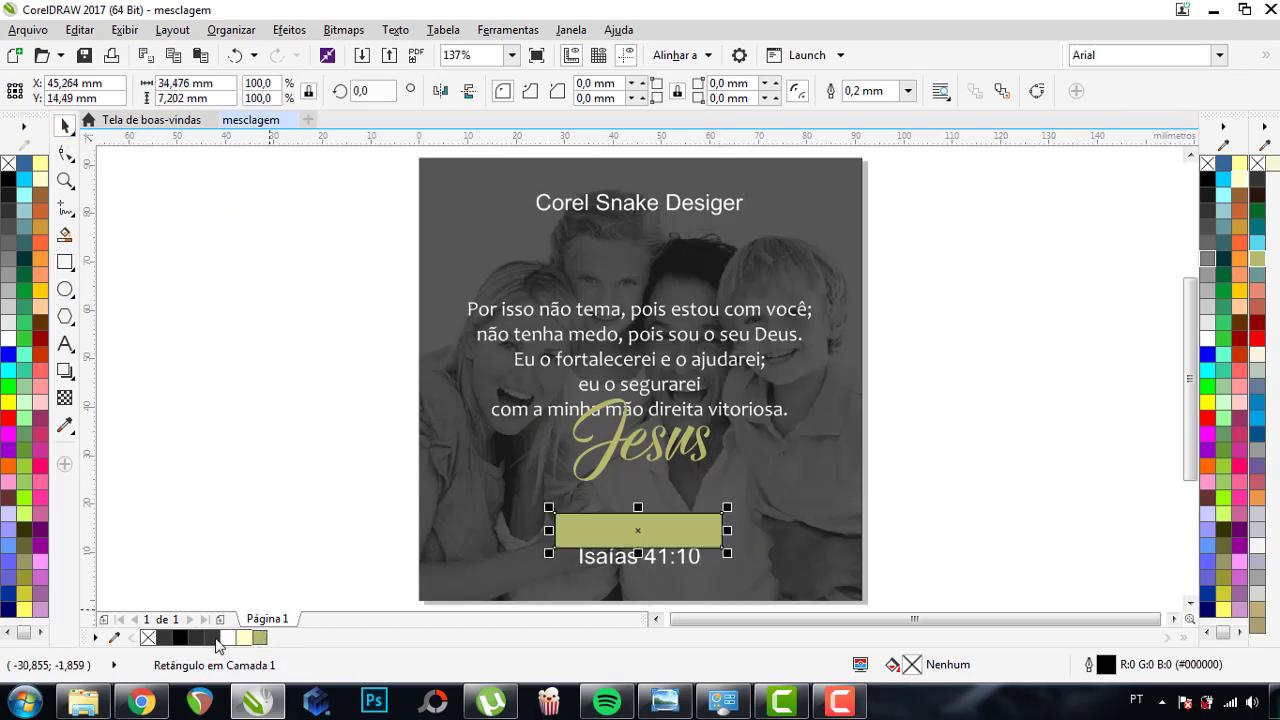
right_click(147, 640)
drag(677, 526, 674, 557)
scroll(674, 557, up, 2)
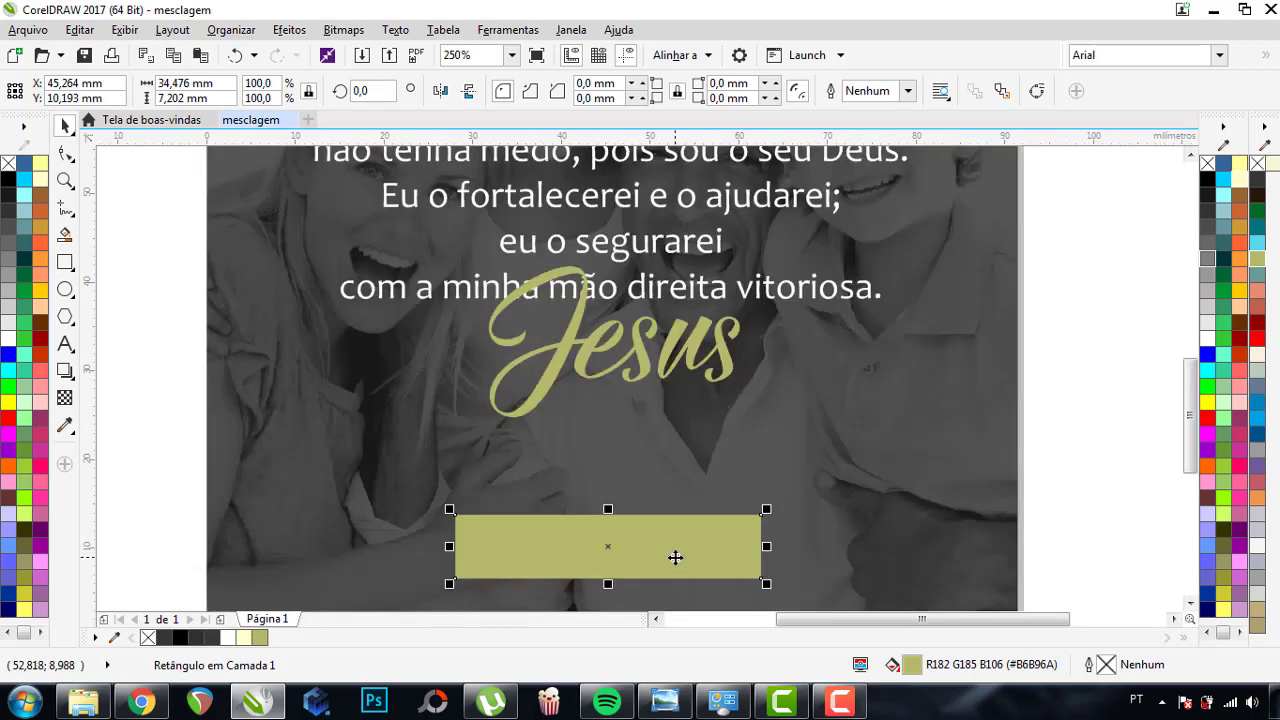
scroll(651, 519, down, 2)
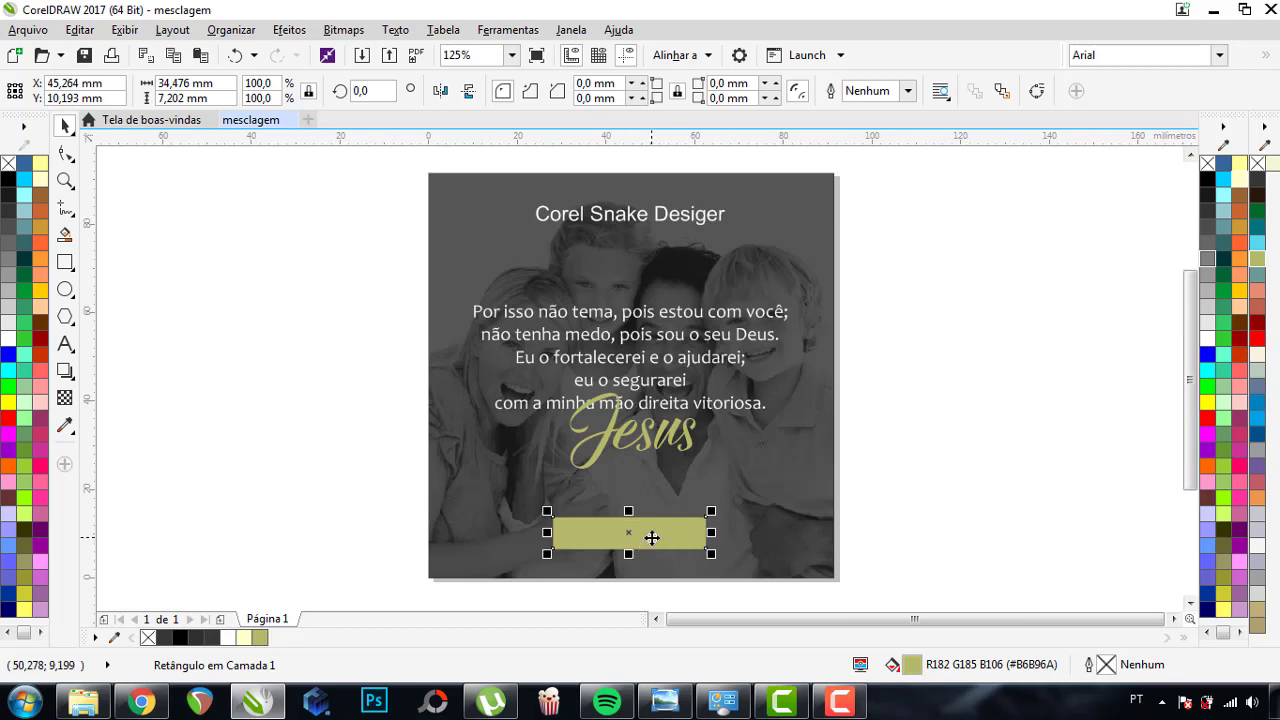
- Bring the Isaías text in front of the bar, make it black, and centre it on the bar
alt+click(651, 538)
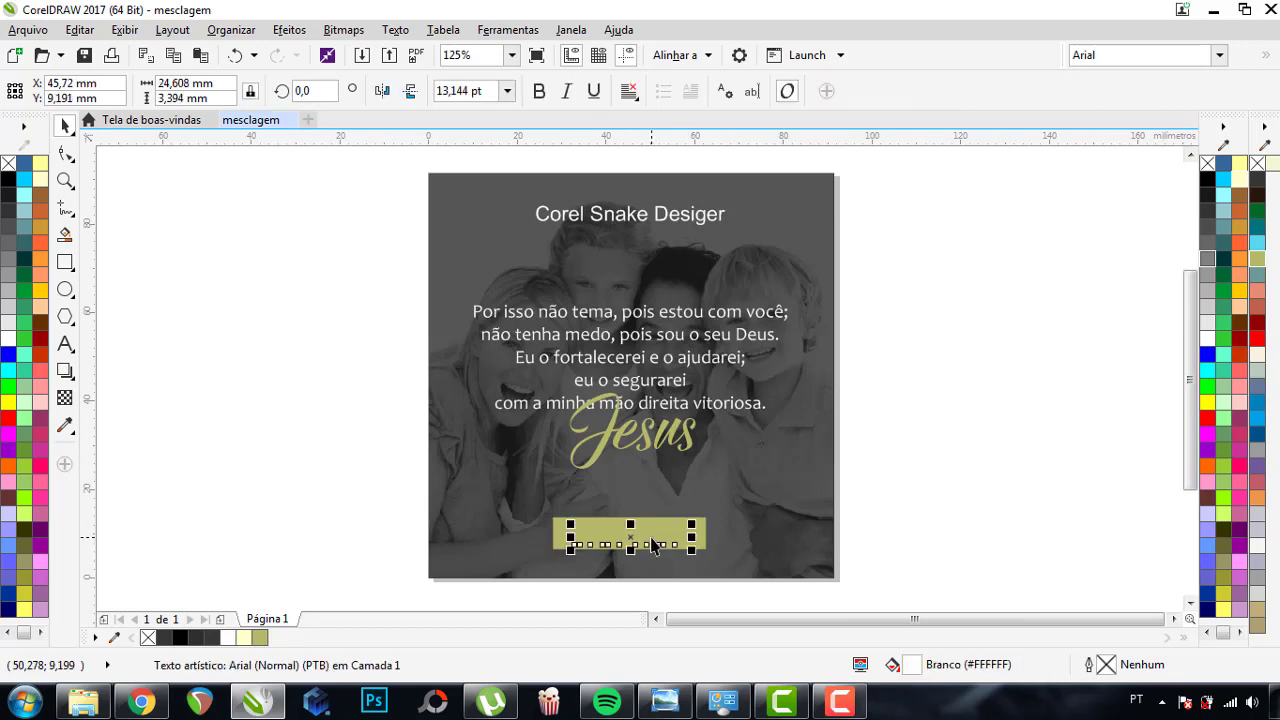
key(shift+Page_Up)
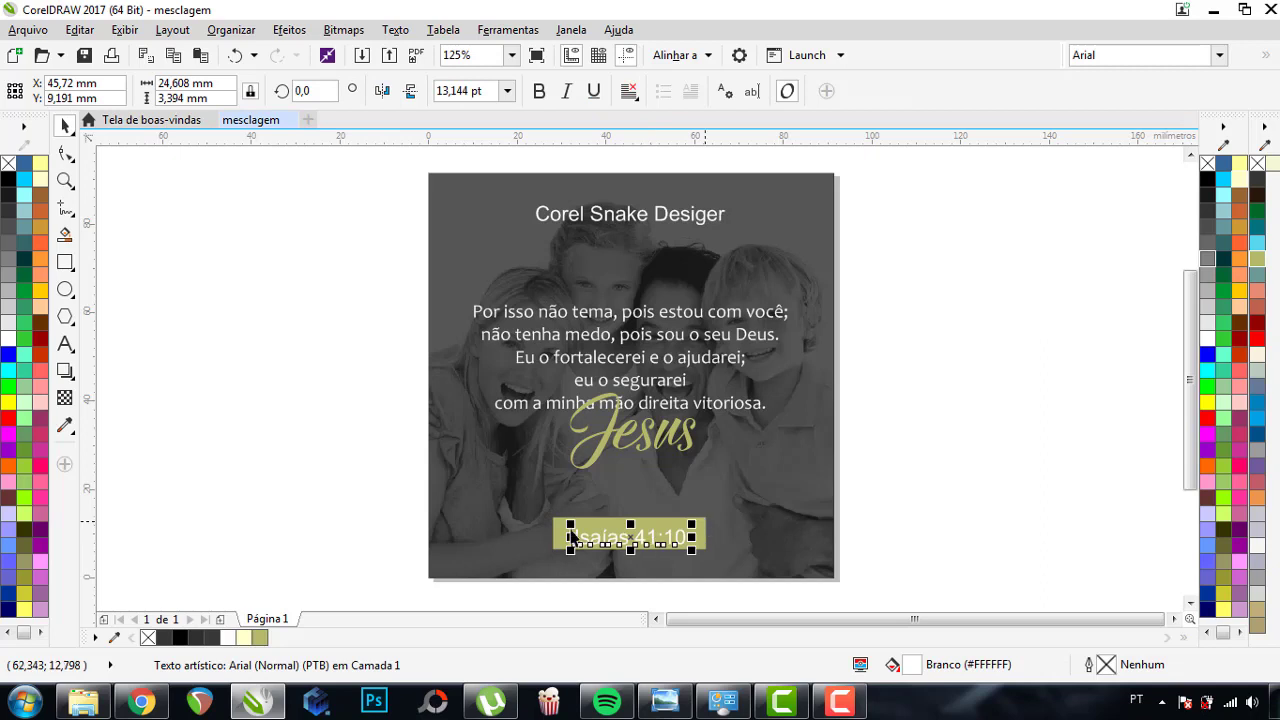
click(181, 638)
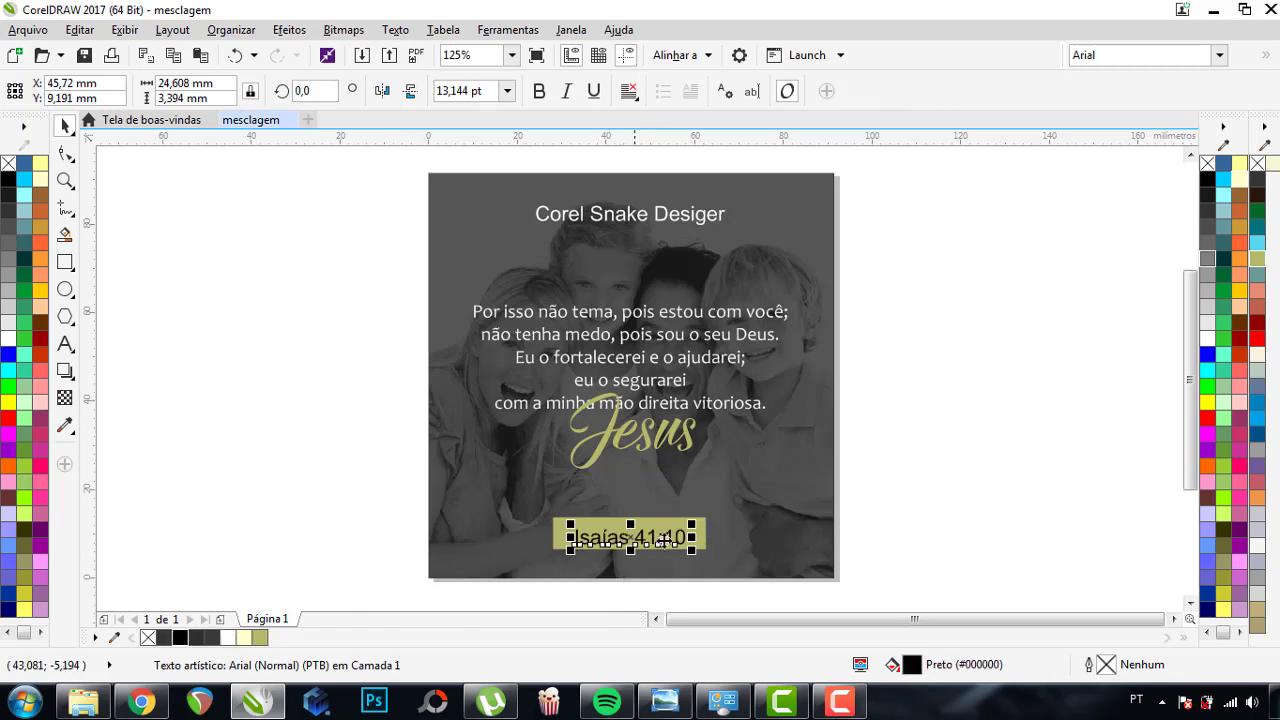
scroll(658, 538, up, 1)
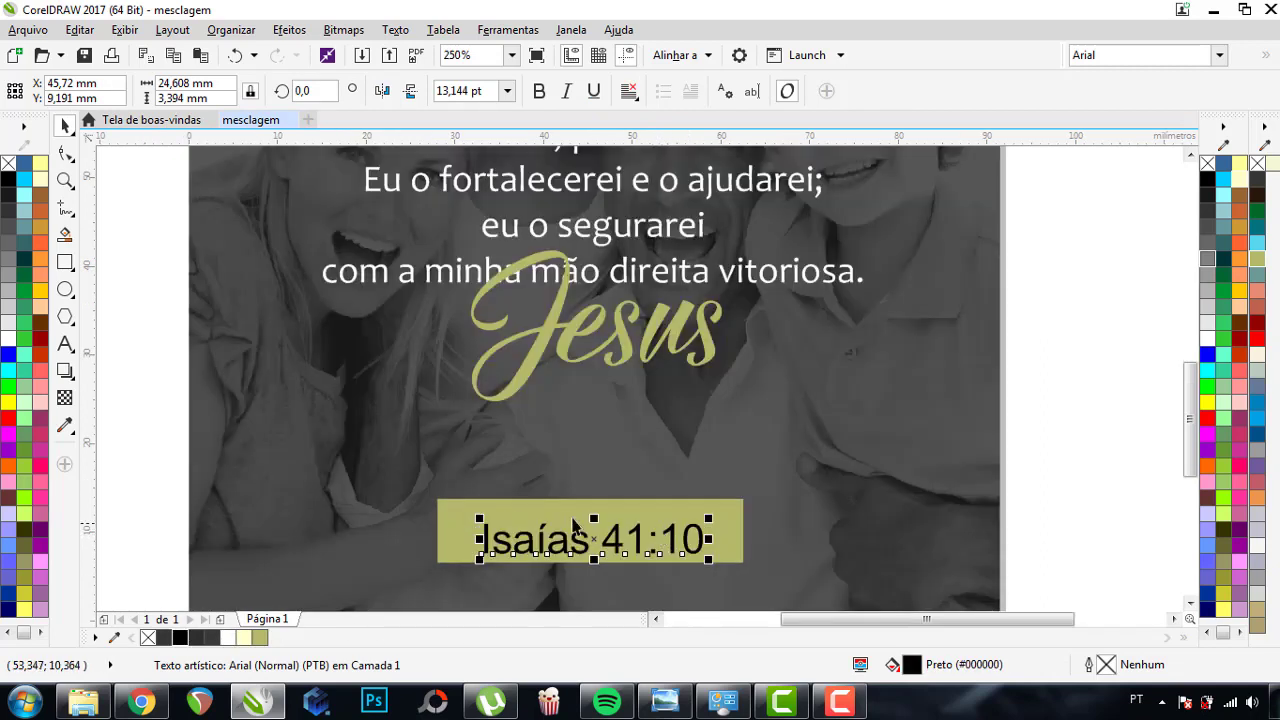
shift+click(456, 507)
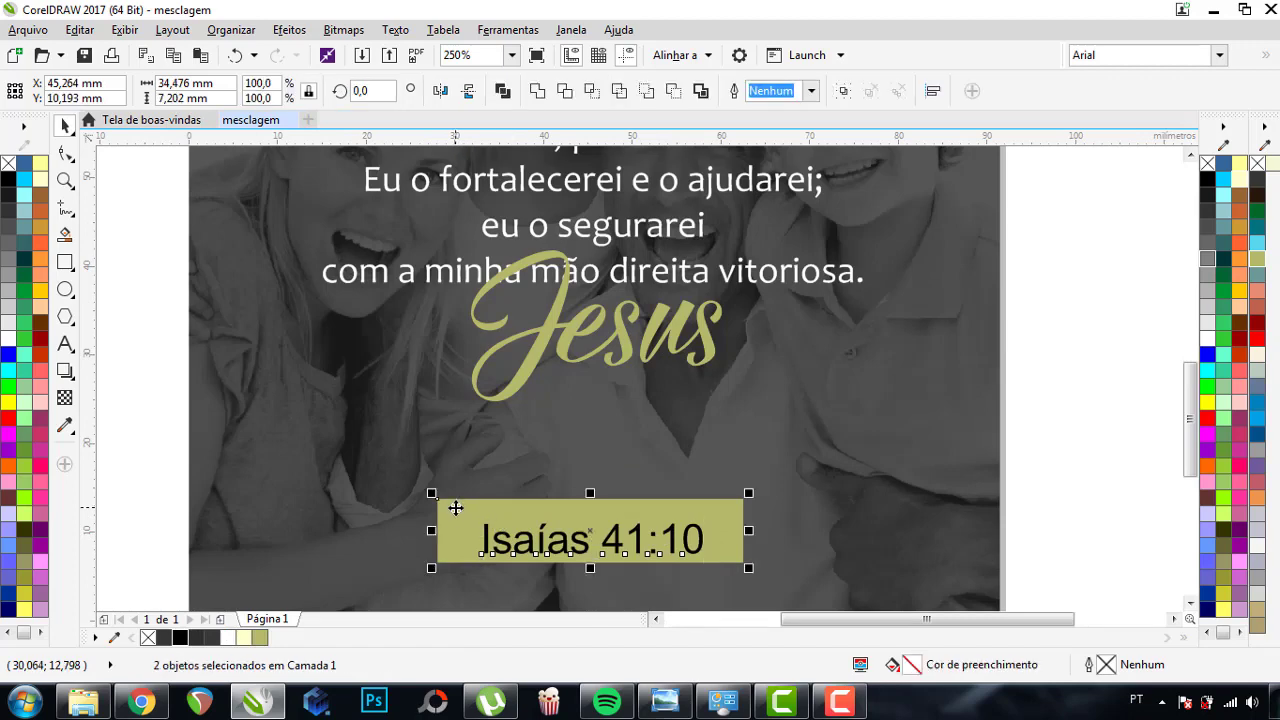
key(e)
key(c)
click(1123, 398)
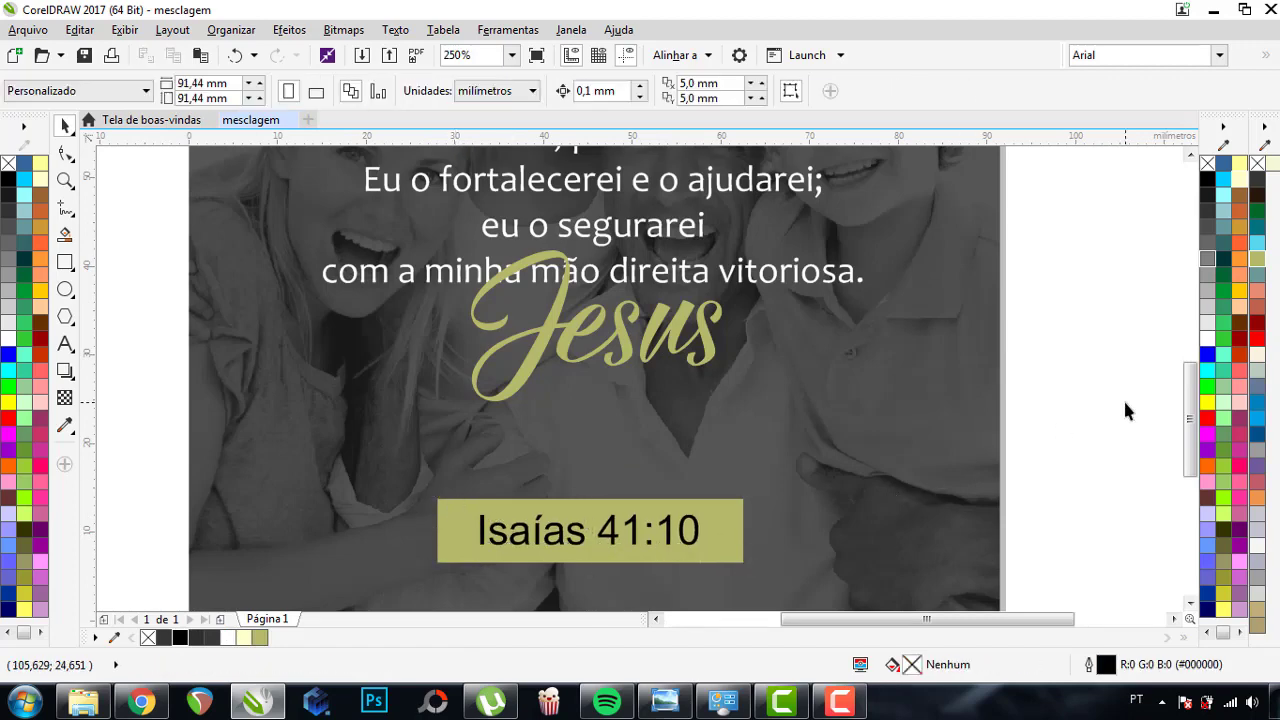
key(shift+F4)
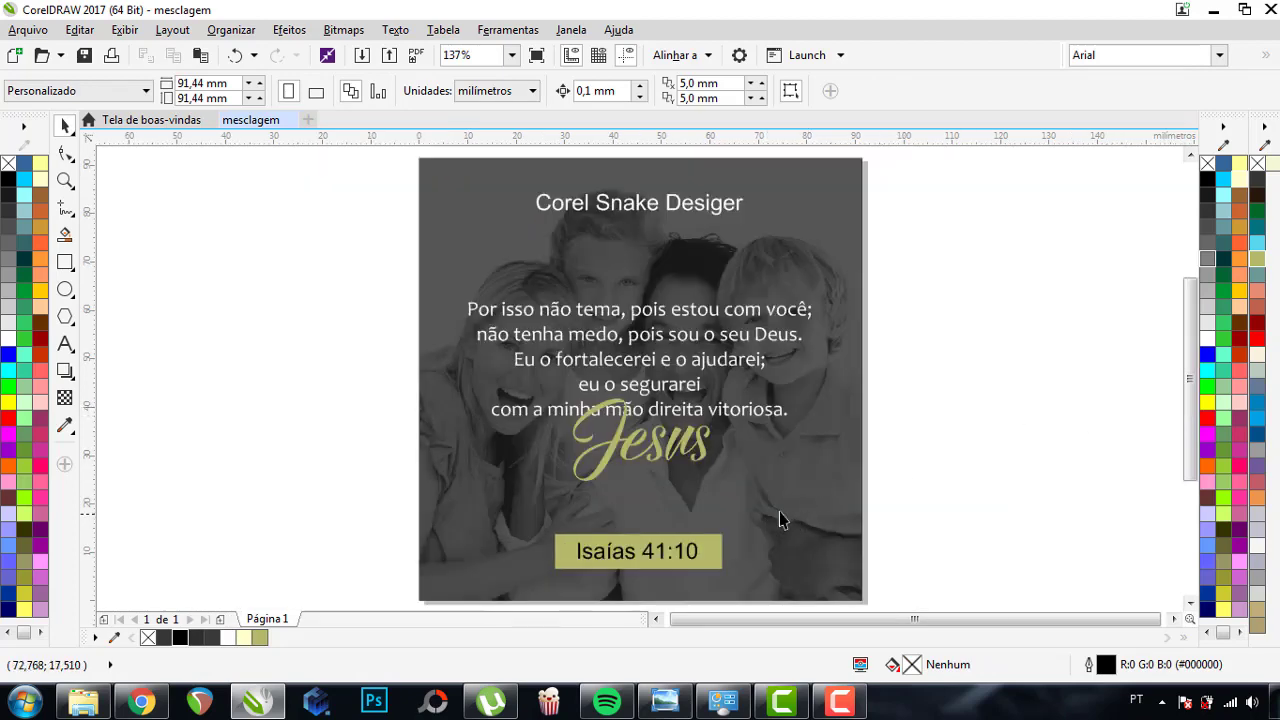
- Group the label text with its olive bar; try centring it on the card, then undo
drag(941, 483, 503, 593)
key(ctrl+g)
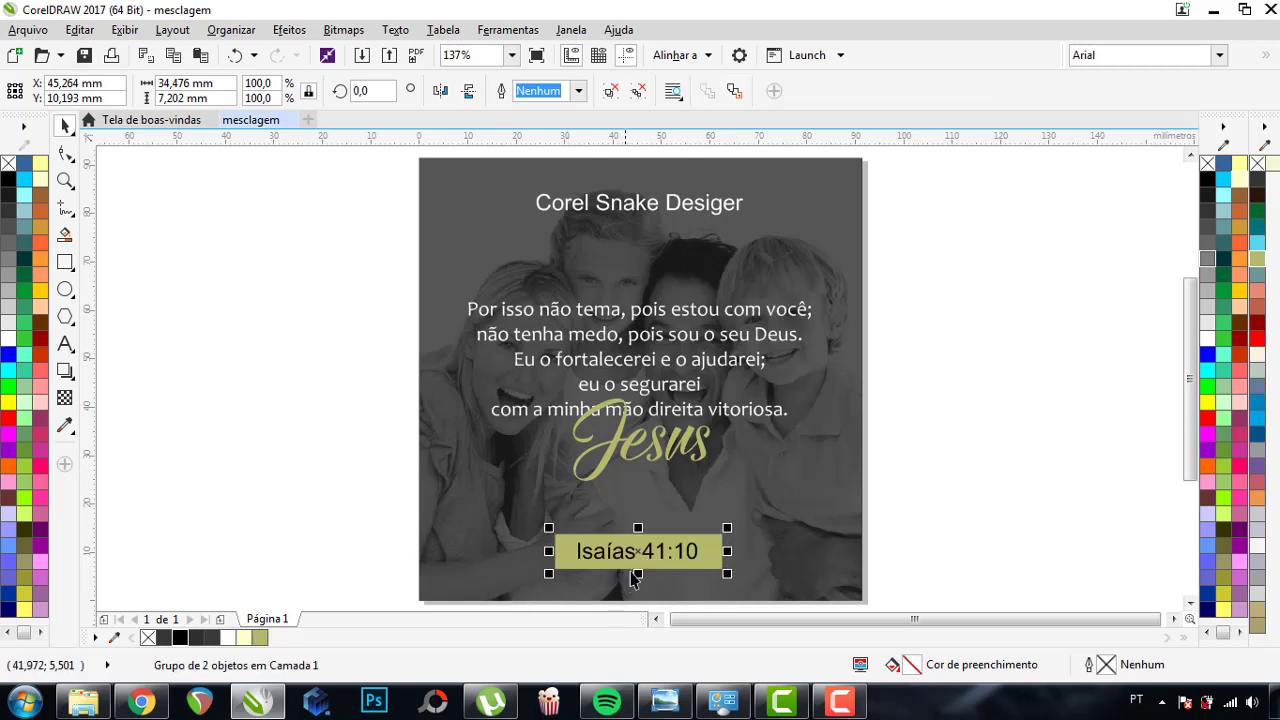
shift+click(779, 549)
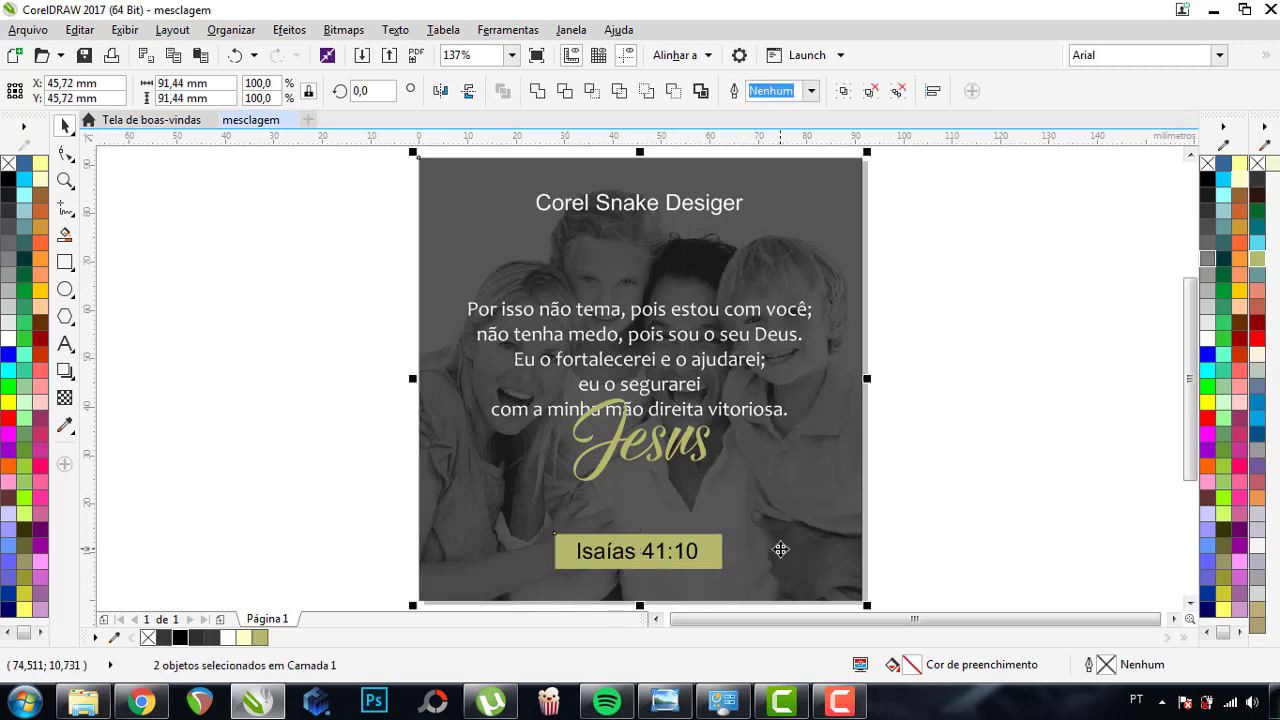
key(c)
click(988, 447)
click(700, 552)
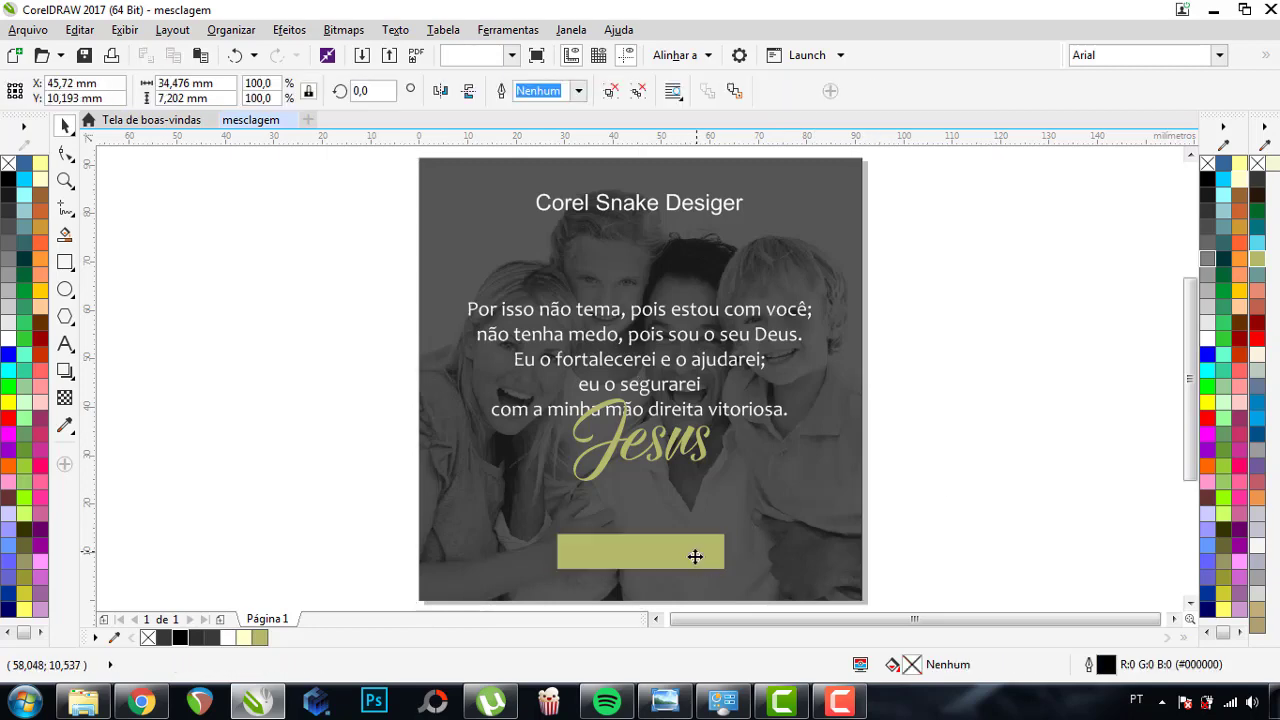
key(ctrl+z)
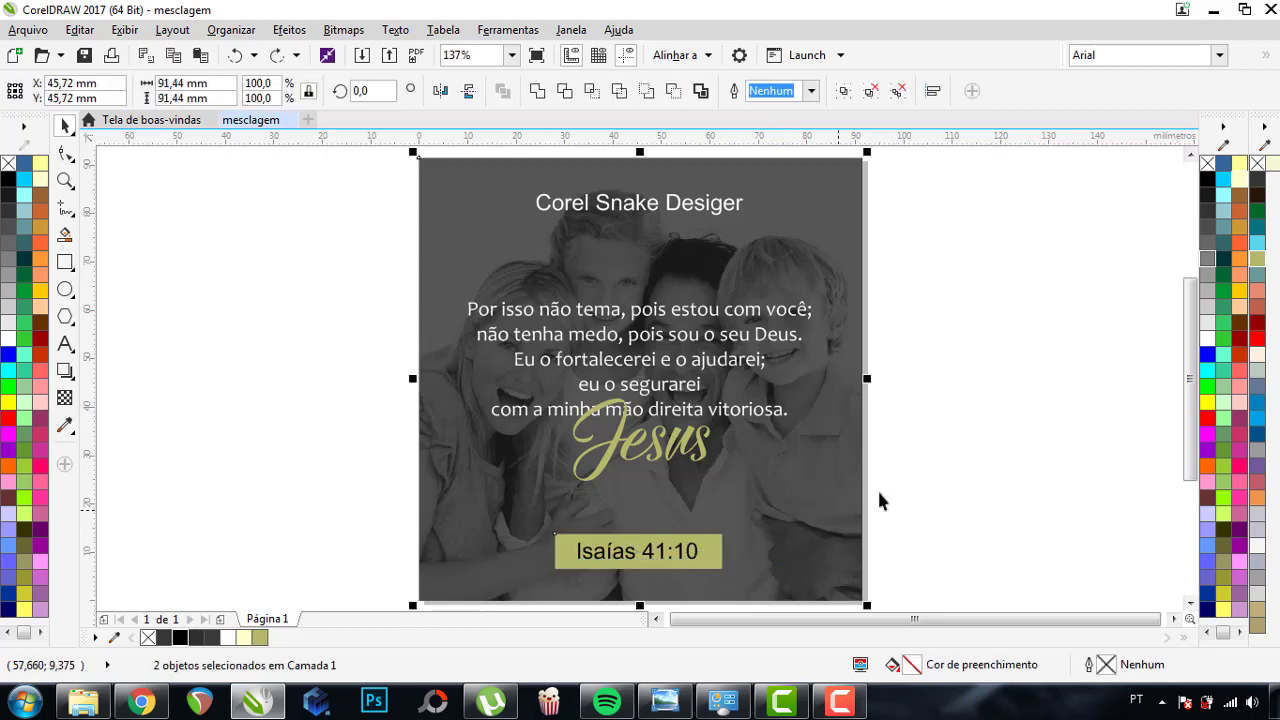
- Shift the label group slightly to centre it and preview the card full screen
click(951, 458)
click(663, 565)
shift+click(776, 555)
click(951, 505)
drag(700, 551, 702, 543)
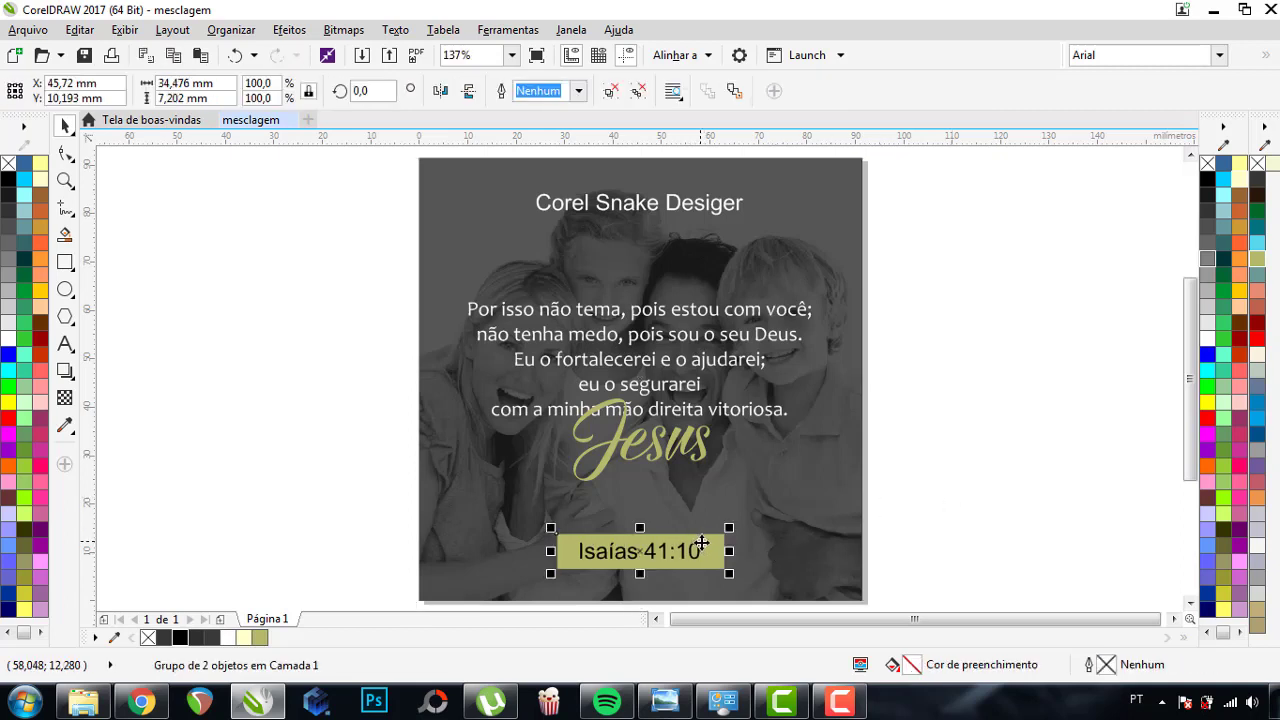
shift+click(720, 528)
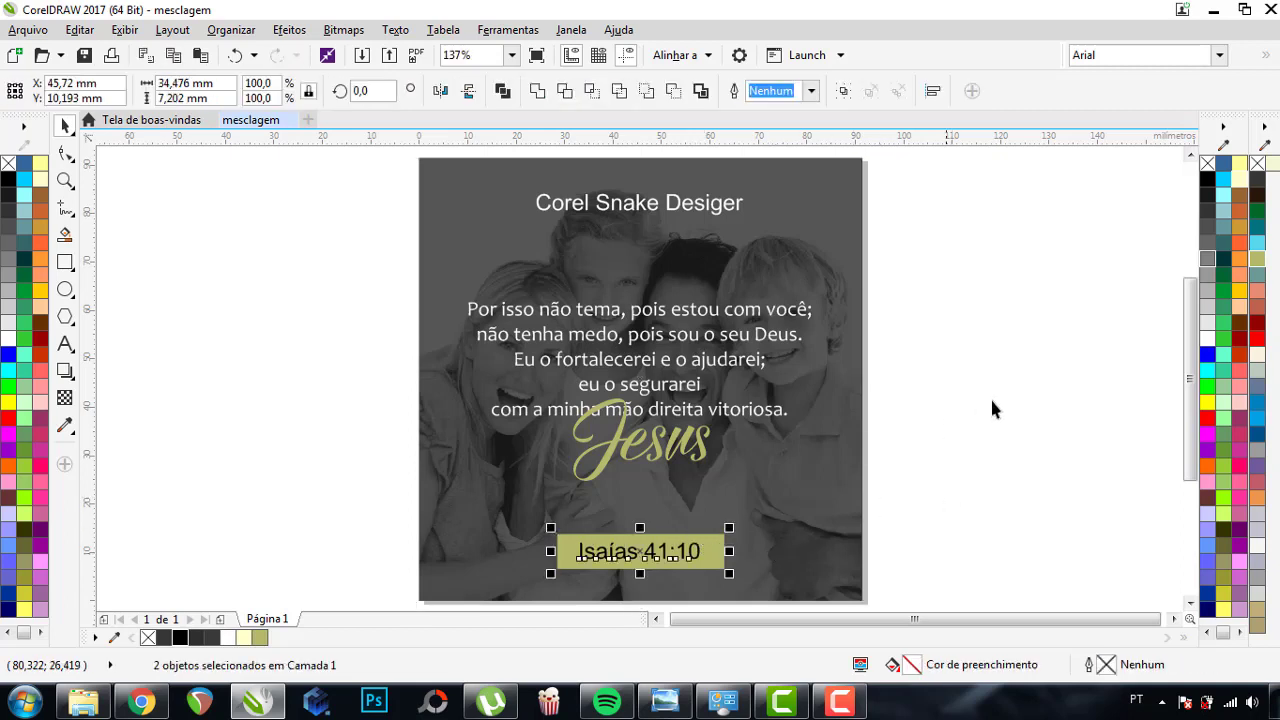
click(995, 404)
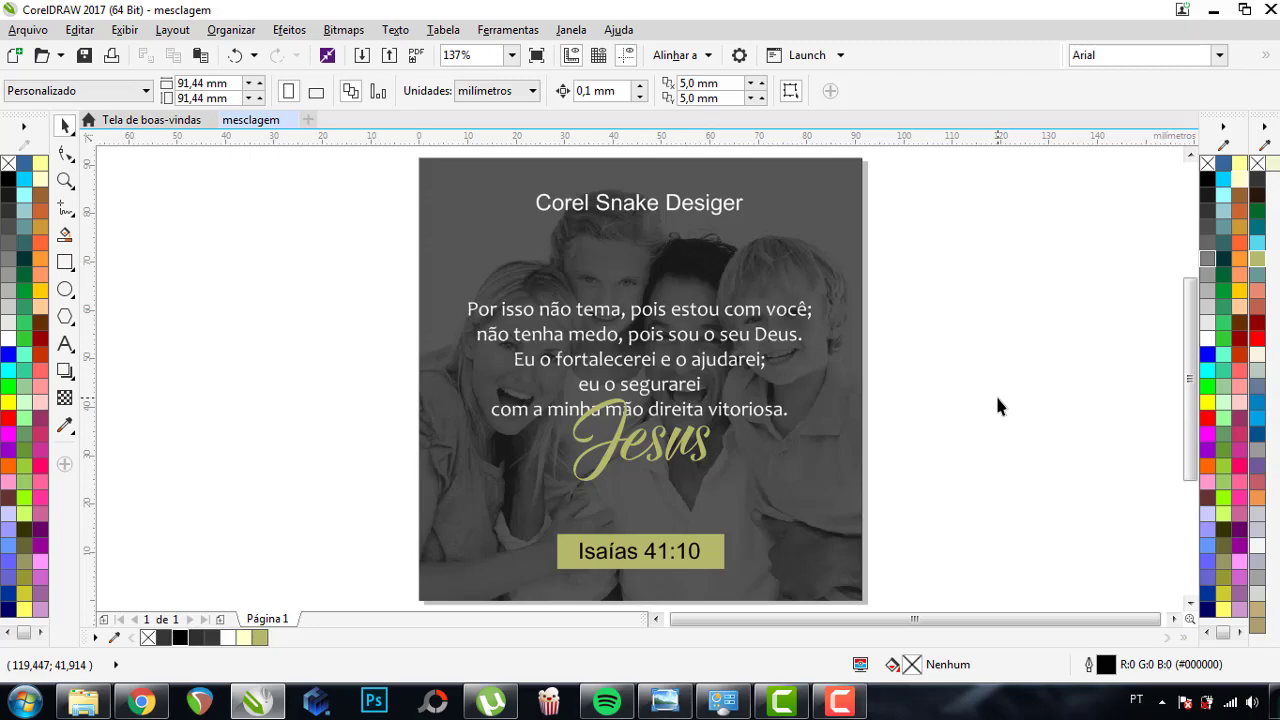
click(536, 57)
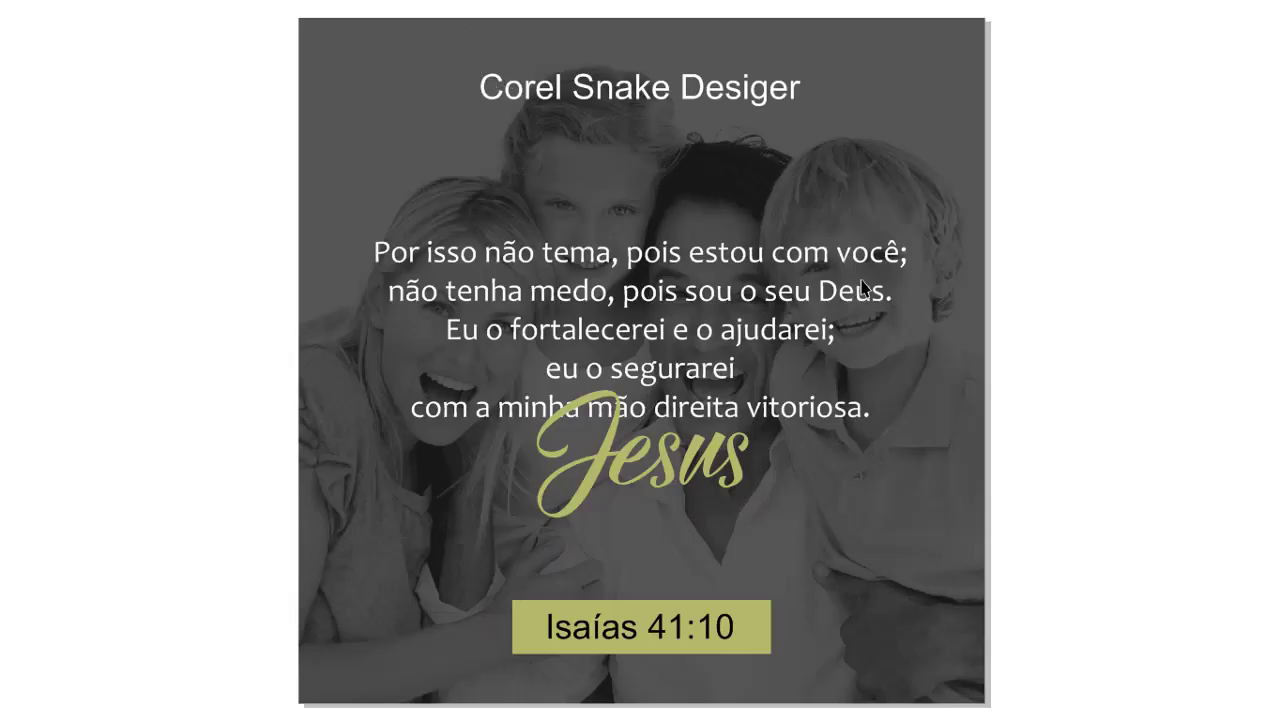
click(1023, 314)
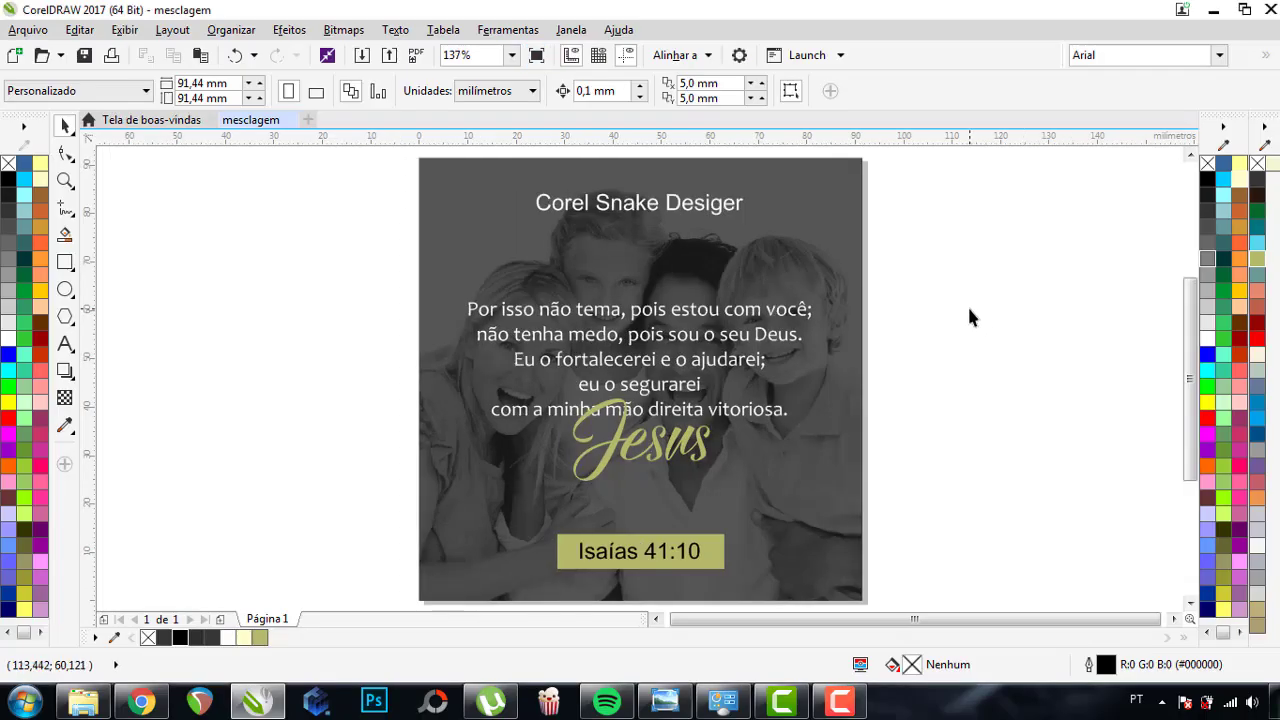
click(447, 418)
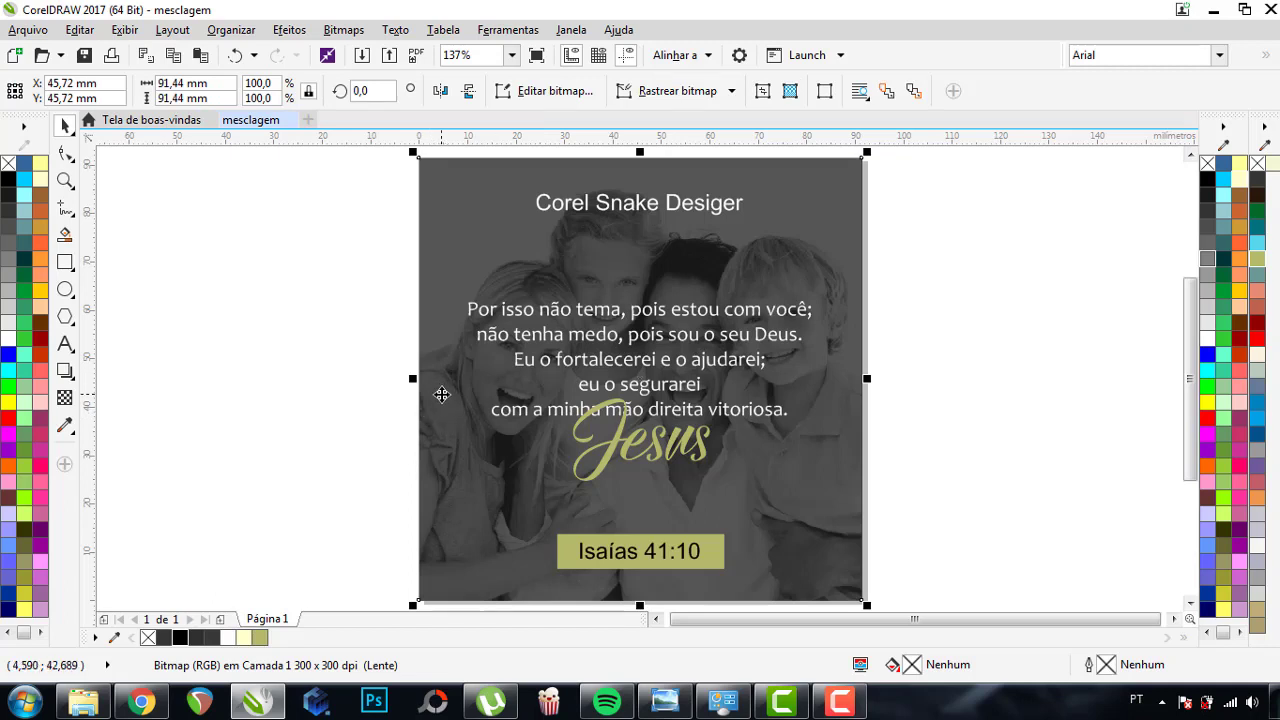
- Add an inward contour to the gray rectangle from the card's edge
key(Tab)
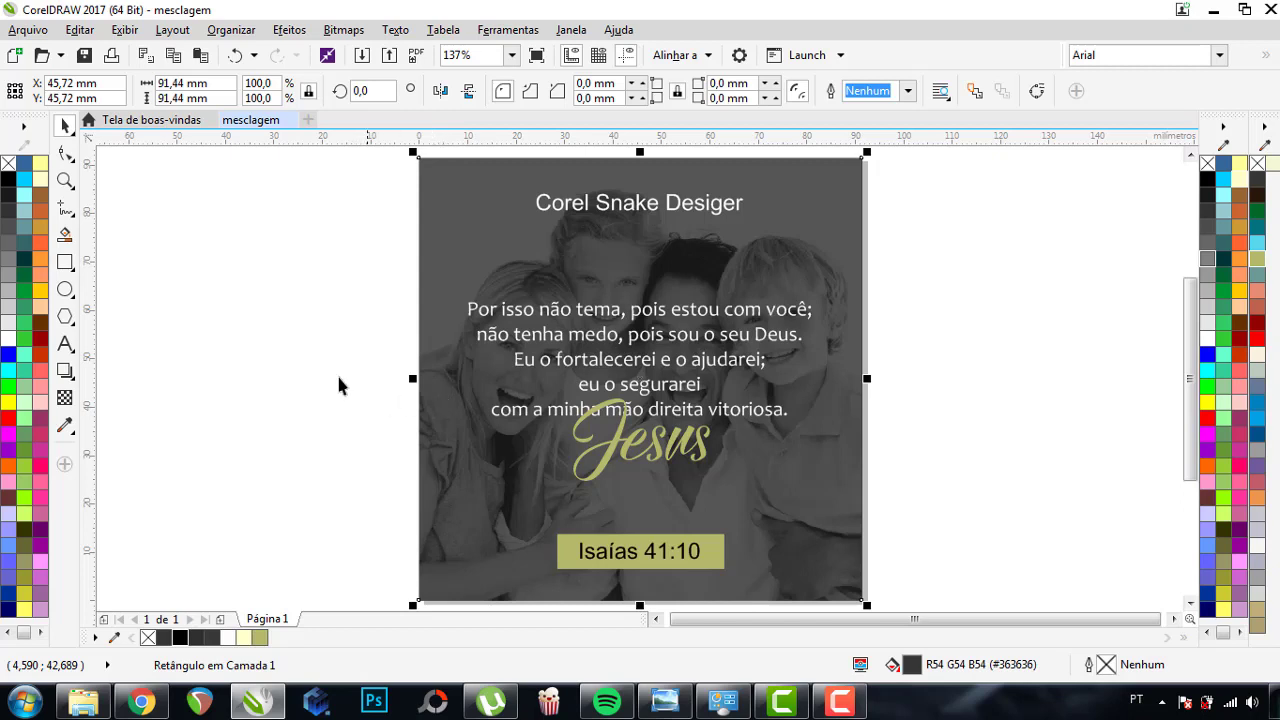
click(66, 372)
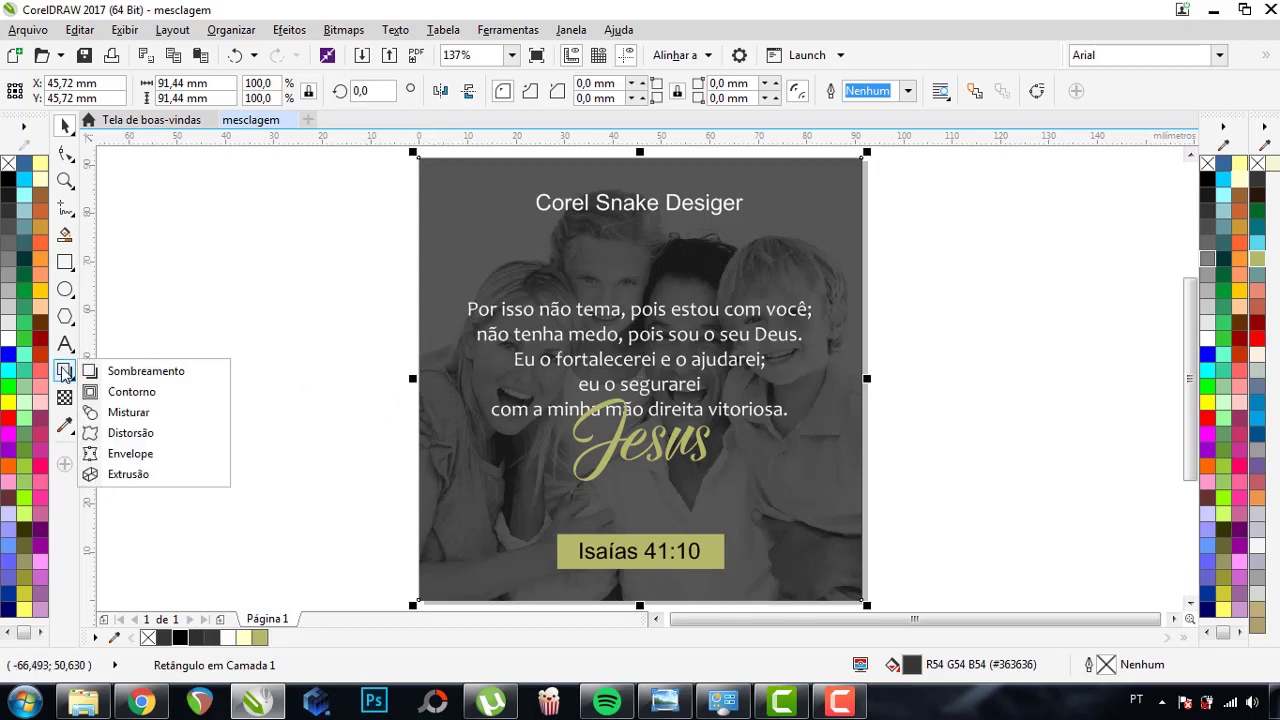
click(120, 397)
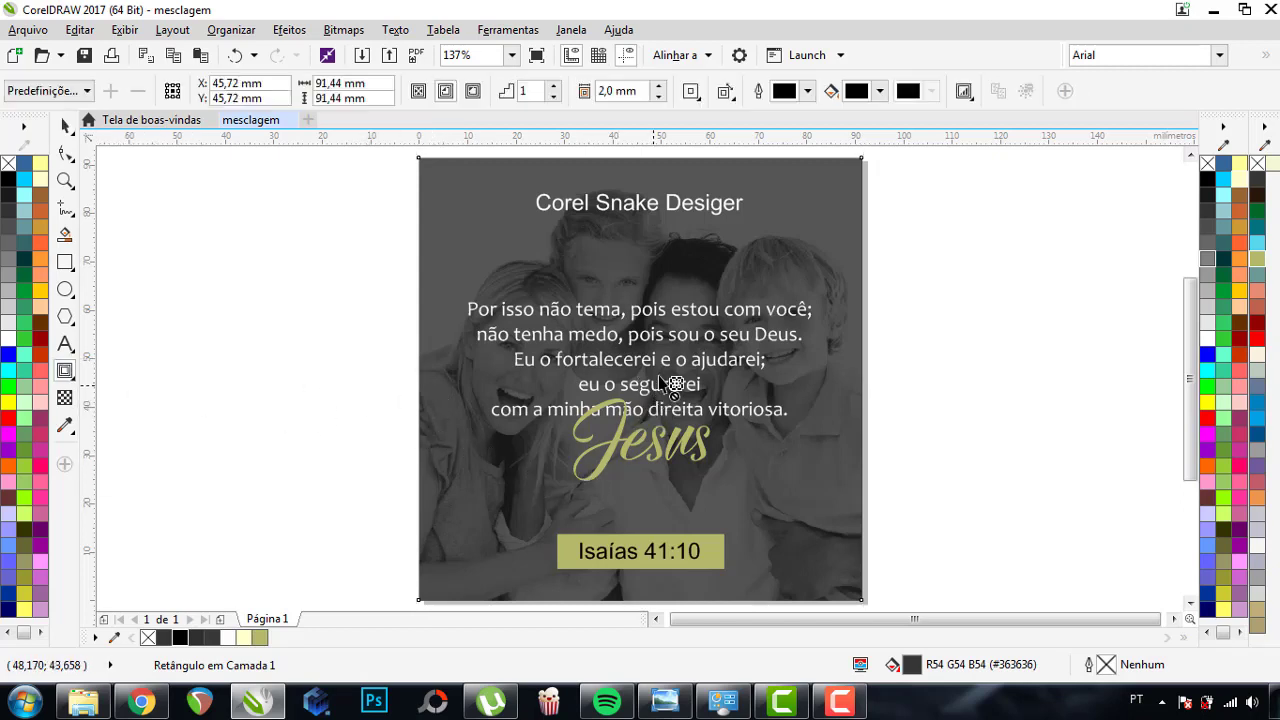
mouse_move(665, 385)
mouse_down()
mouse_move(597, 357)
mouse_move(838, 383)
mouse_up()
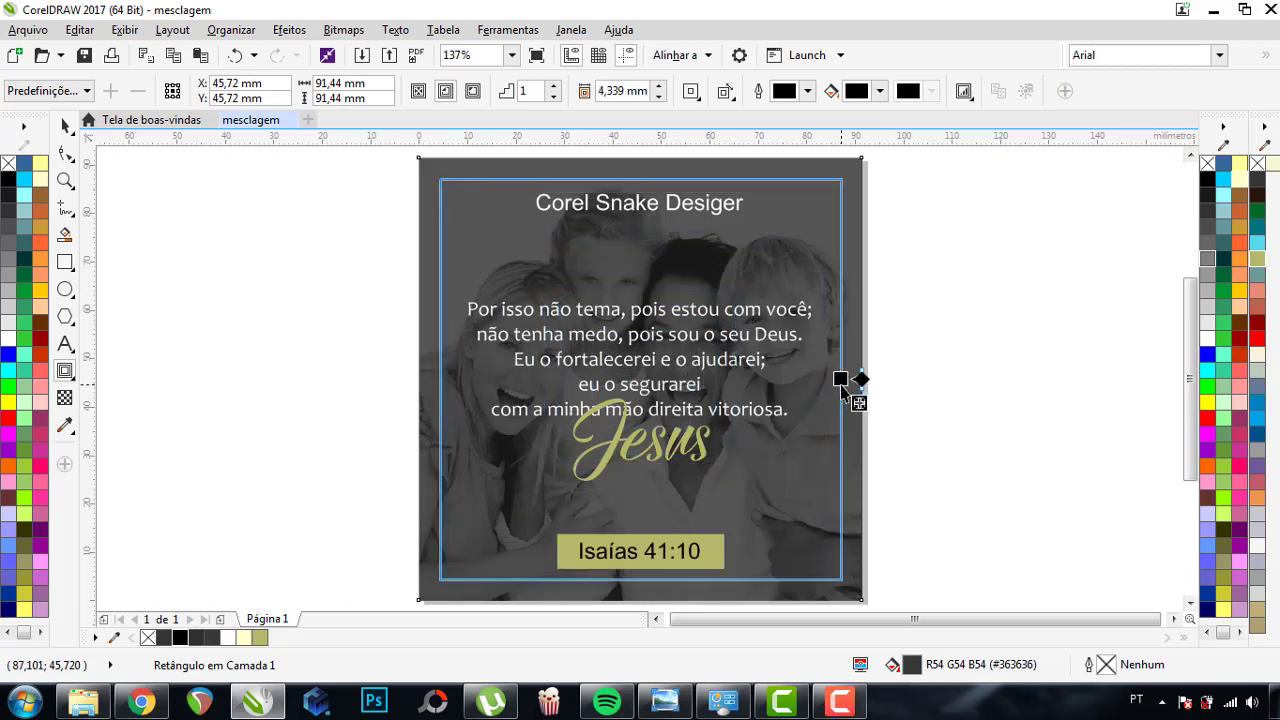
drag(842, 387, 834, 388)
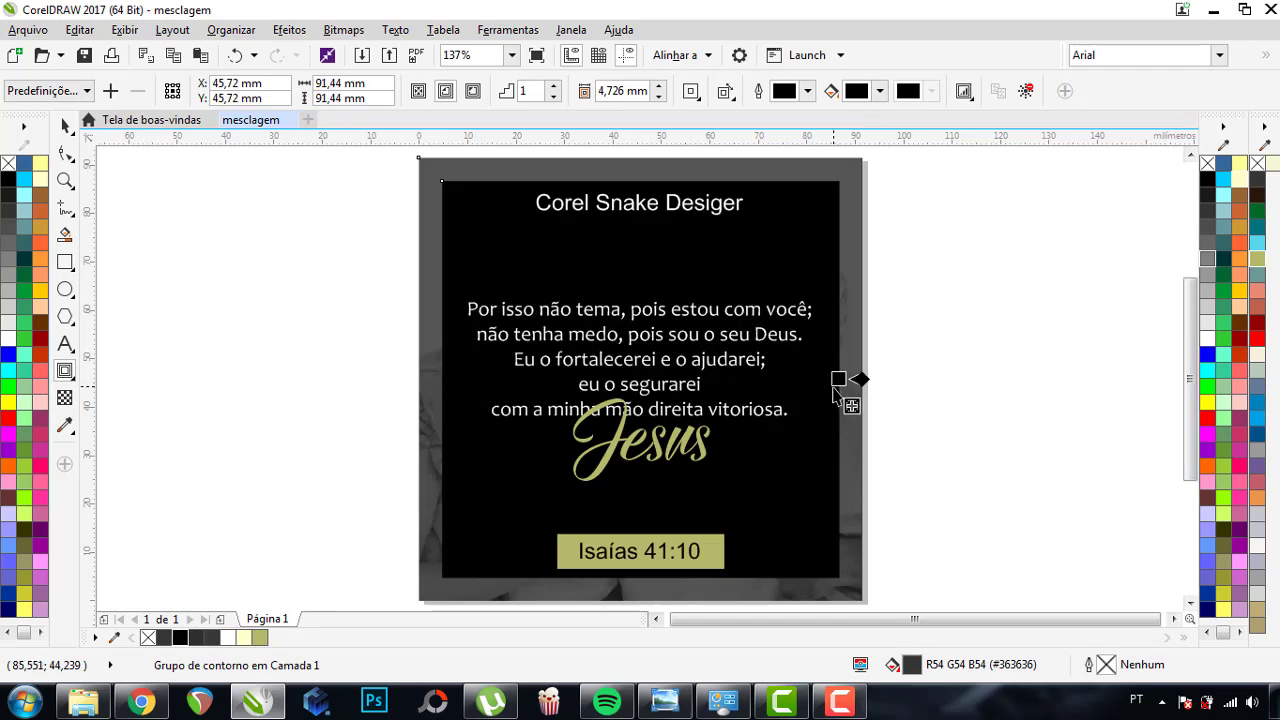
key(ctrl+k)
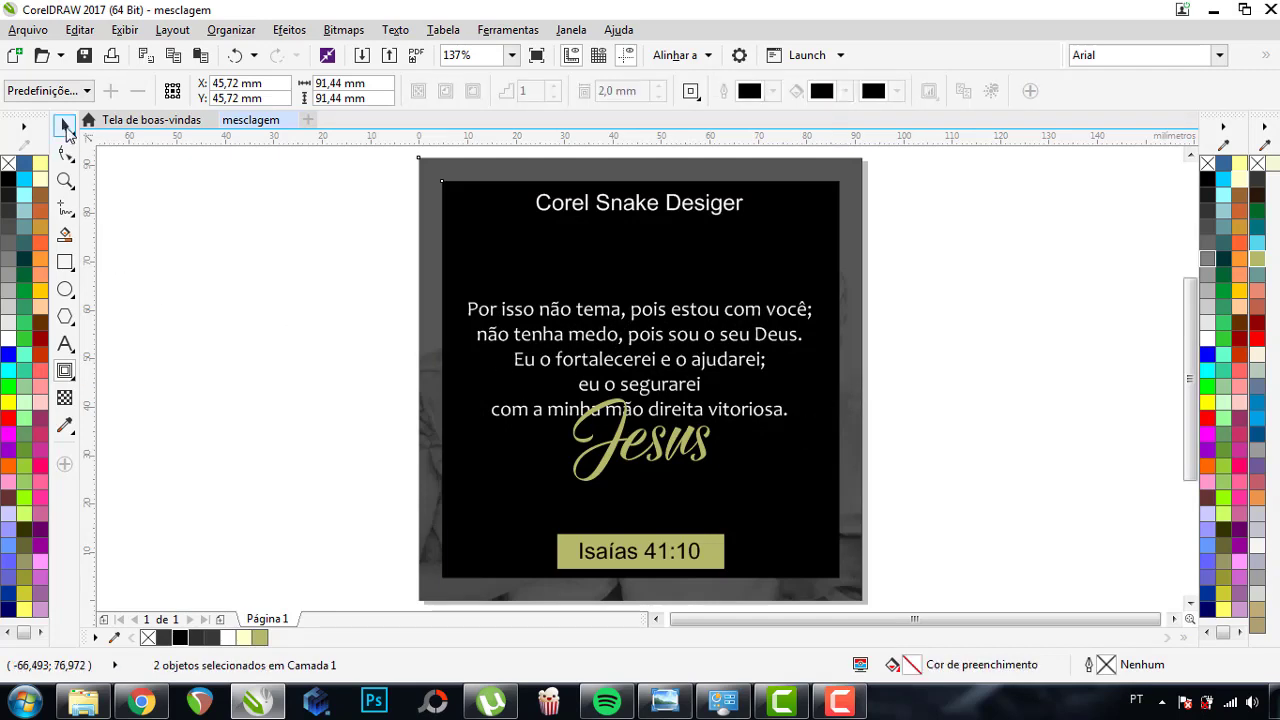
click(66, 125)
click(166, 249)
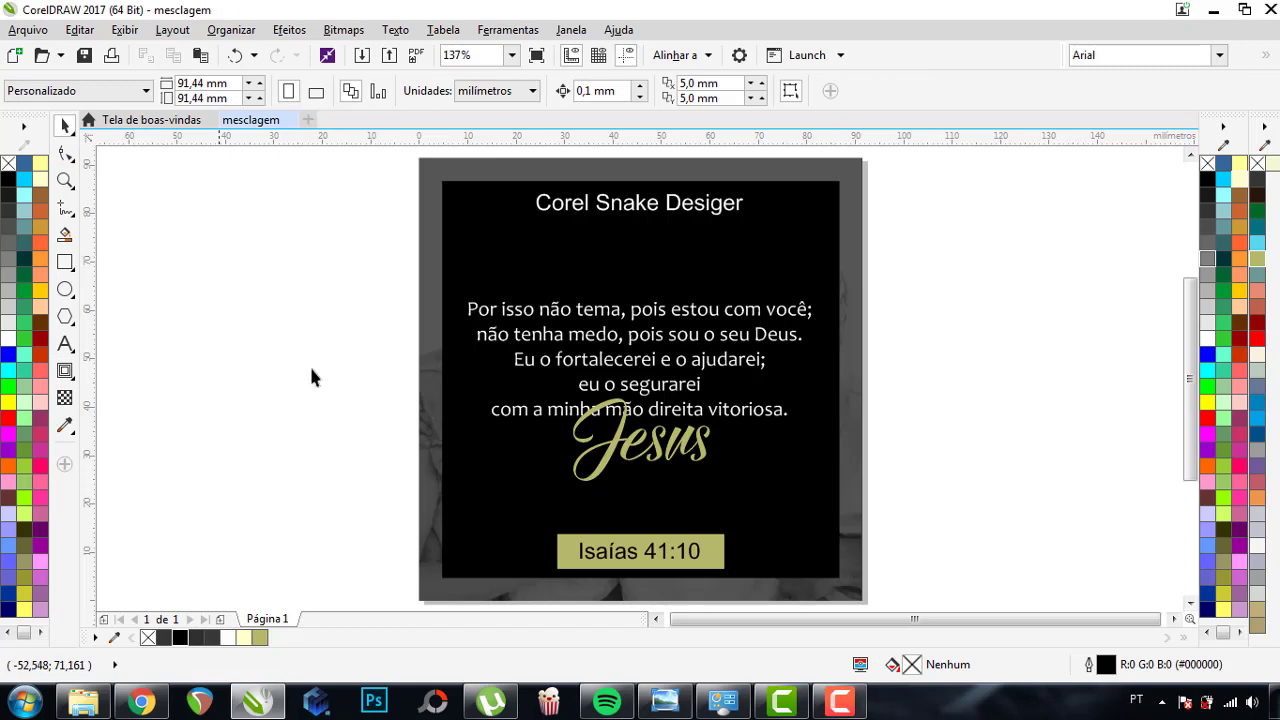
- Give the black rectangle over the photo uniform transparency of 69
click(465, 460)
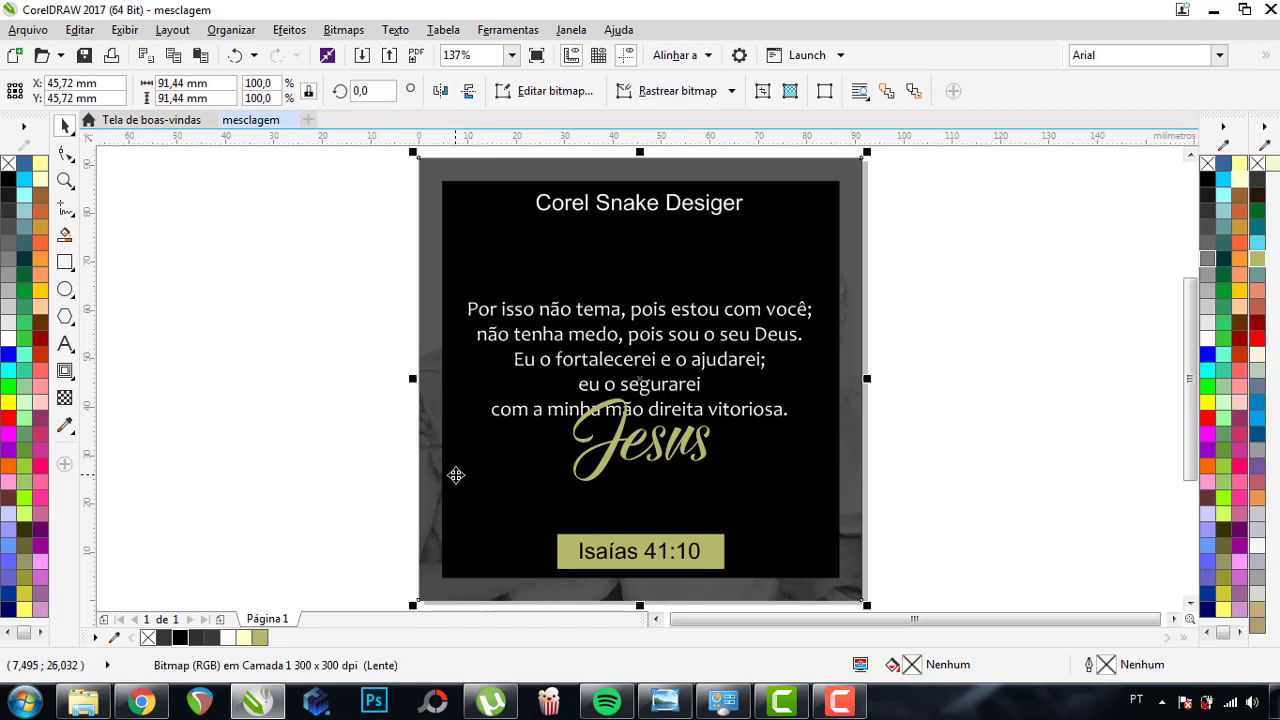
click(470, 450)
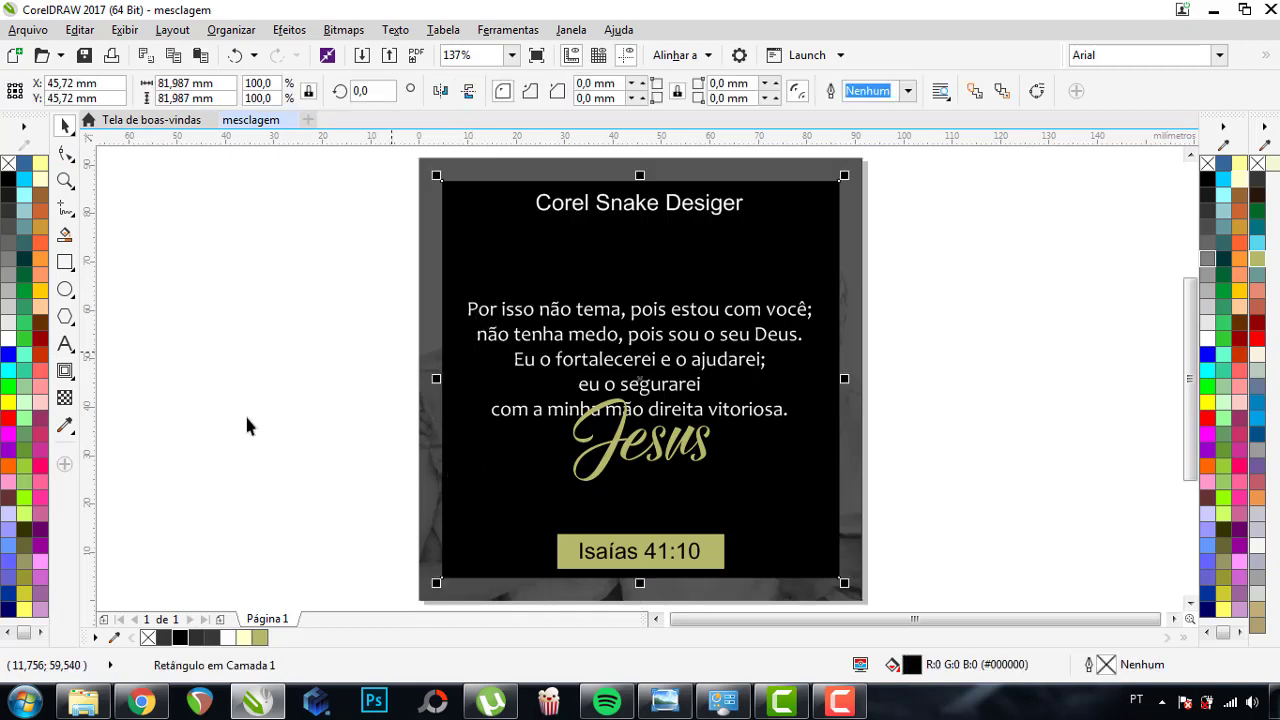
click(65, 397)
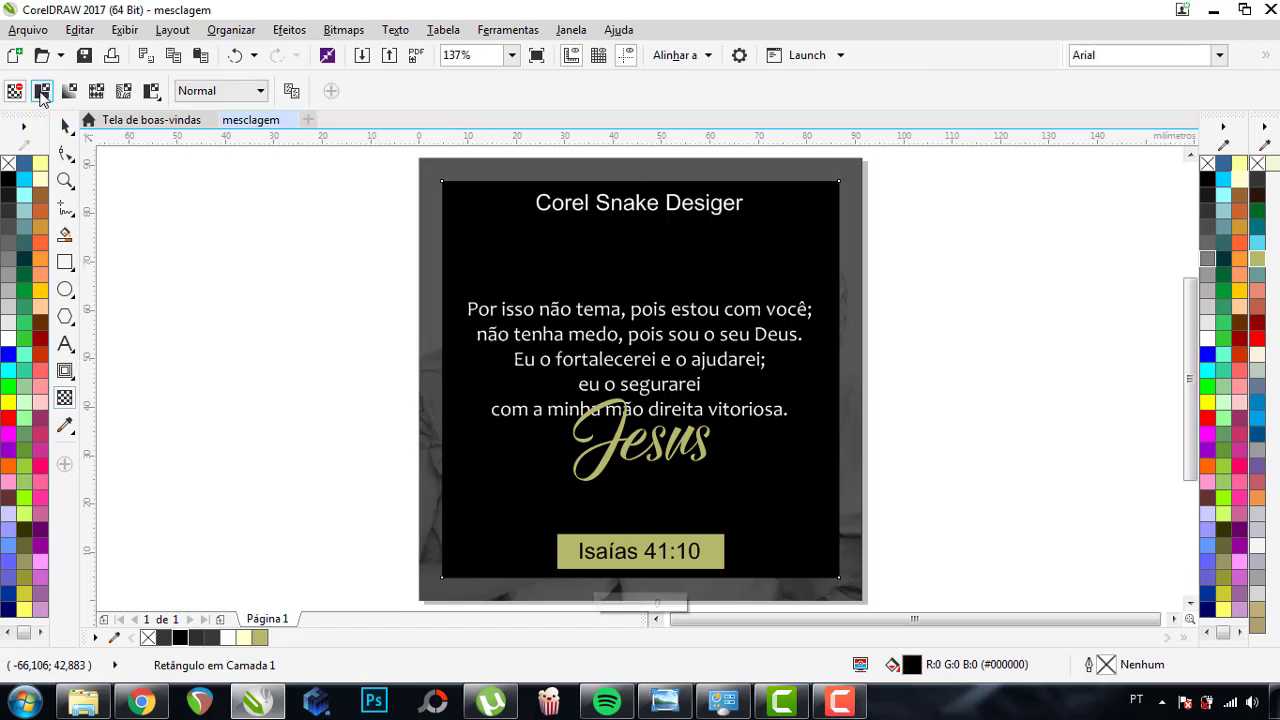
click(42, 91)
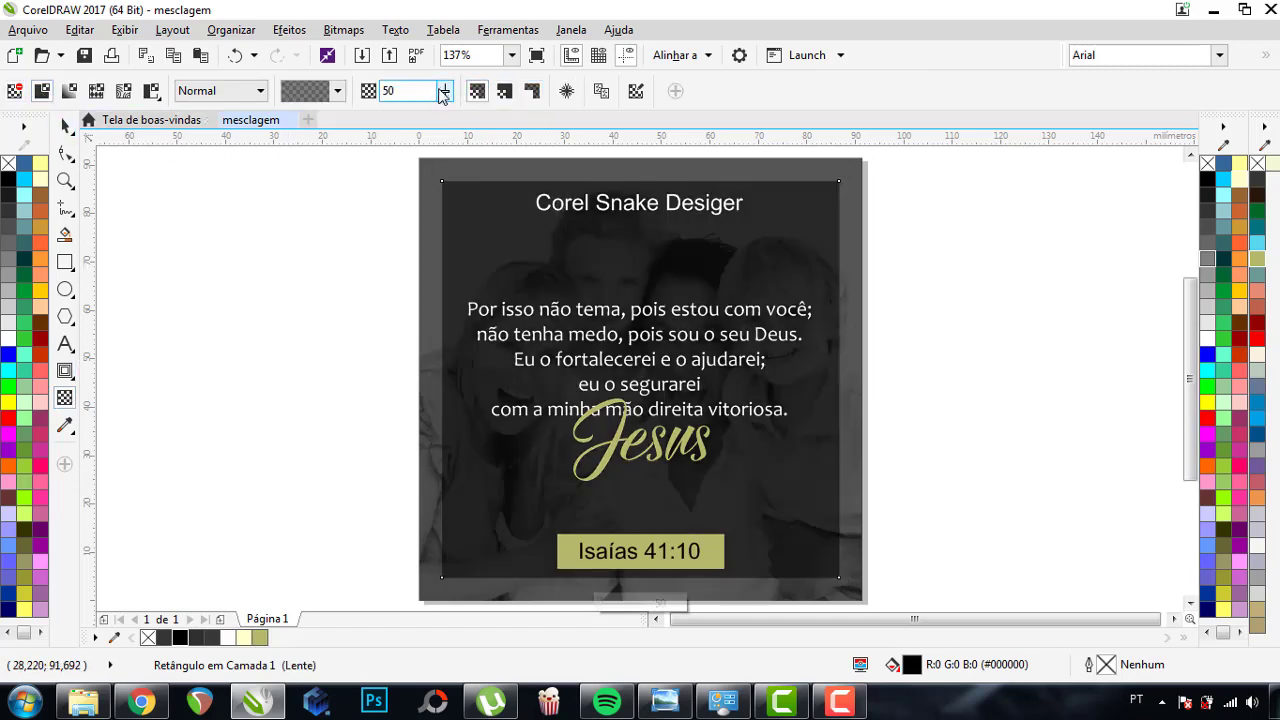
mouse_move(445, 91)
mouse_down()
mouse_move(450, 134)
mouse_move(477, 131)
mouse_up()
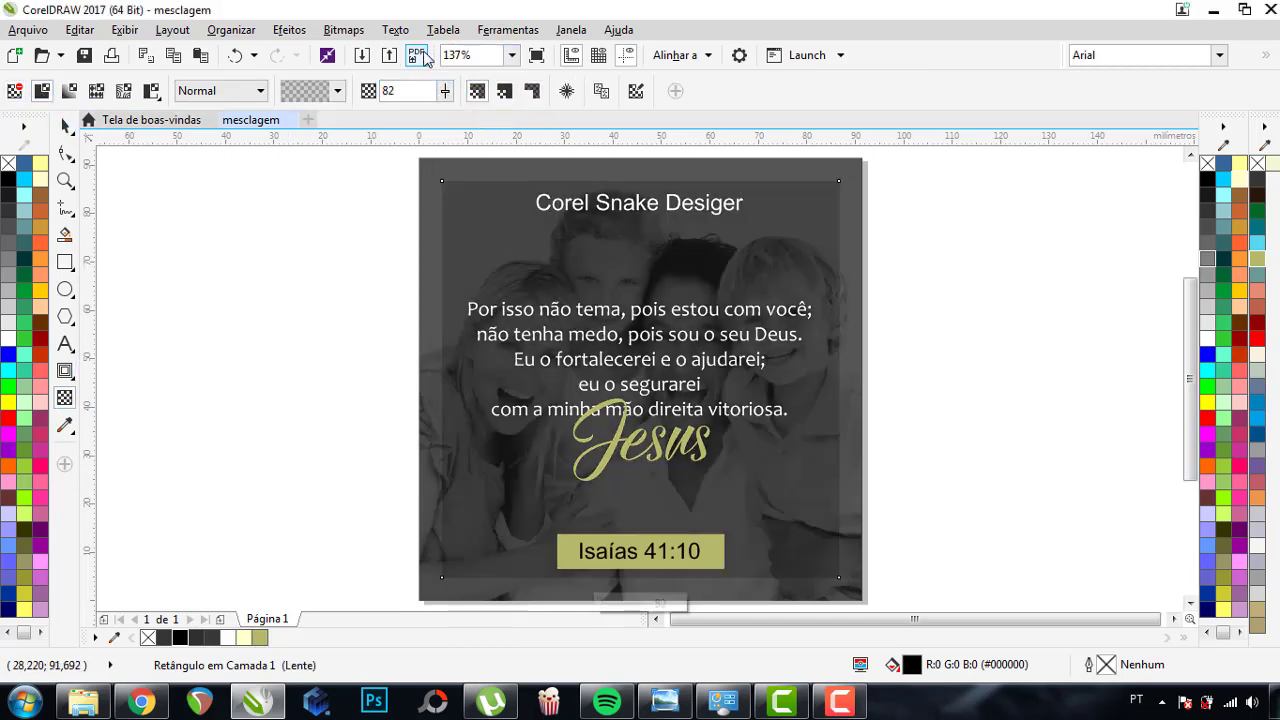
drag(445, 91, 432, 128)
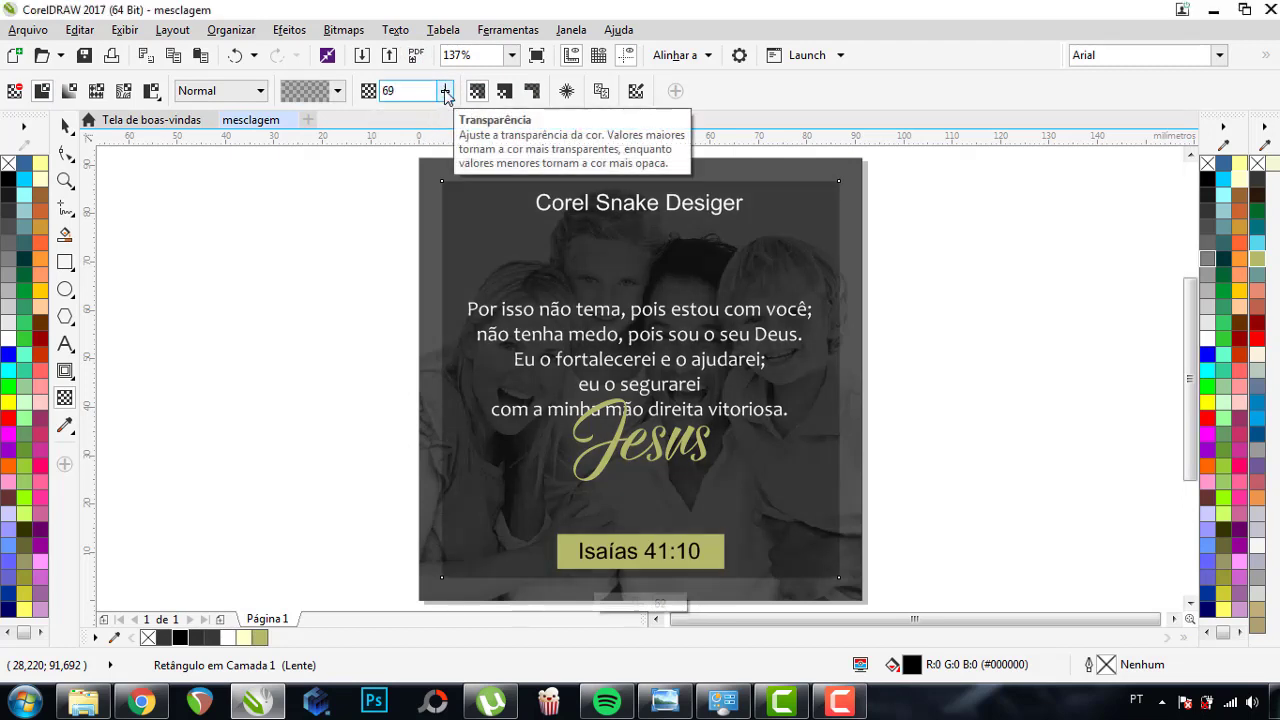
- Preview the design full screen, then select the whole card group
click(65, 125)
click(235, 268)
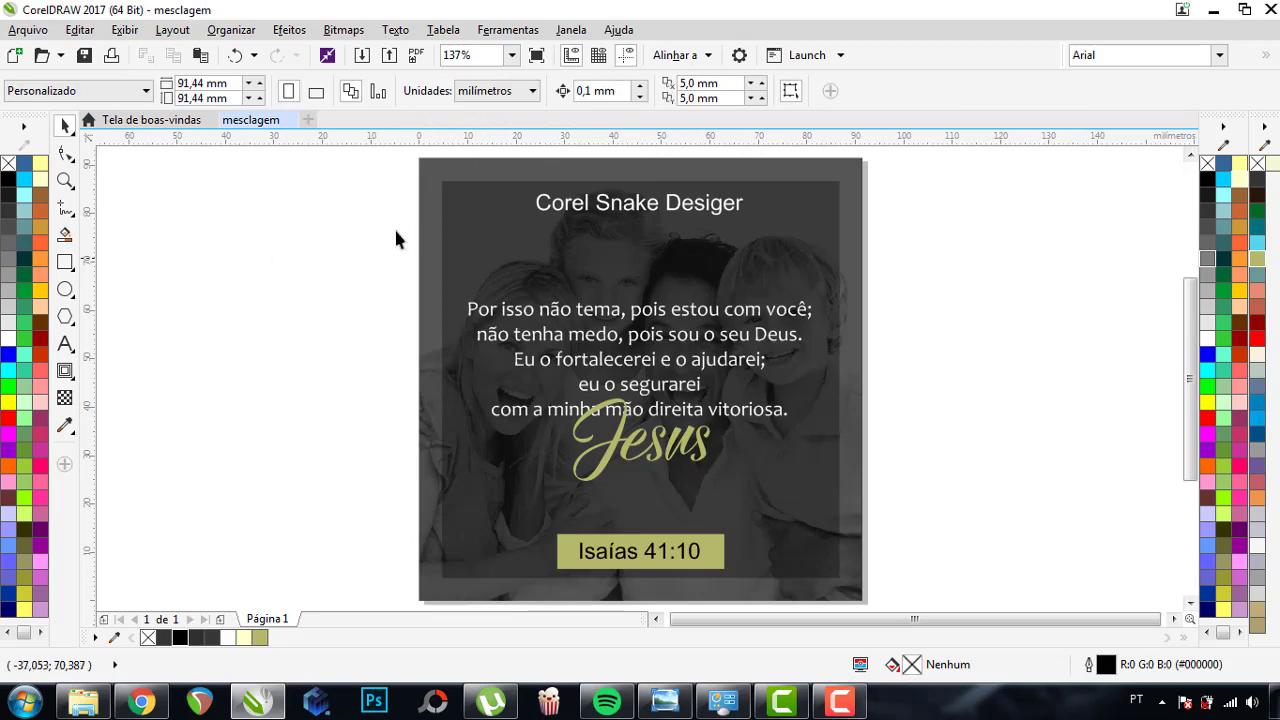
click(541, 57)
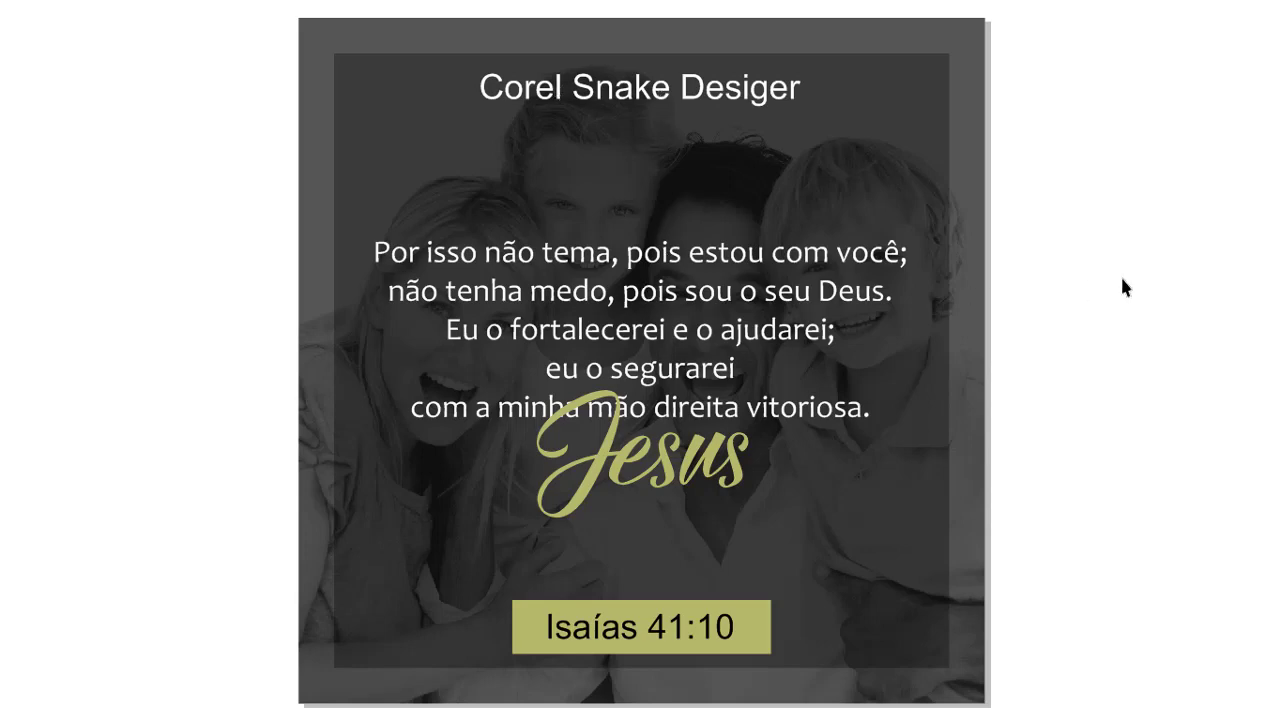
click(1012, 253)
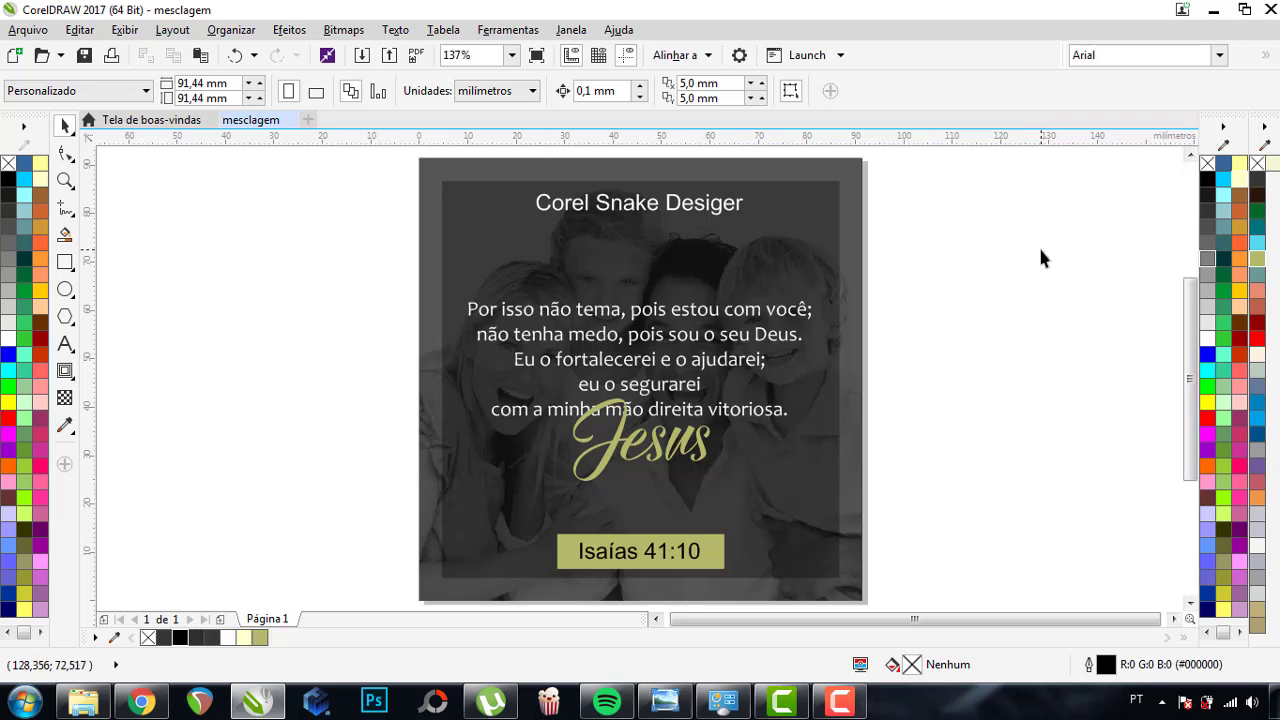
click(833, 282)
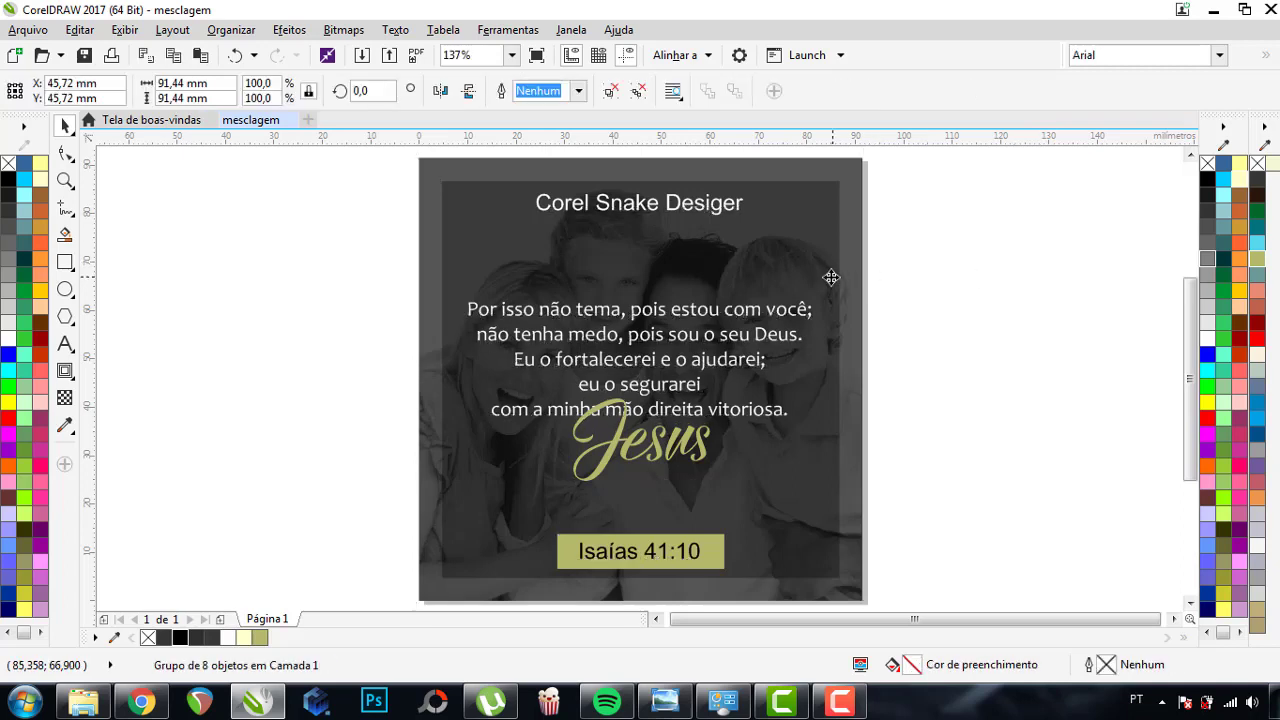
- Convert the card group to a 300 dpi bitmap
click(349, 36)
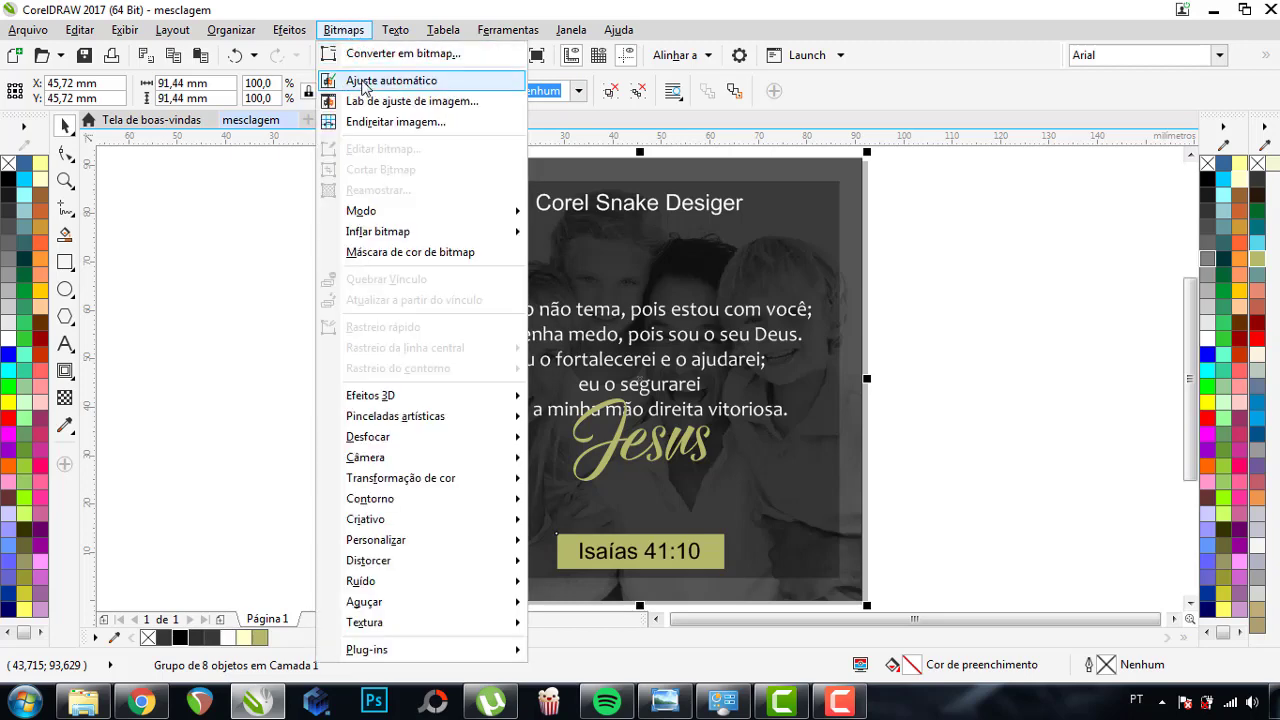
click(385, 53)
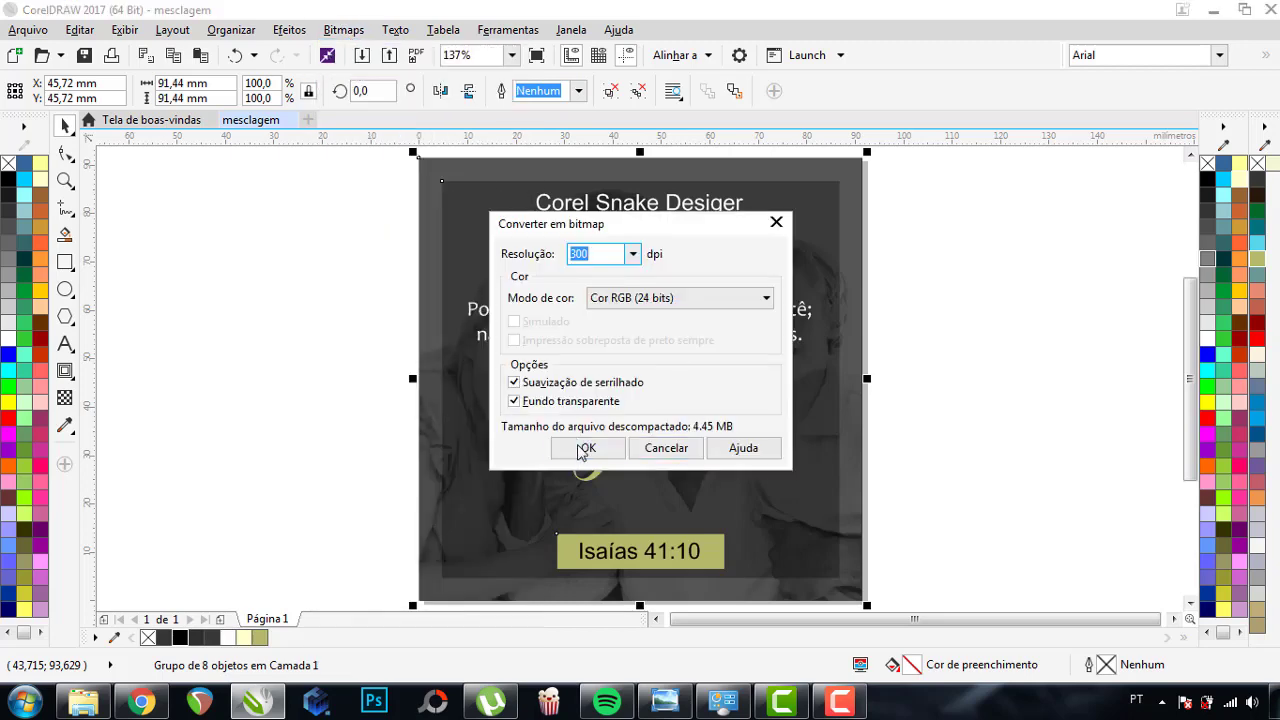
click(572, 452)
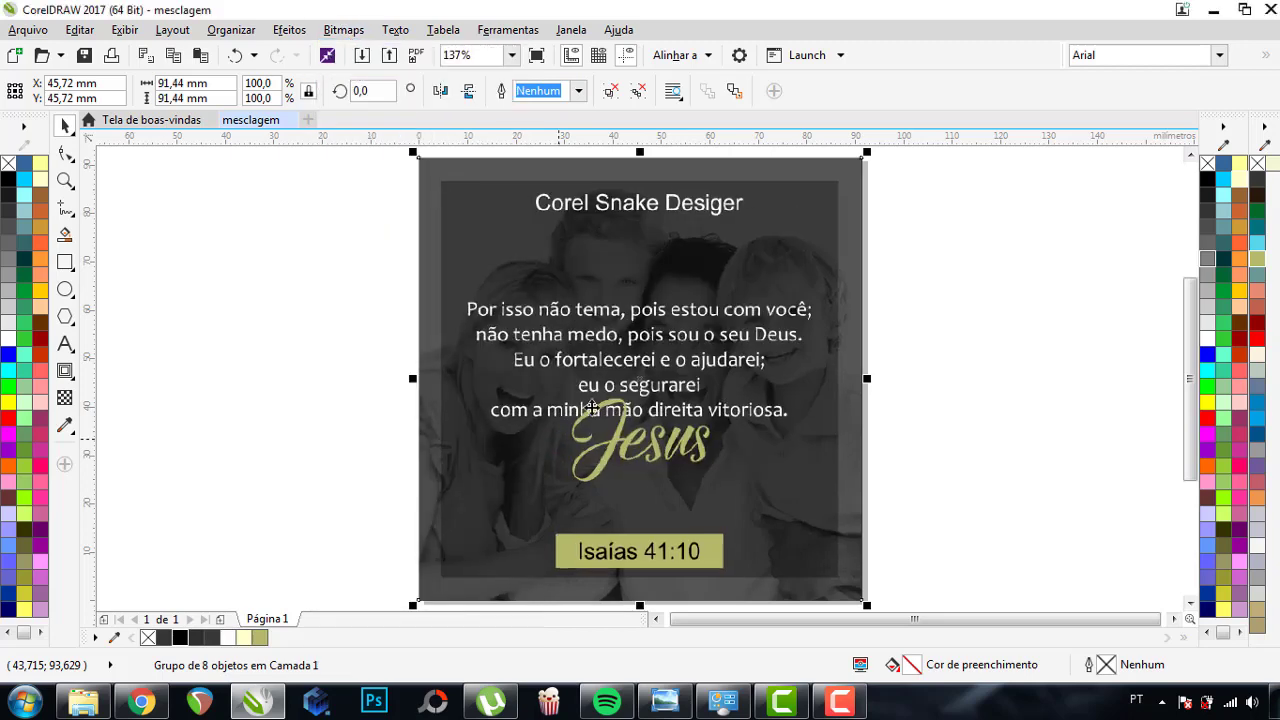
- Apply a Gaussian blur of about 3 pixels to the bitmap
click(343, 29)
mouse_move(368, 437)
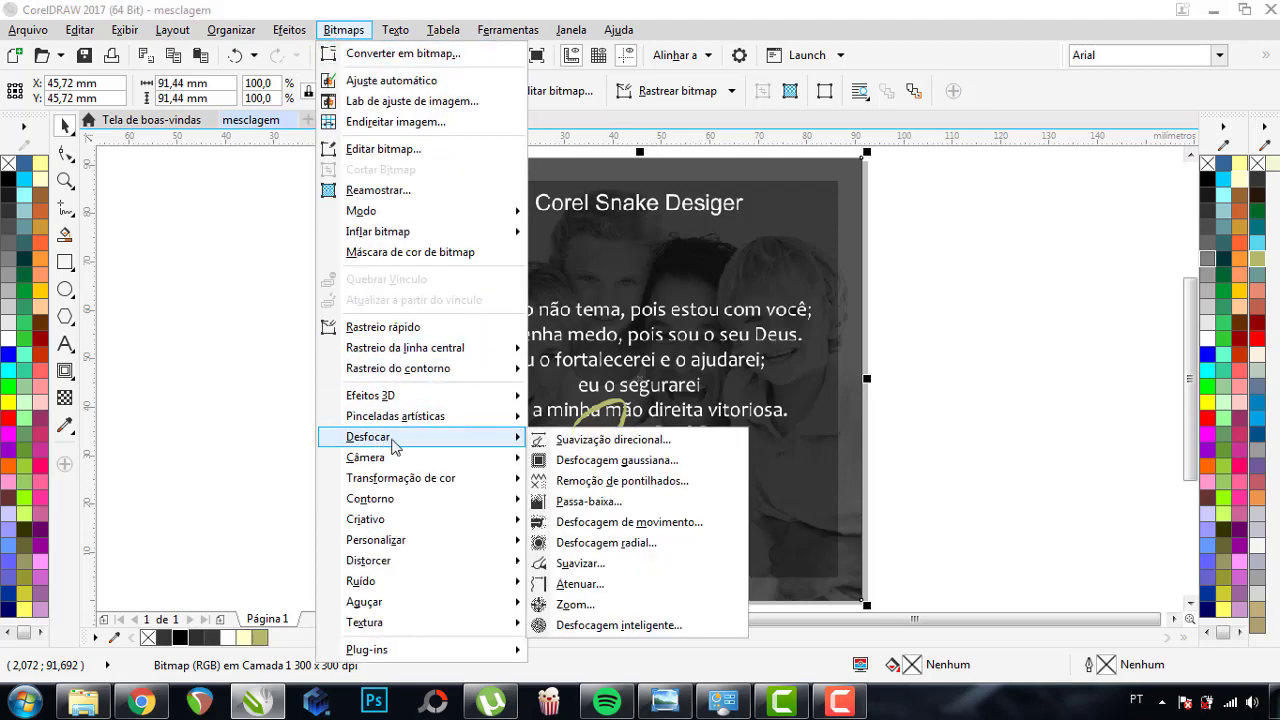
click(590, 460)
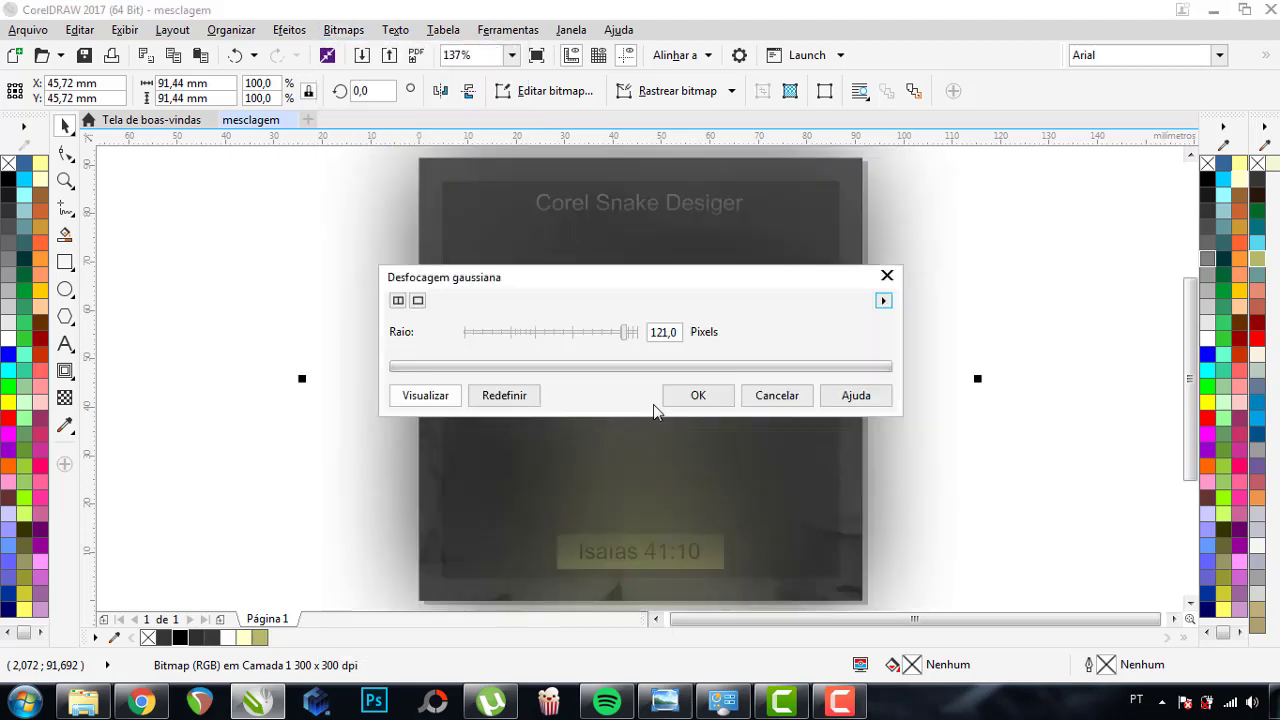
drag(515, 340, 532, 340)
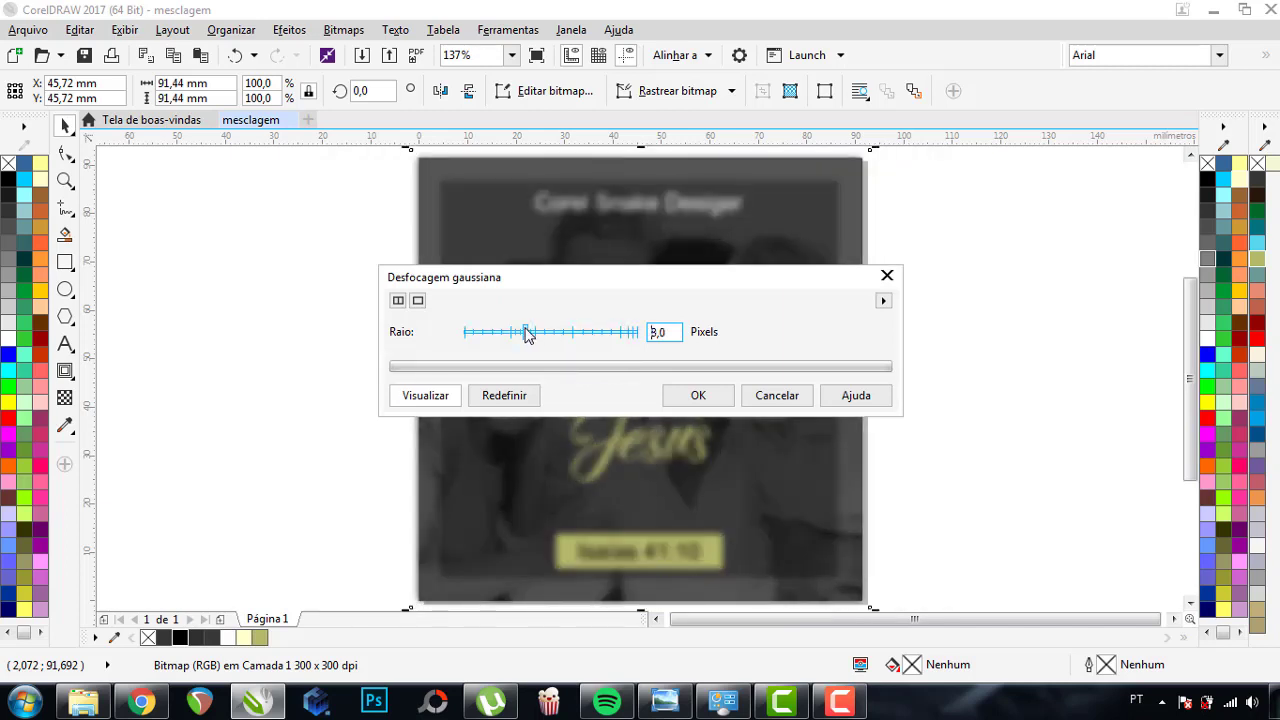
click(690, 395)
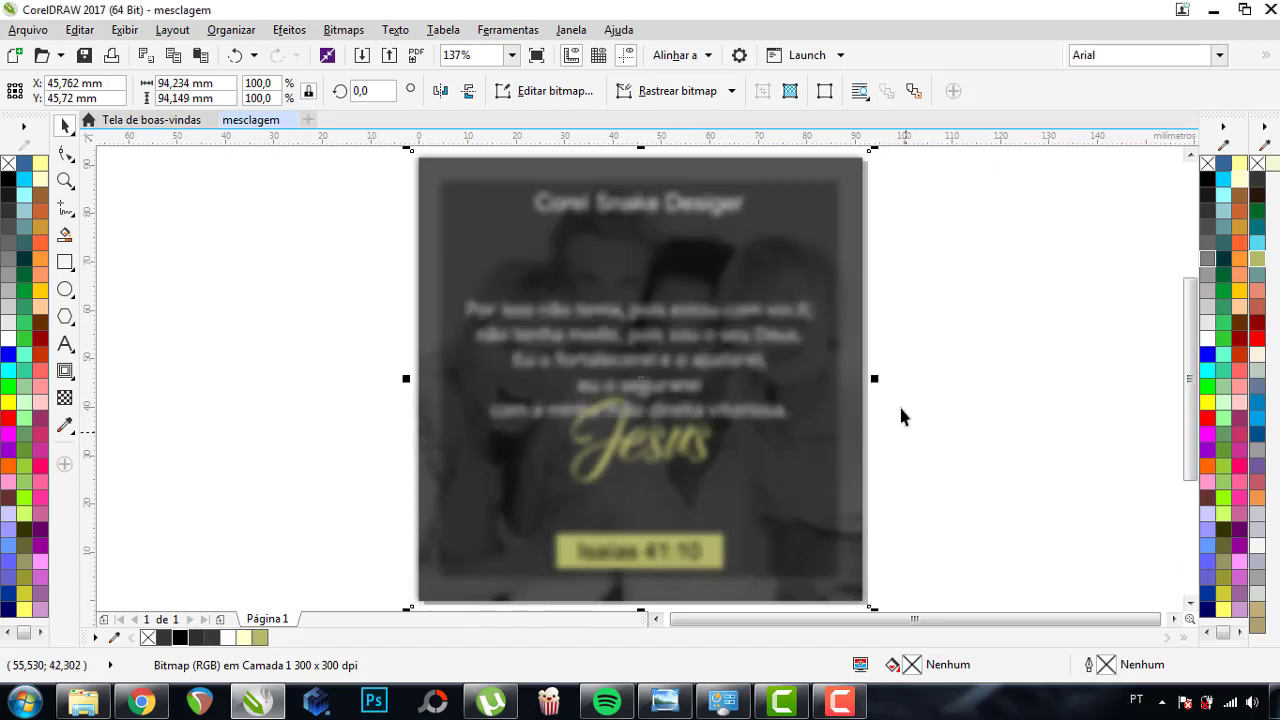
- Shrink the blurred bitmap to about 87%, place a copy beside the card, and send it behind
scroll(715, 275, down, 3)
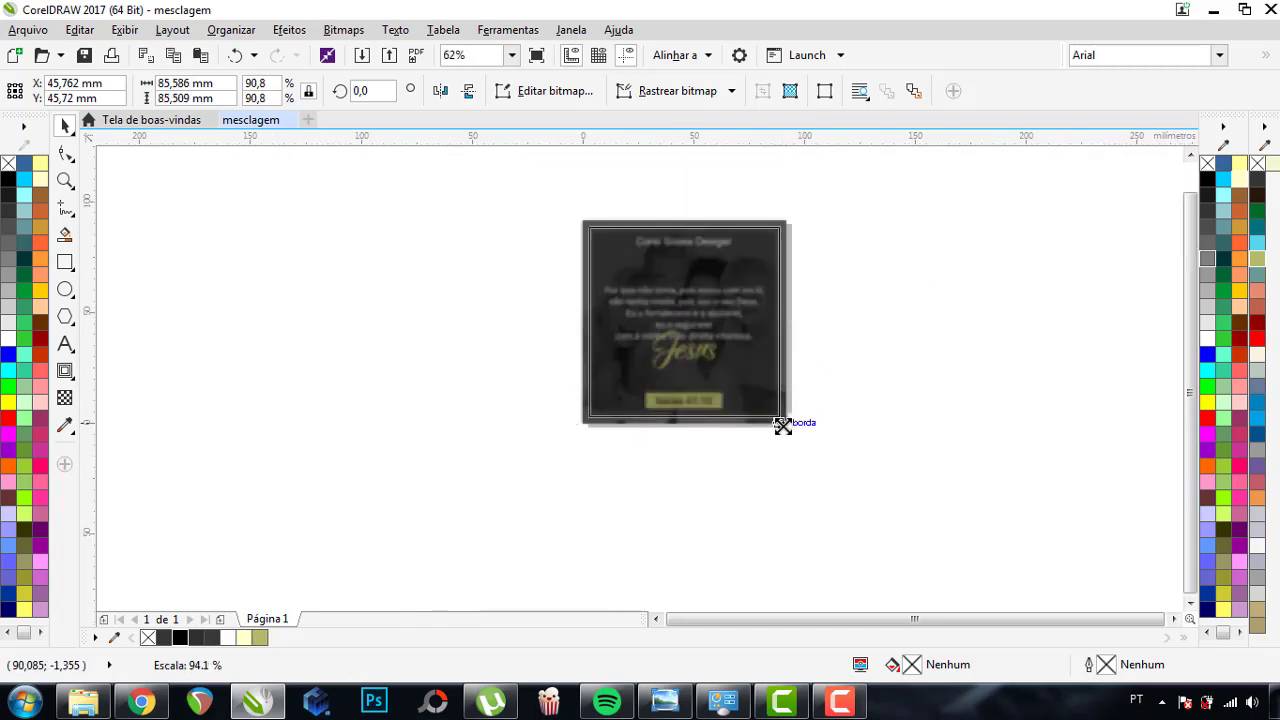
drag(793, 433, 764, 402)
mouse_move(667, 306)
mouse_down()
mouse_move(634, 293)
mouse_move(733, 340)
mouse_up()
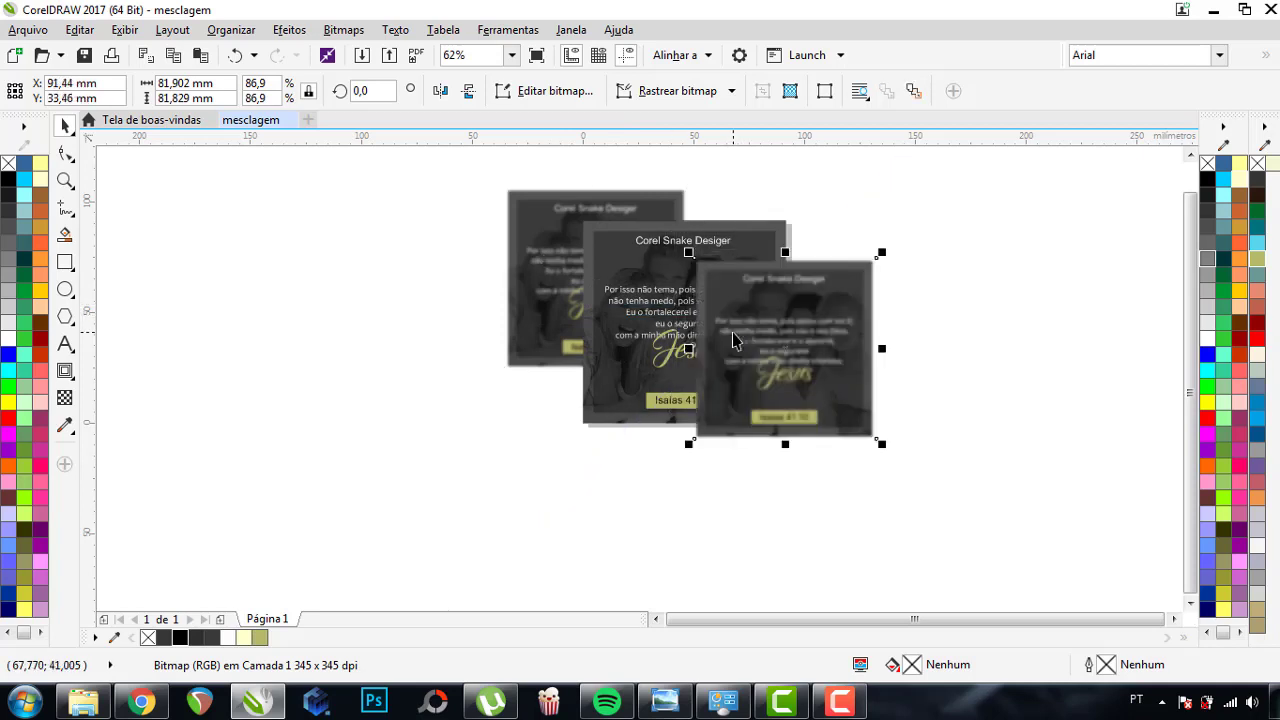
key(shift+Page_Down)
- Try moving the right blurred copy up and right, then undo those moves
scroll(733, 340, up, 1)
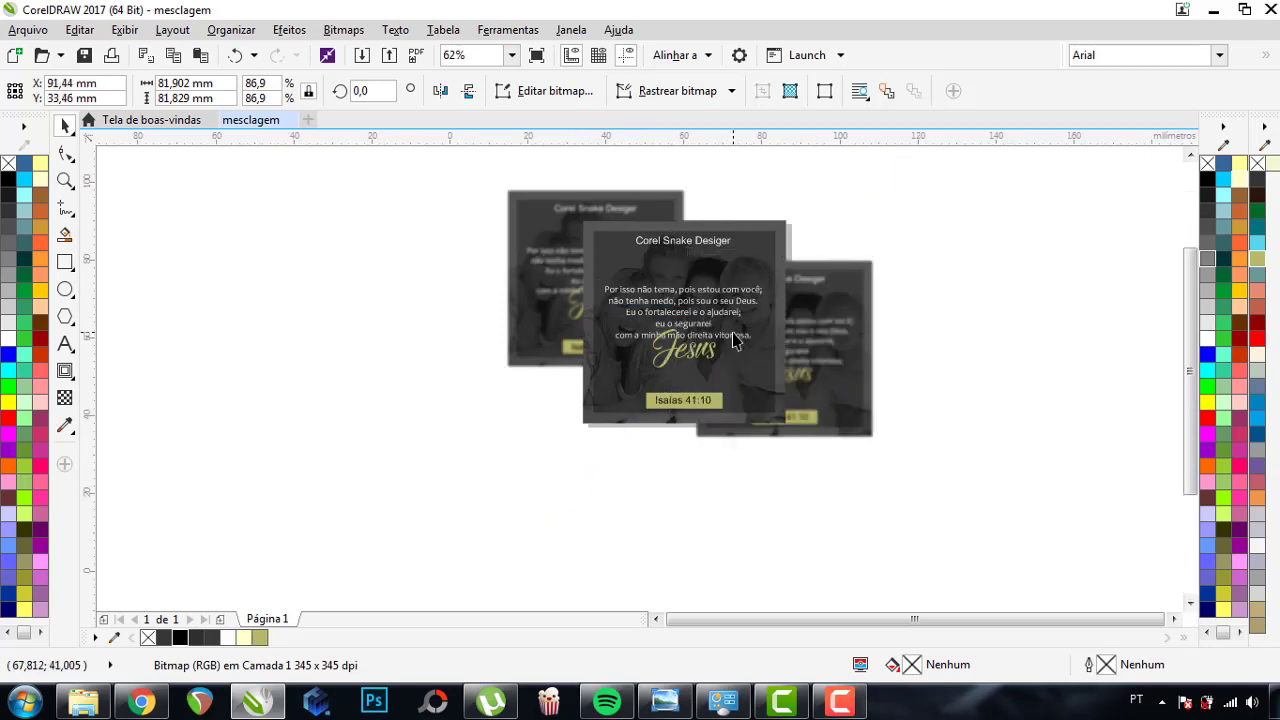
scroll(737, 337, up, 1)
click(886, 240)
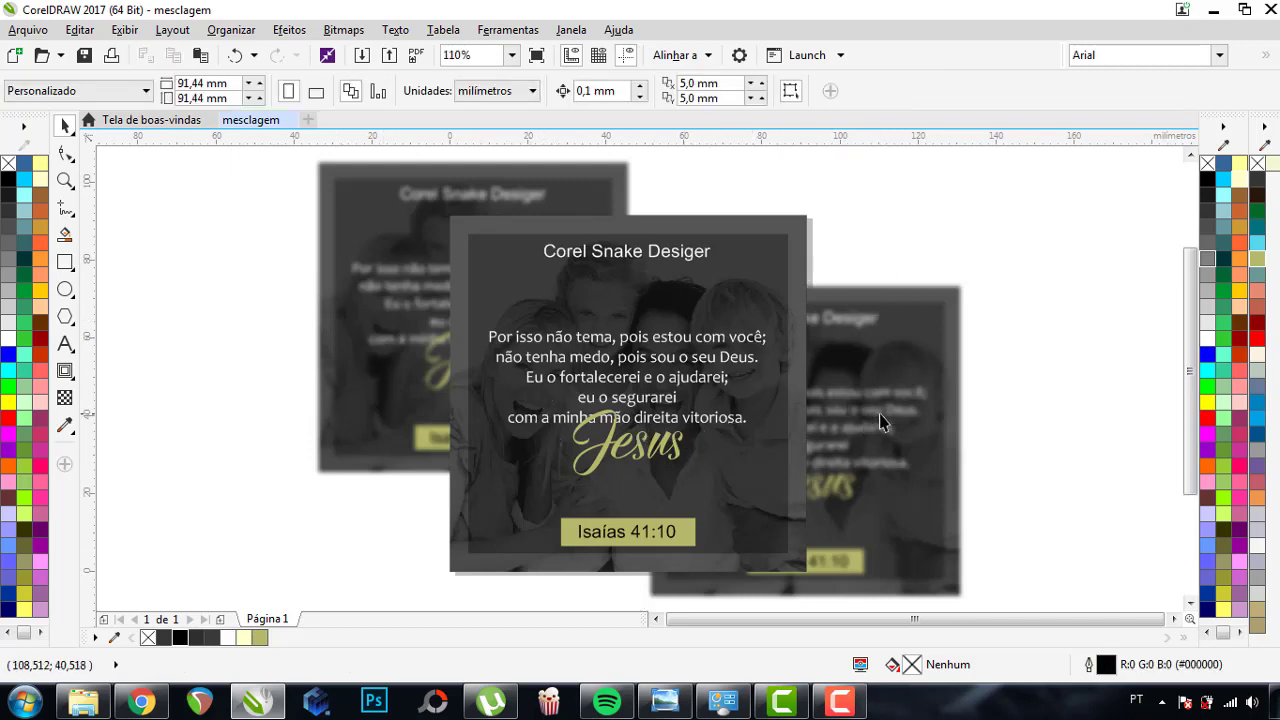
drag(882, 421, 927, 310)
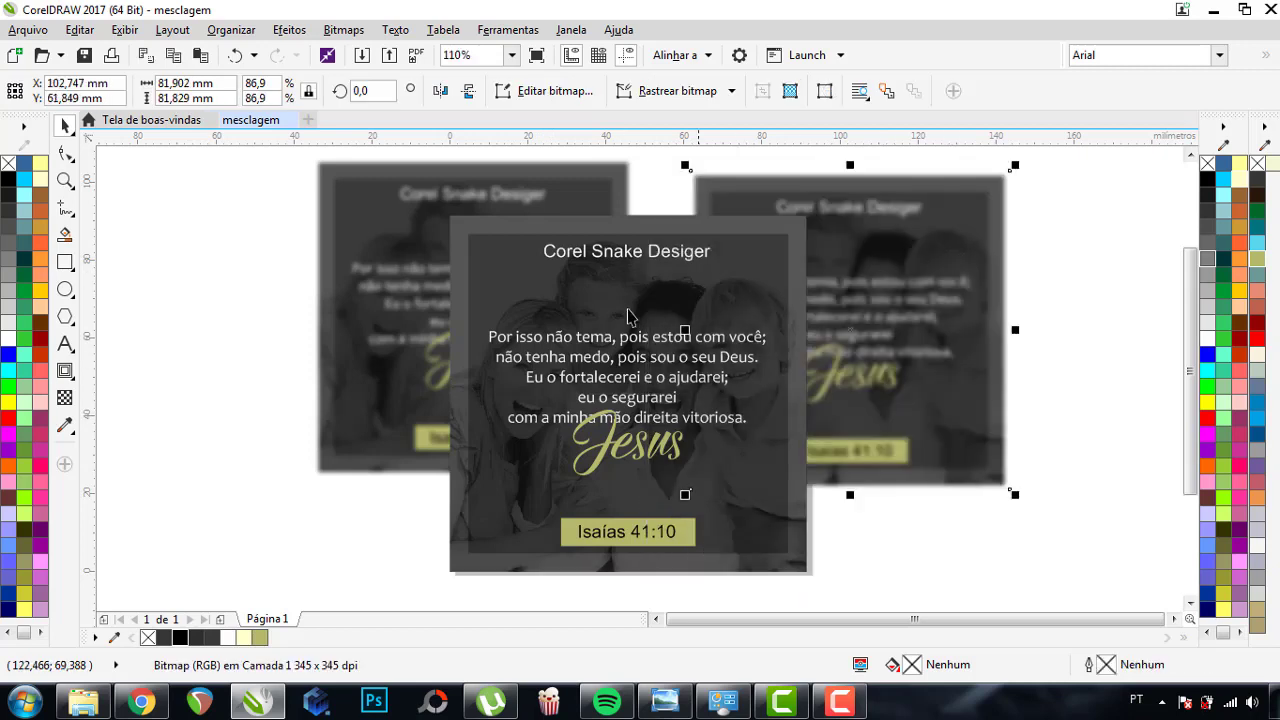
drag(889, 277, 870, 264)
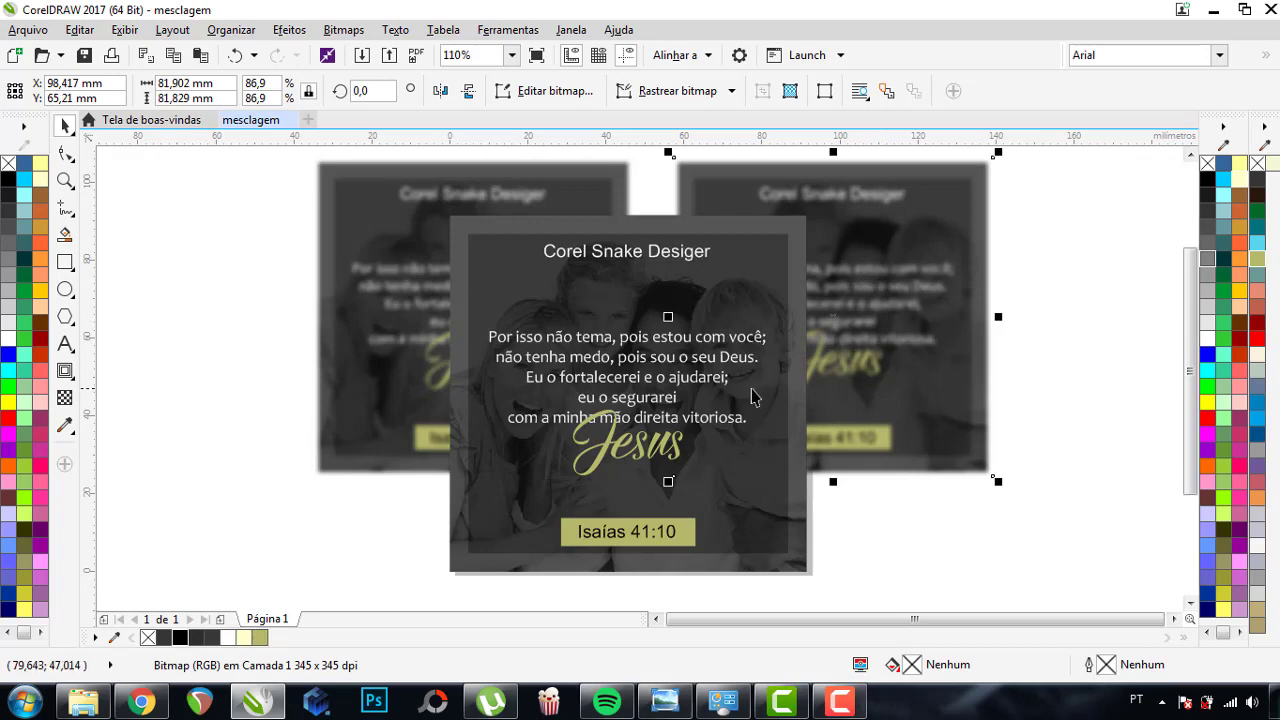
key(ctrl+z)
key(ctrl+z)
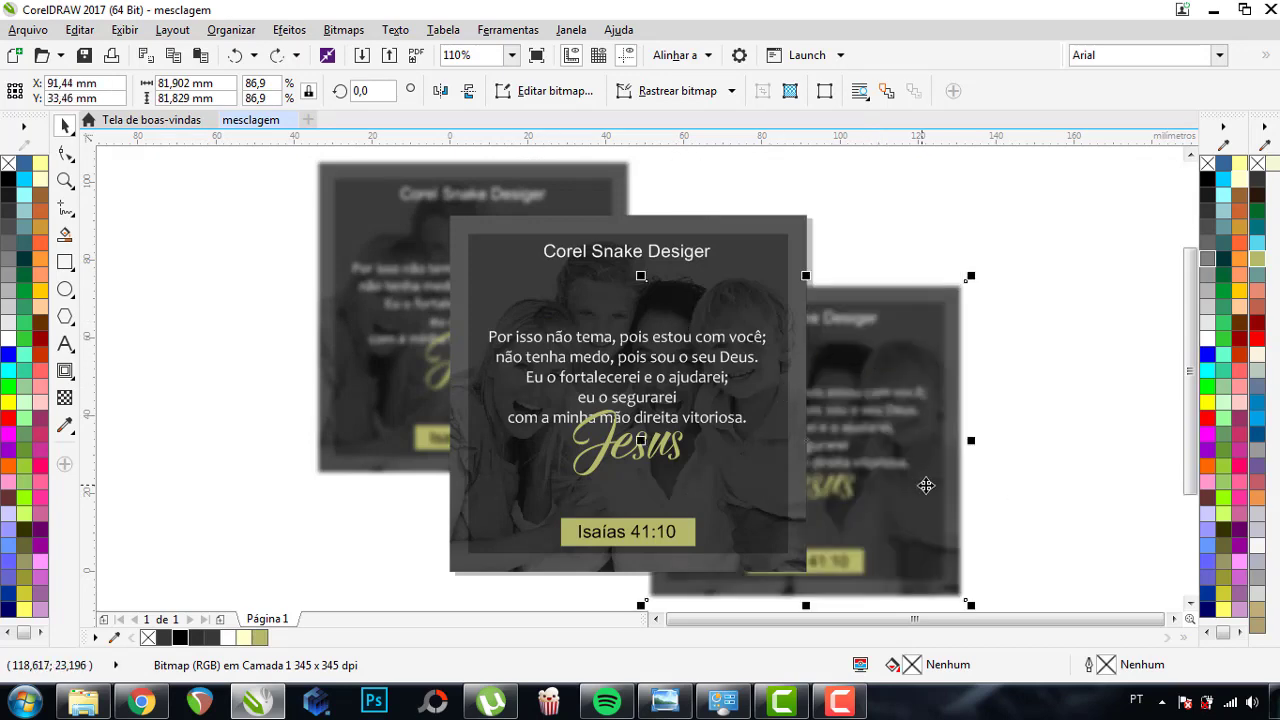
- Shrink the right blurred copy to about 70%, nudge it right, and preview full screen
drag(970, 600, 930, 543)
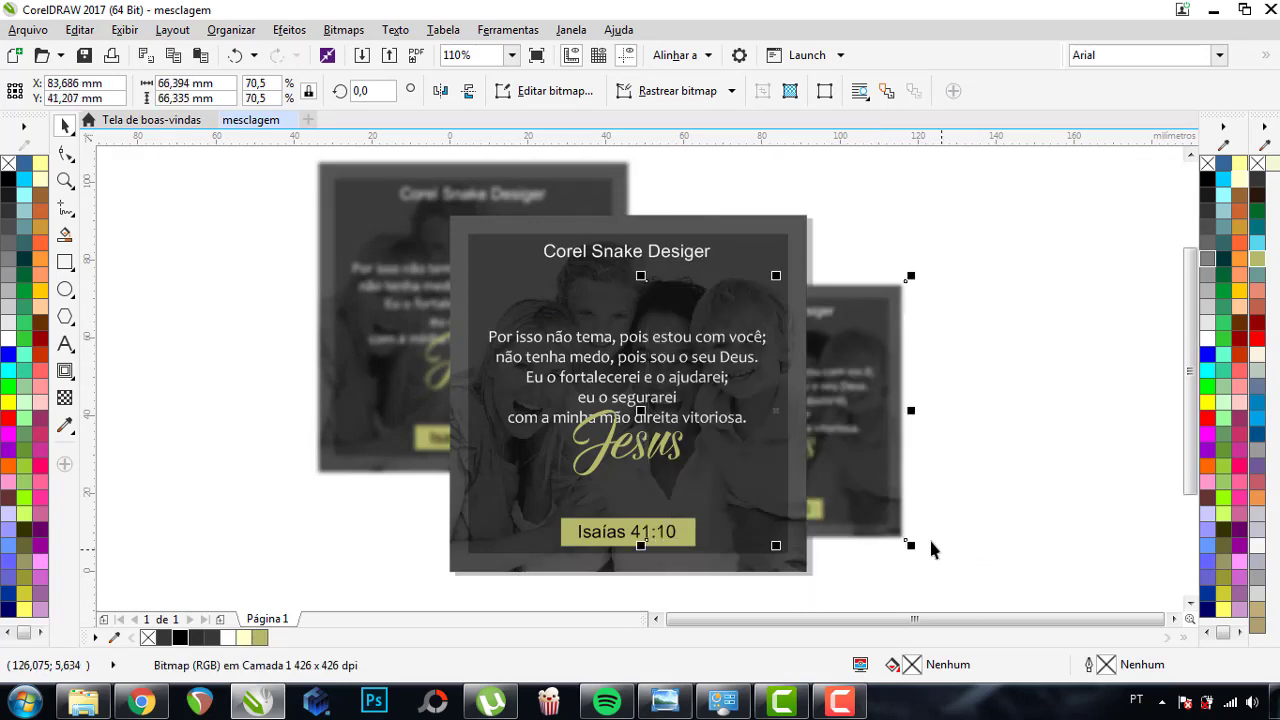
drag(860, 477, 872, 486)
scroll(857, 461, up, 1)
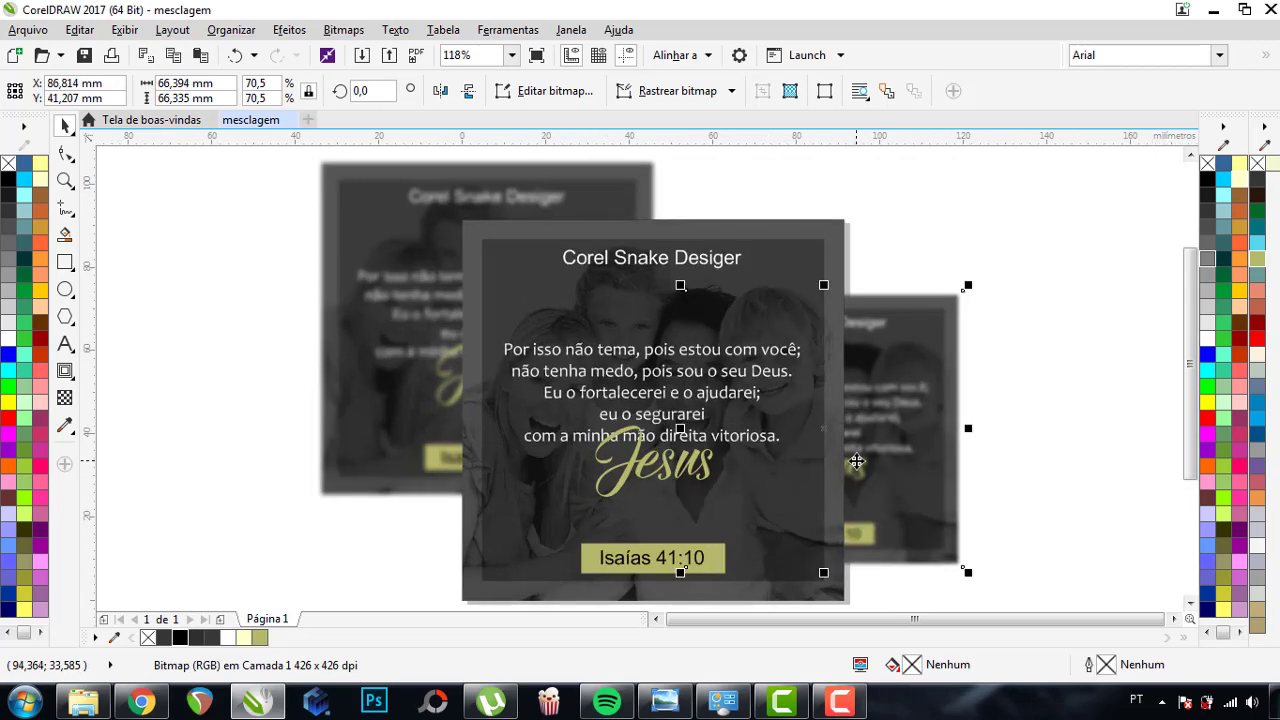
click(535, 60)
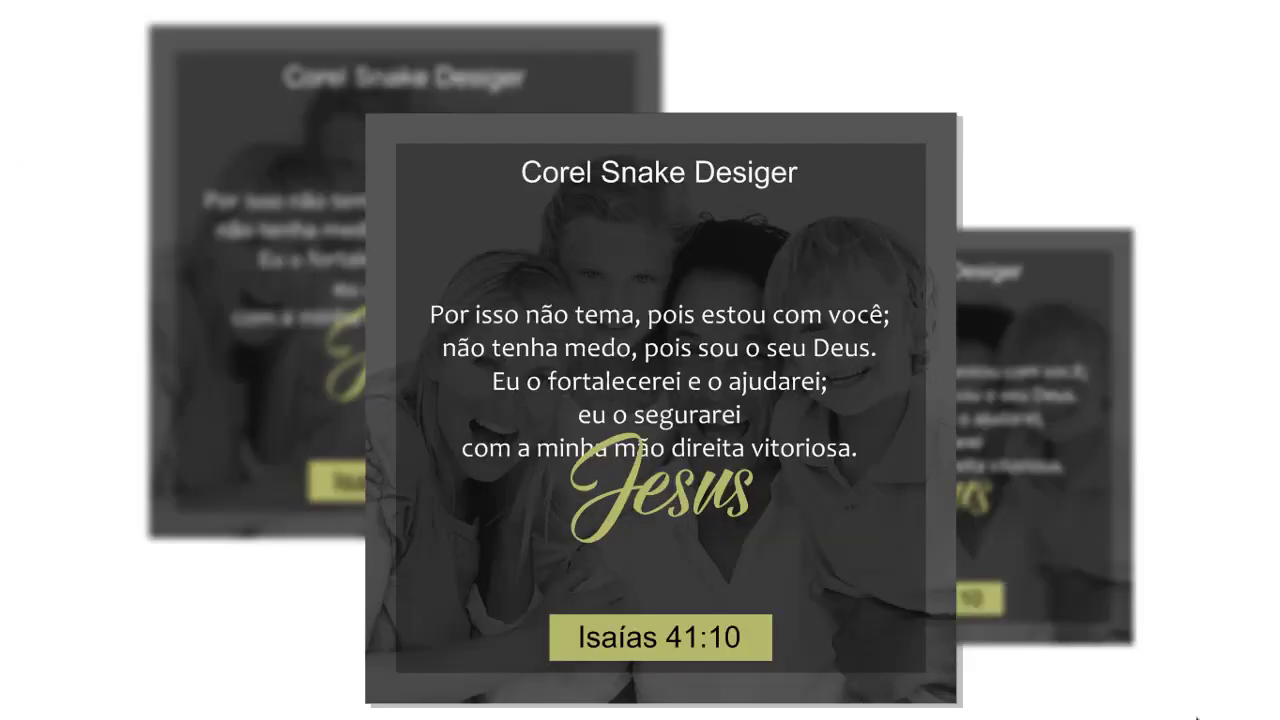